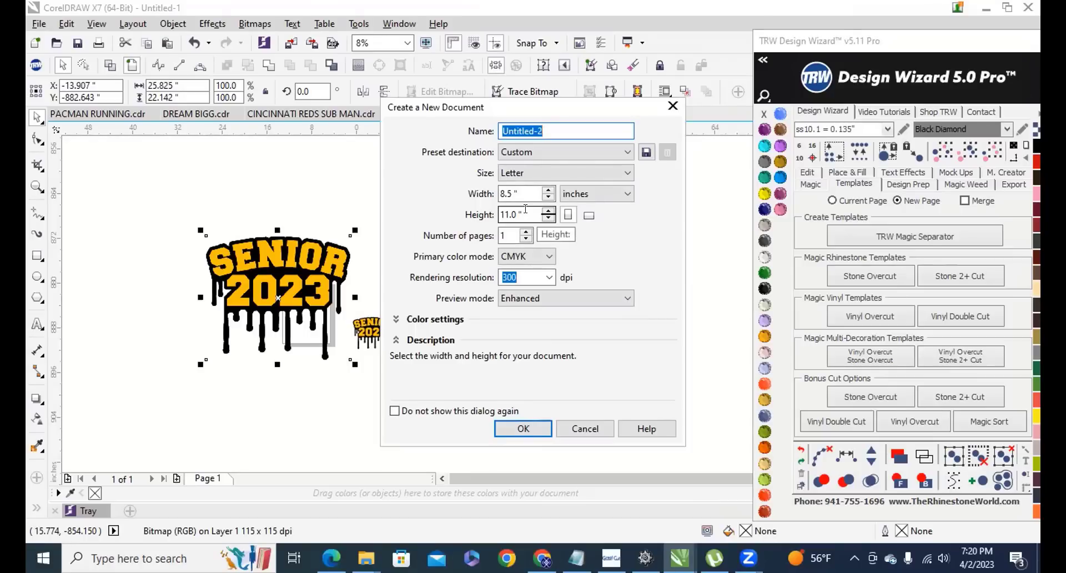
Create a new document 13 inches wide and 19 inches high, with CMYK as the primary color mode.
left_click(516, 193)
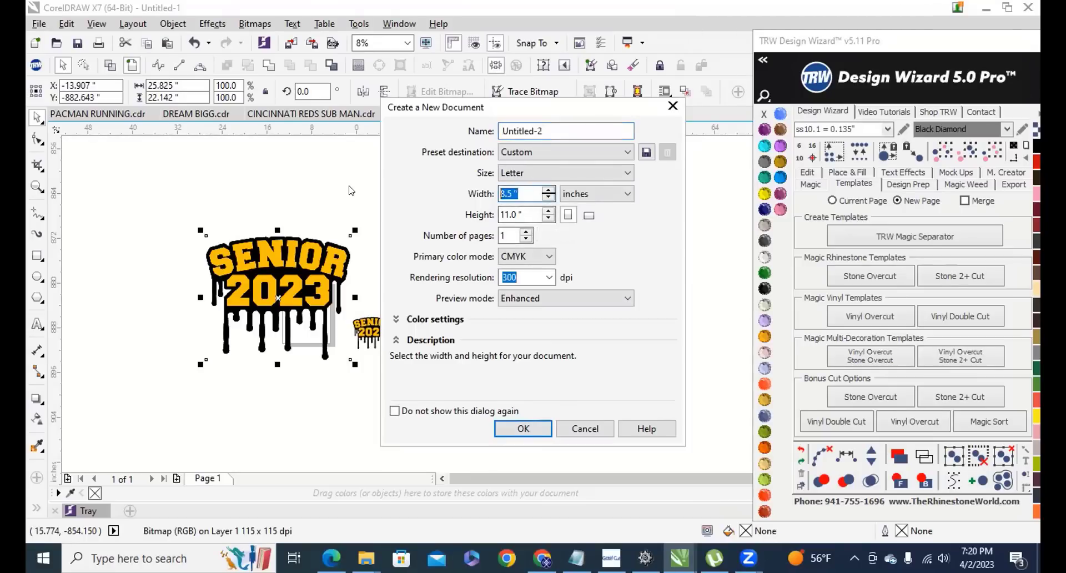
type("13")
key("Tab")
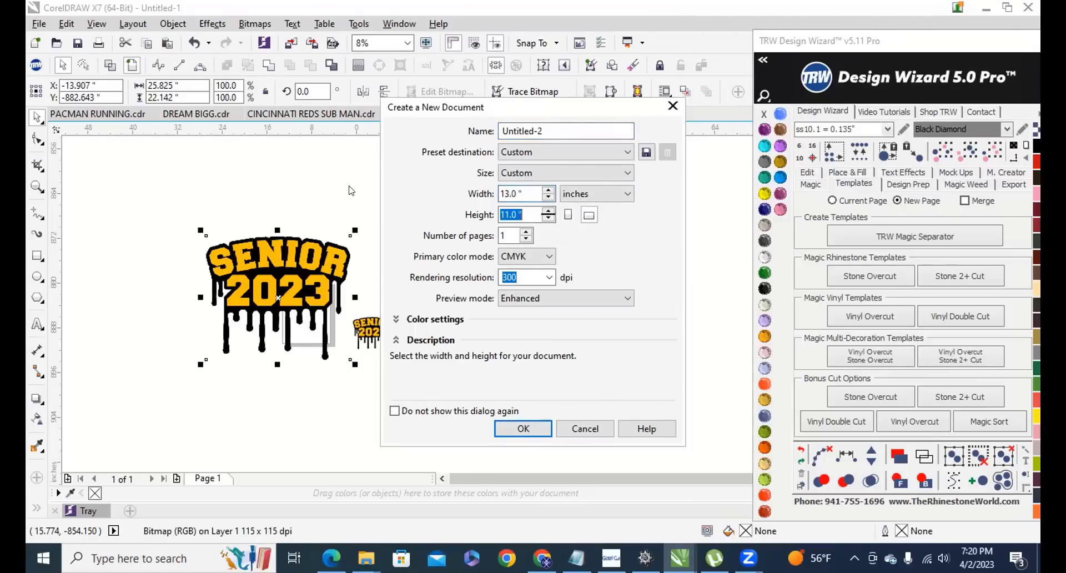
type("19")
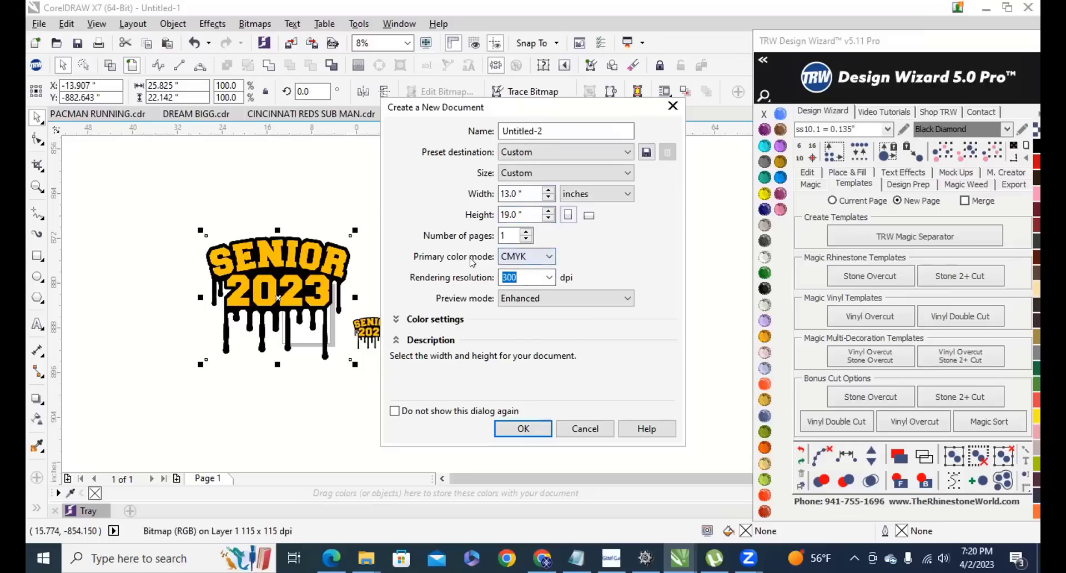
left_click(541, 255)
left_click(552, 256)
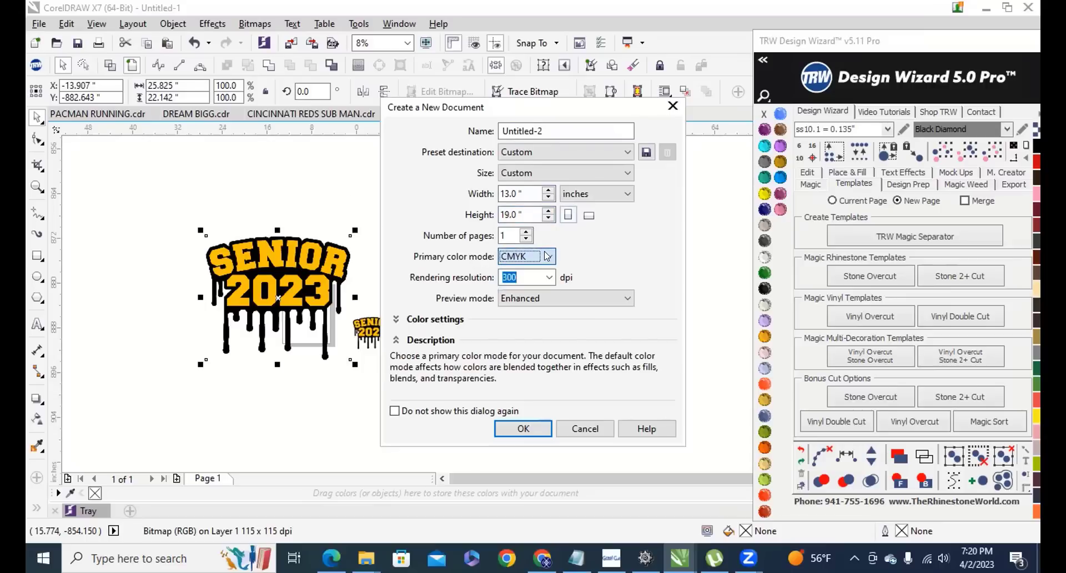
key("Tab")
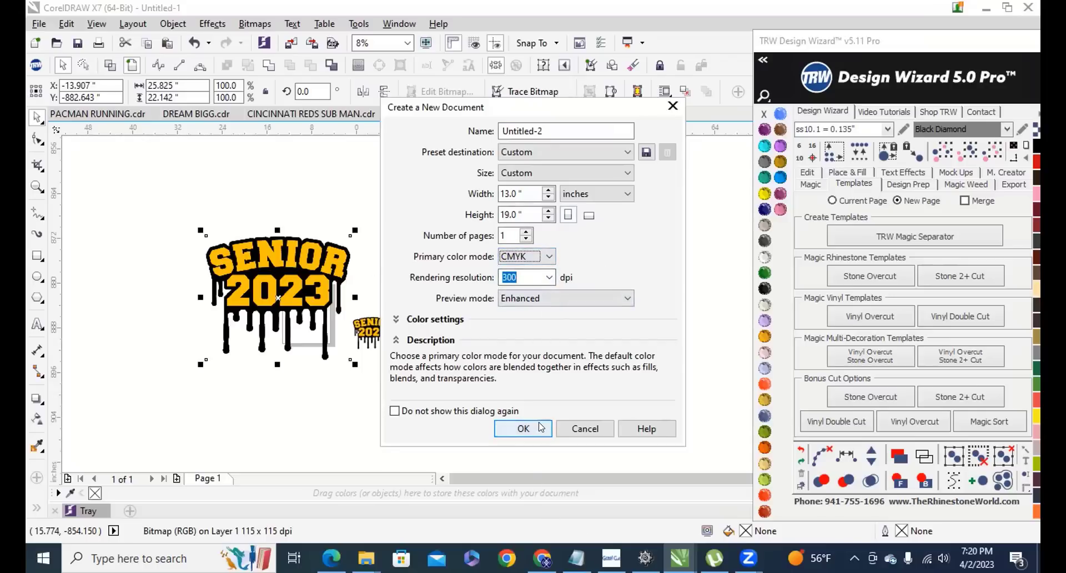
left_click(524, 429)
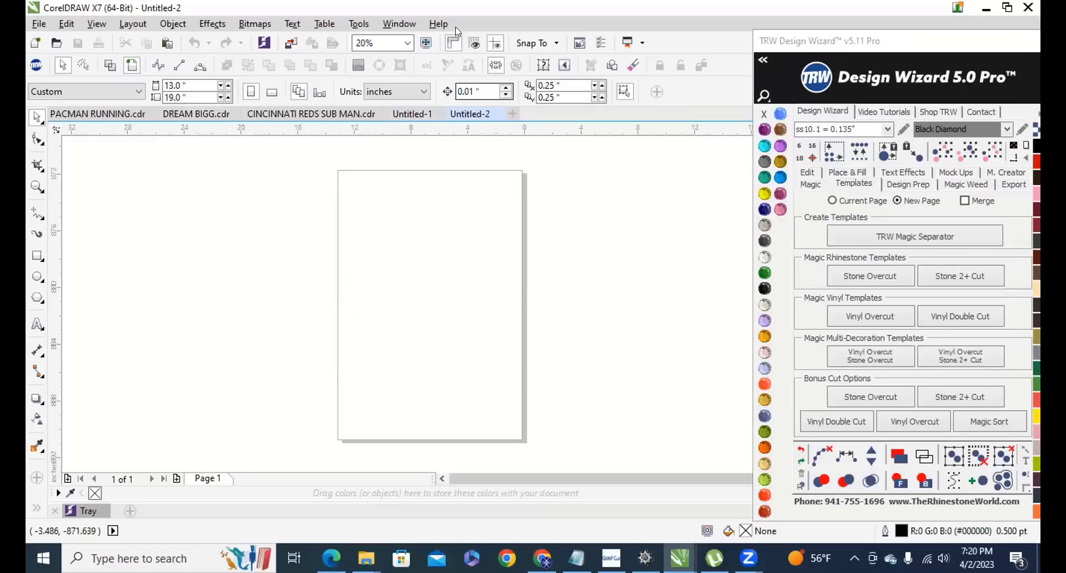
Copy the large SENIOR 2023 bitmap from the Untitled-1 document and paste it into Untitled-2.
left_click(411, 114)
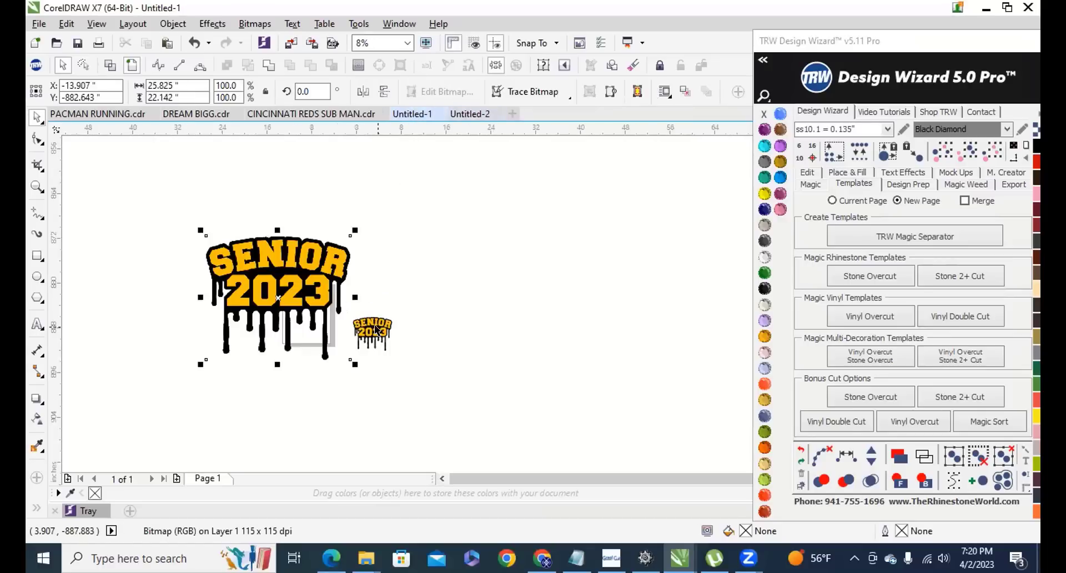
right_click(248, 252)
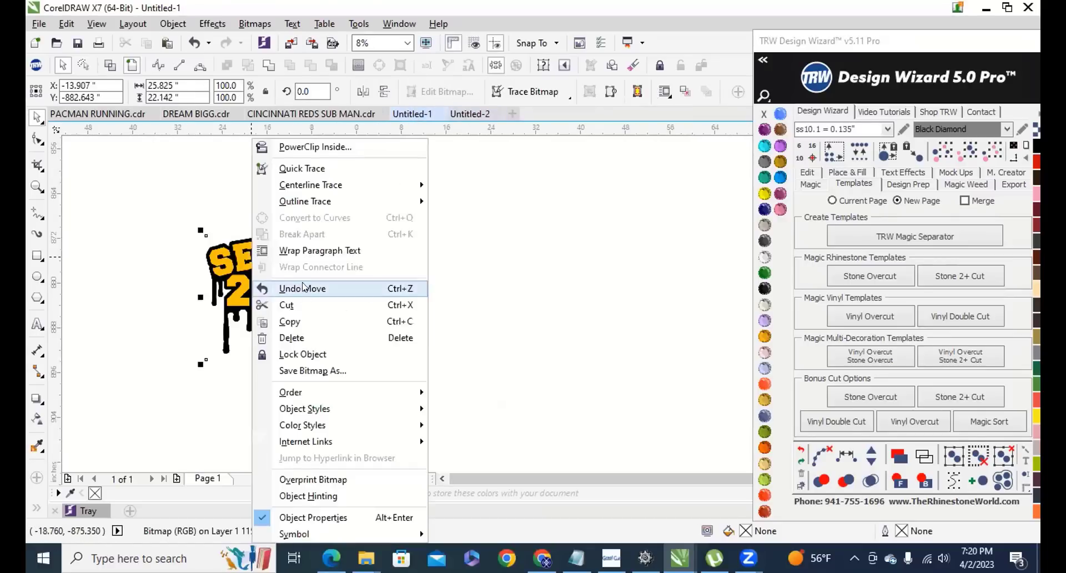
left_click(307, 321)
left_click(470, 114)
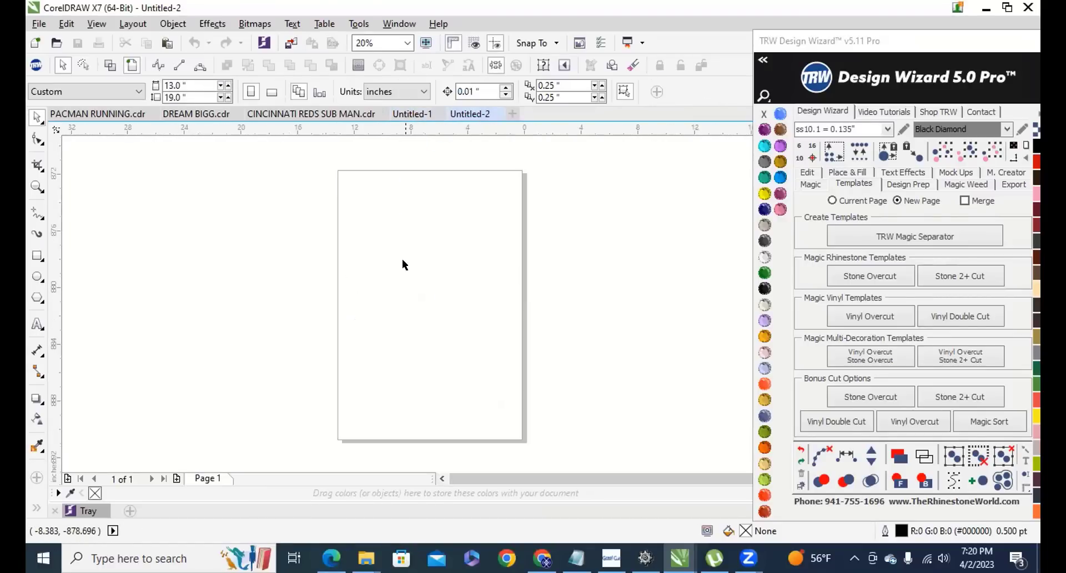
right_click(401, 257)
left_click(442, 356)
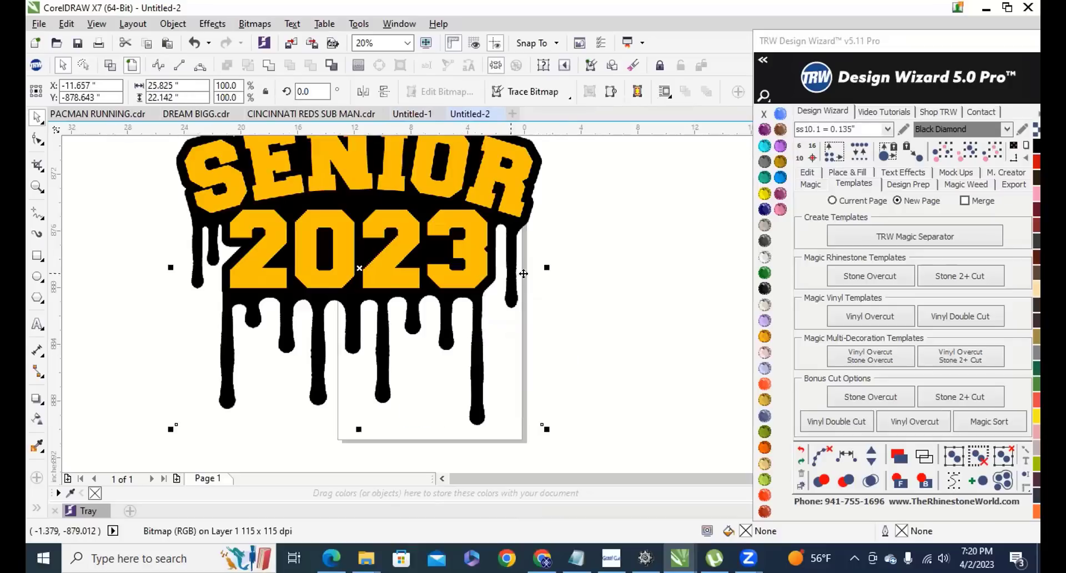
Scale the SENIOR 2023 bitmap down to about 10.55 by 9.05 inches and move it into the upper half of the page.
scroll(315, 297, "down", 2)
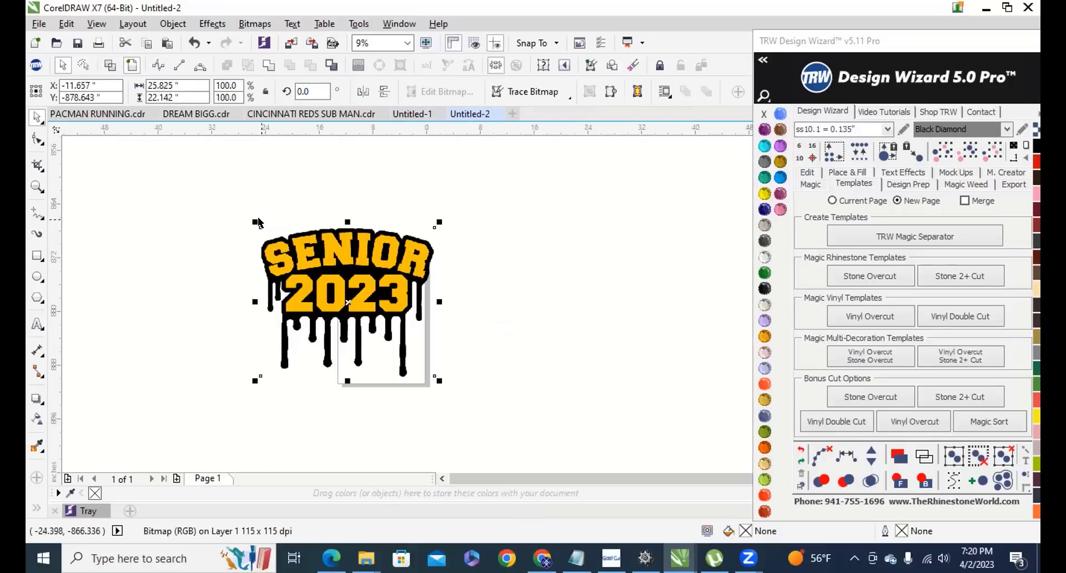
left_click_drag(255, 223, 371, 318)
scroll(370, 318, "up", 2)
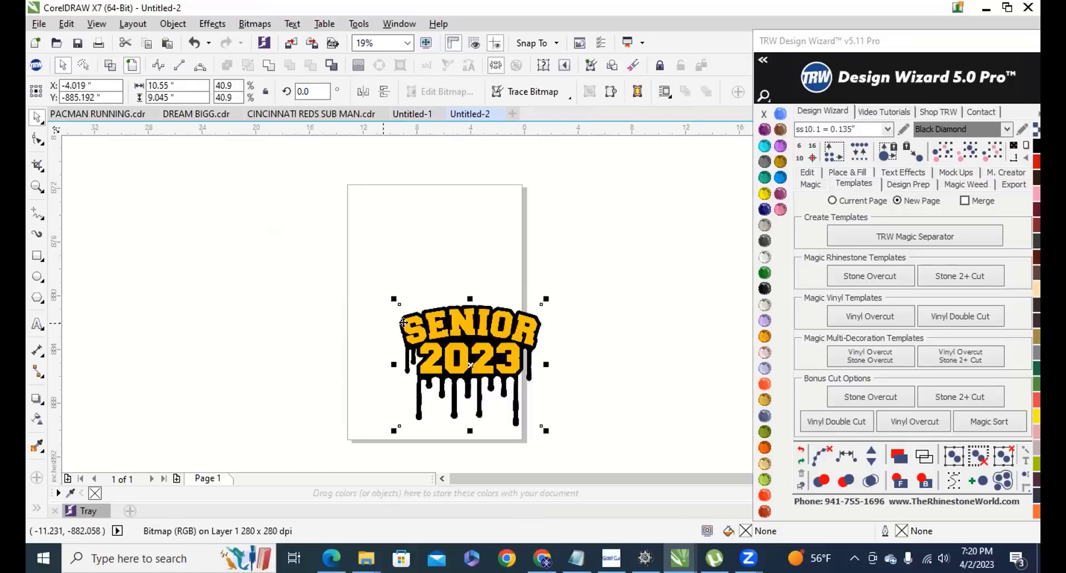
left_click_drag(471, 330, 436, 238)
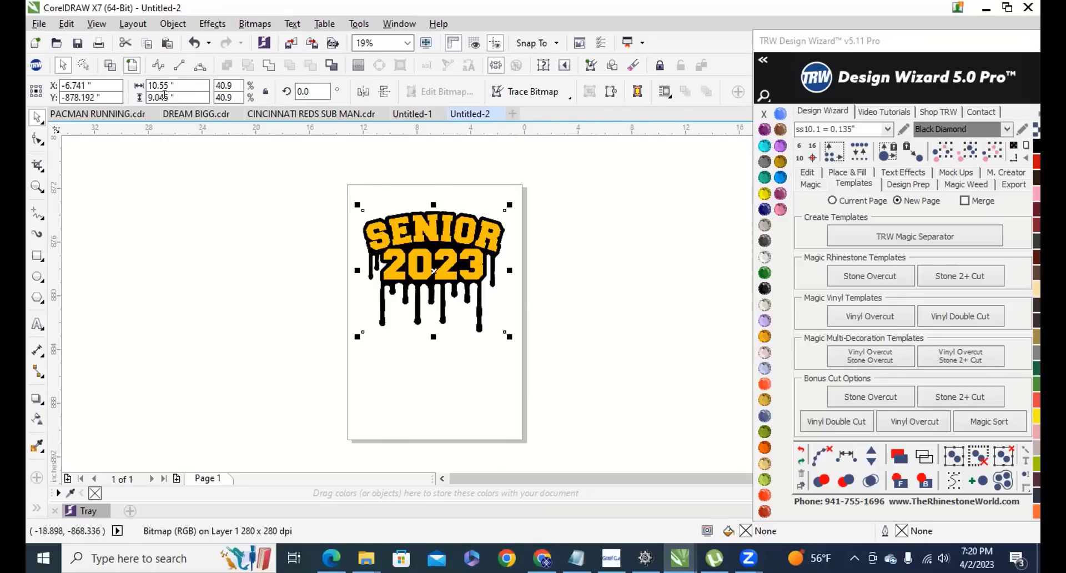
Switch to the CINCINNATI REDS SUB MAN document and examine the color artwork and cut outlines on Page 1.
left_click(309, 114)
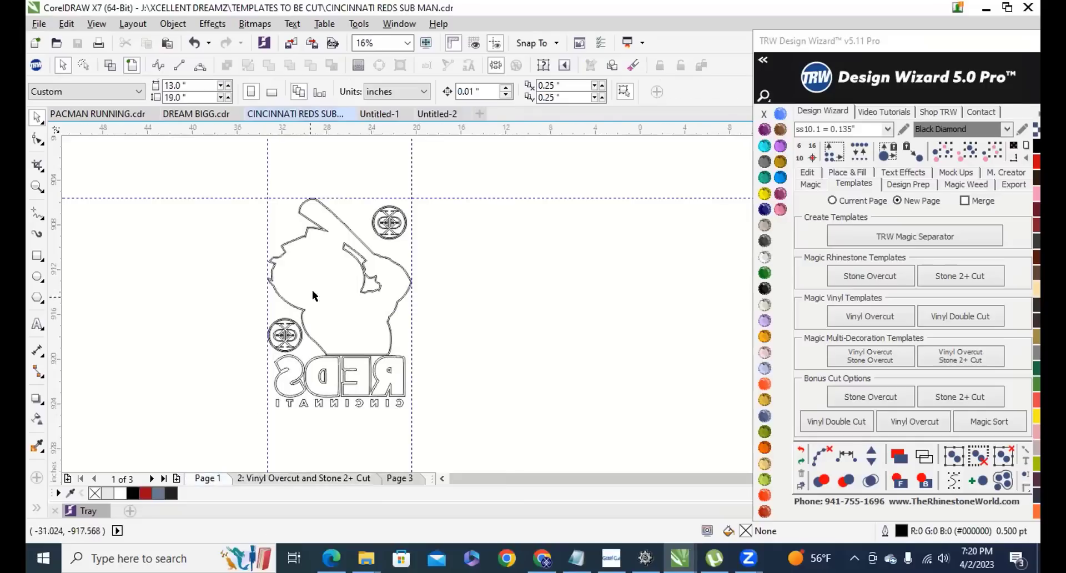
scroll(303, 319, "down", 2)
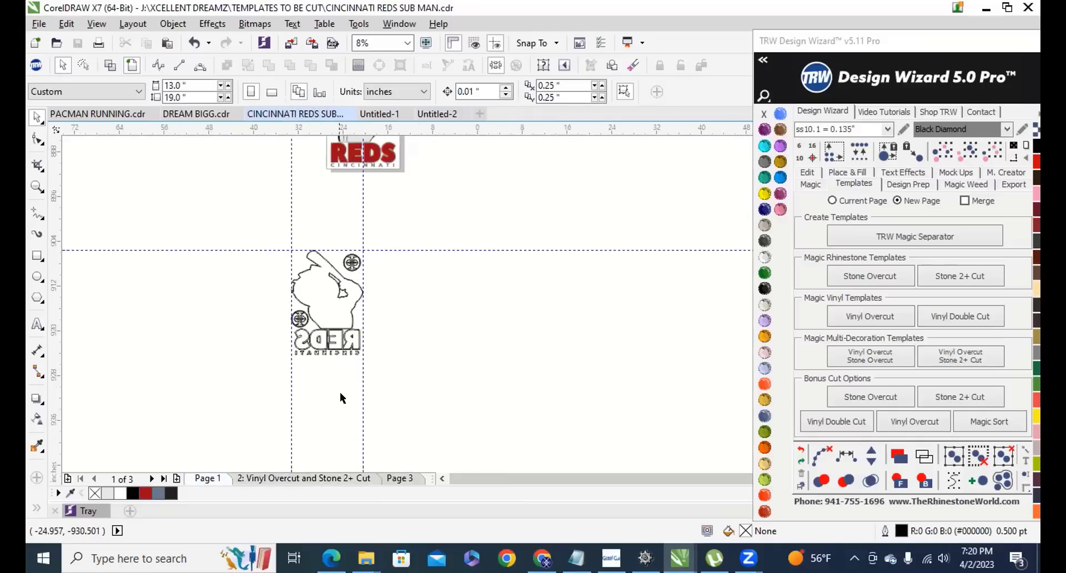
scroll(341, 395, "down", 1)
scroll(360, 281, "up", 2)
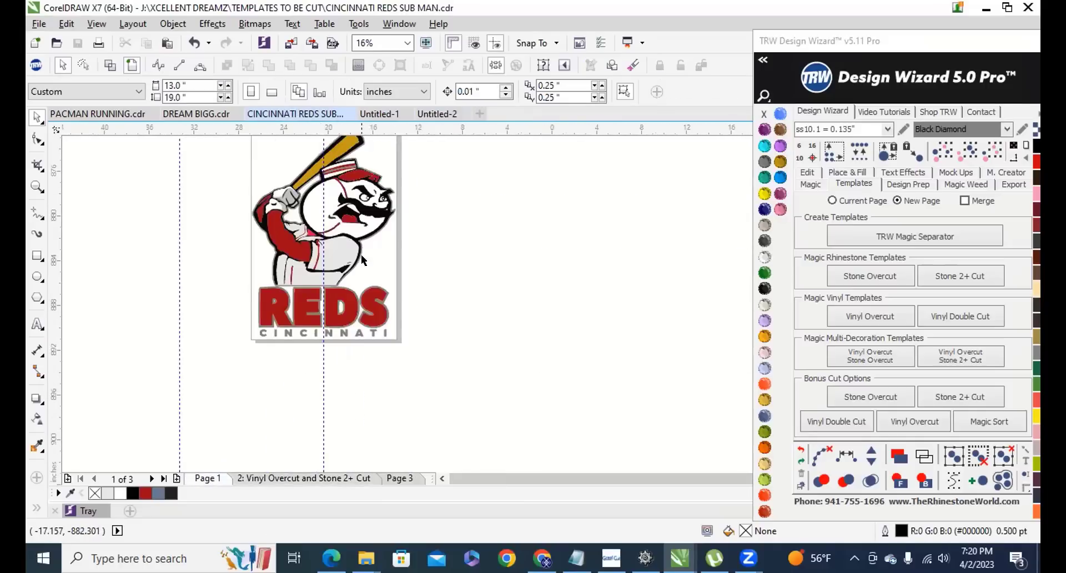
Check all three pages of the Reds document in Print Preview and leave without printing.
left_click(37, 24)
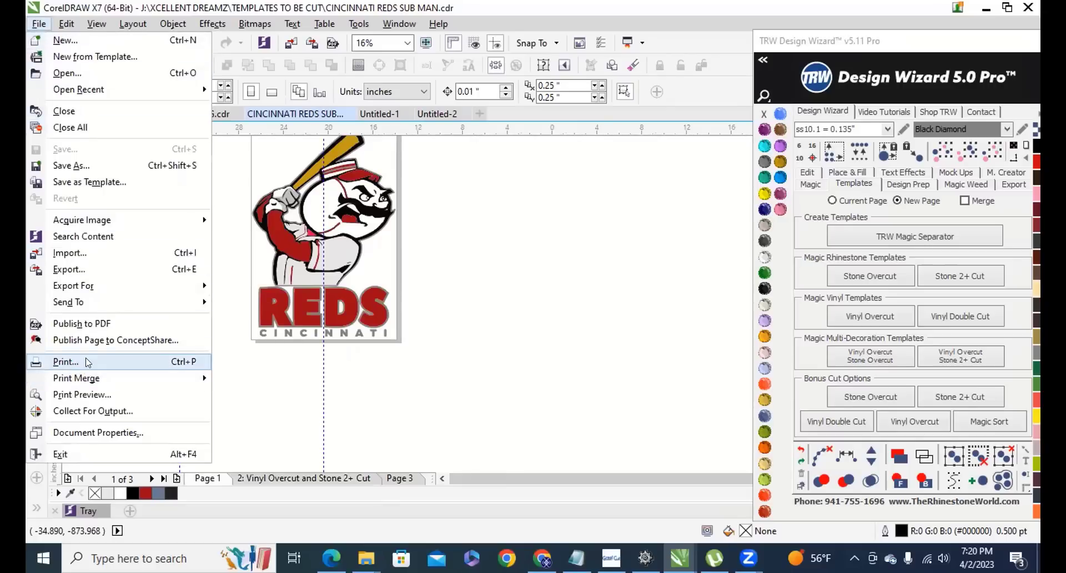
key("Escape")
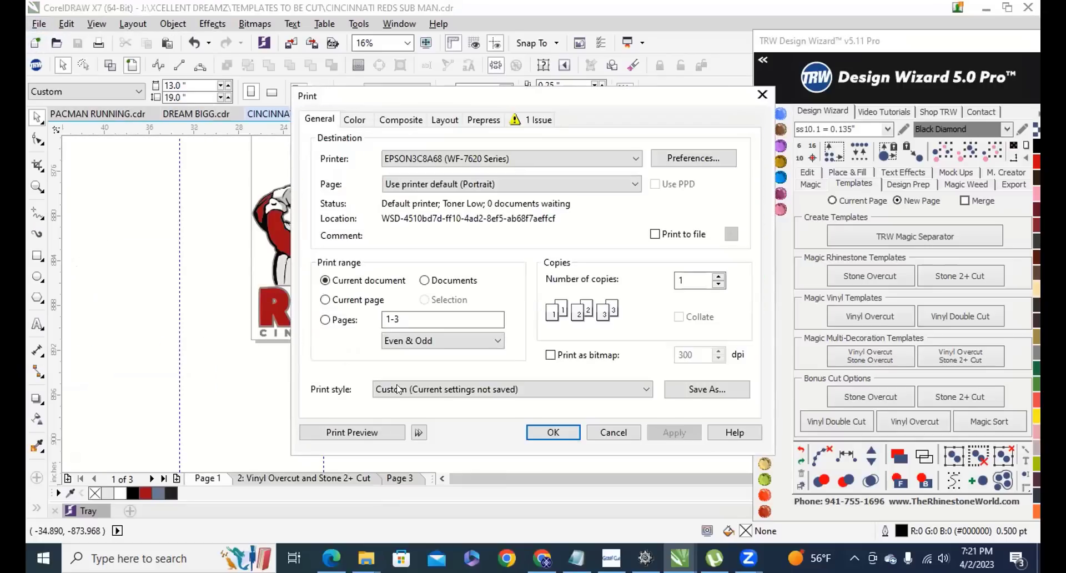
left_click(385, 432)
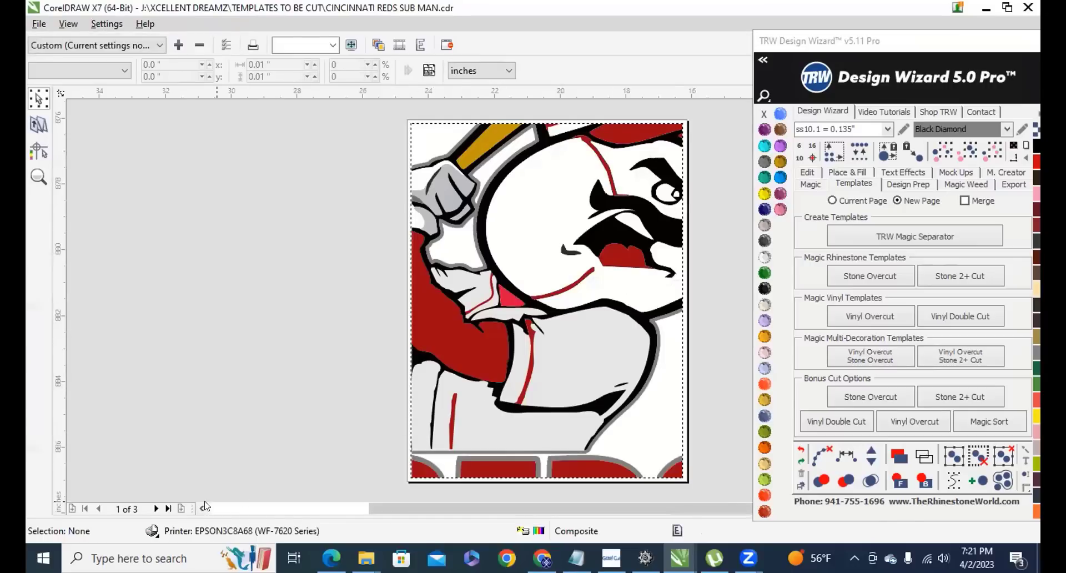
left_click(155, 509)
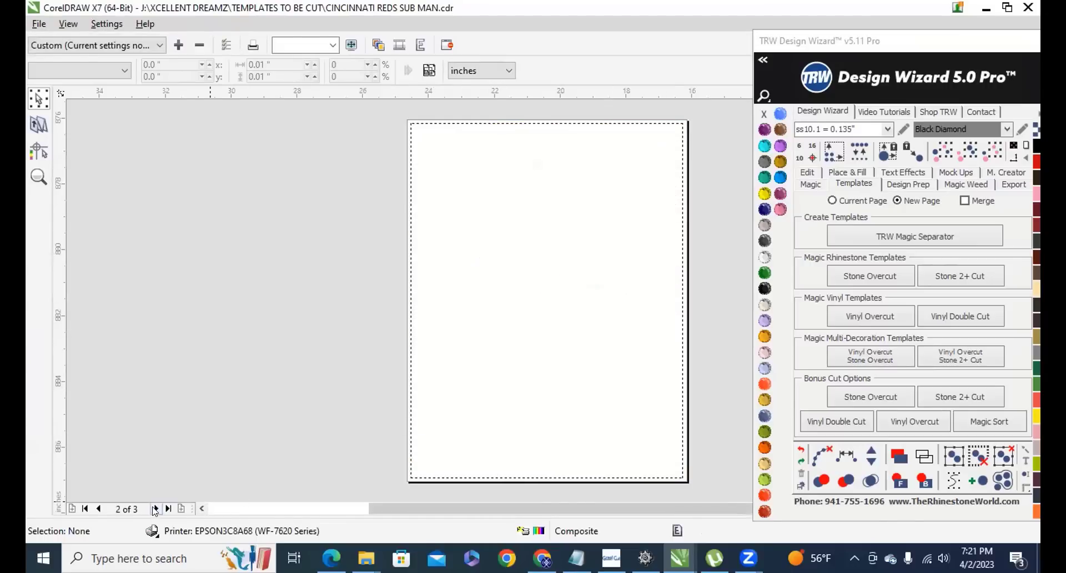
left_click(154, 509)
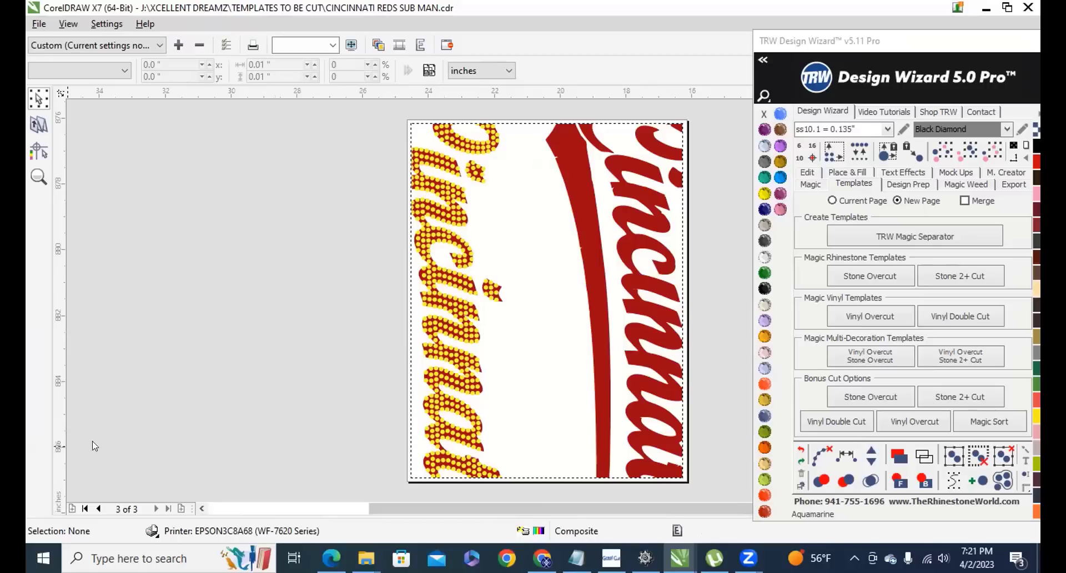
left_click(1025, 6)
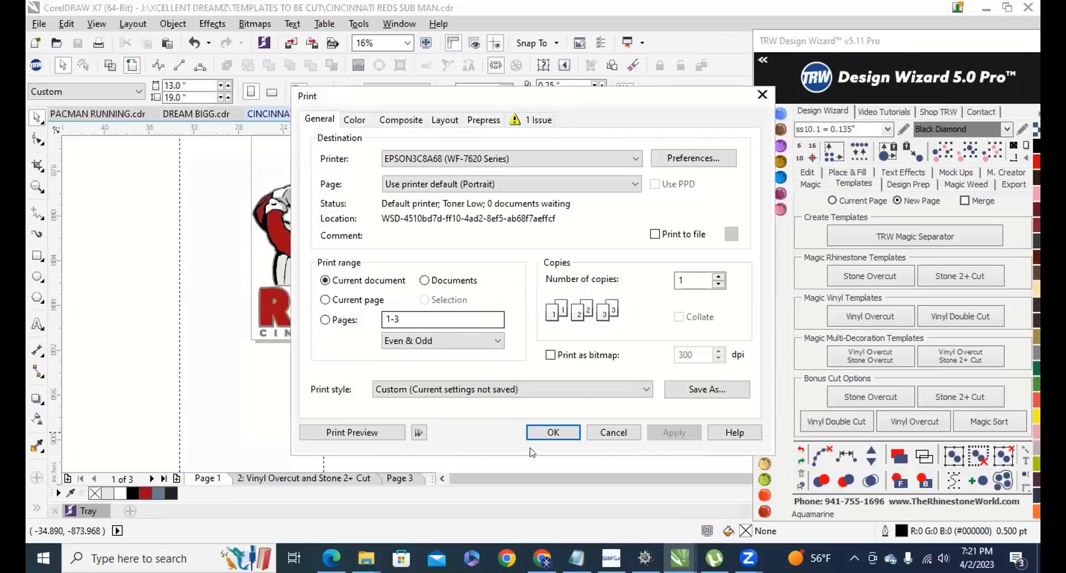
left_click(612, 432)
Examine how the Reds mascot artwork fits within its page on Page 1.
scroll(386, 388, "down", 2)
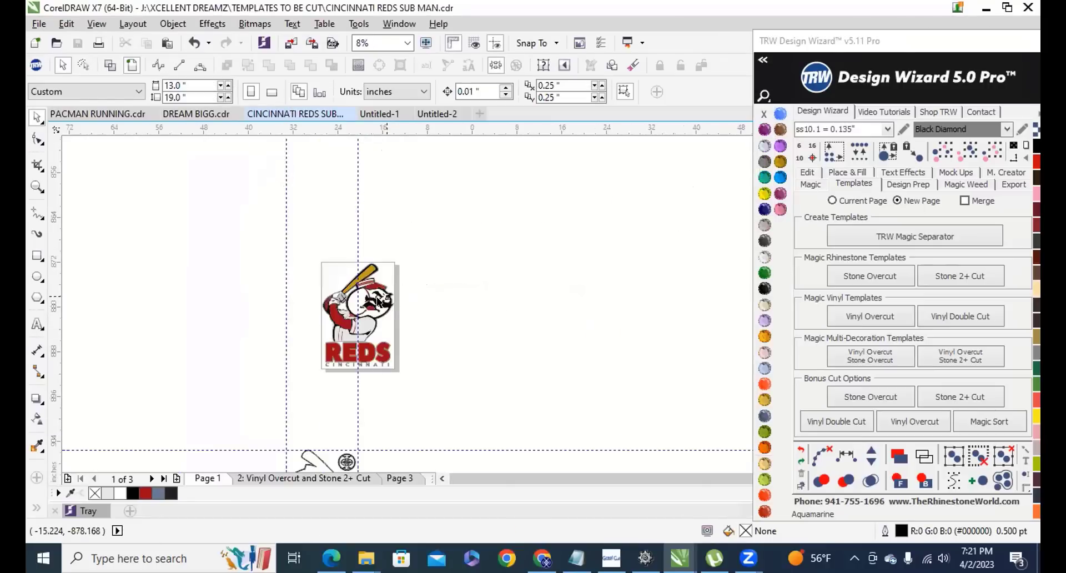
scroll(363, 302, "up", 2)
scroll(347, 294, "down", 1)
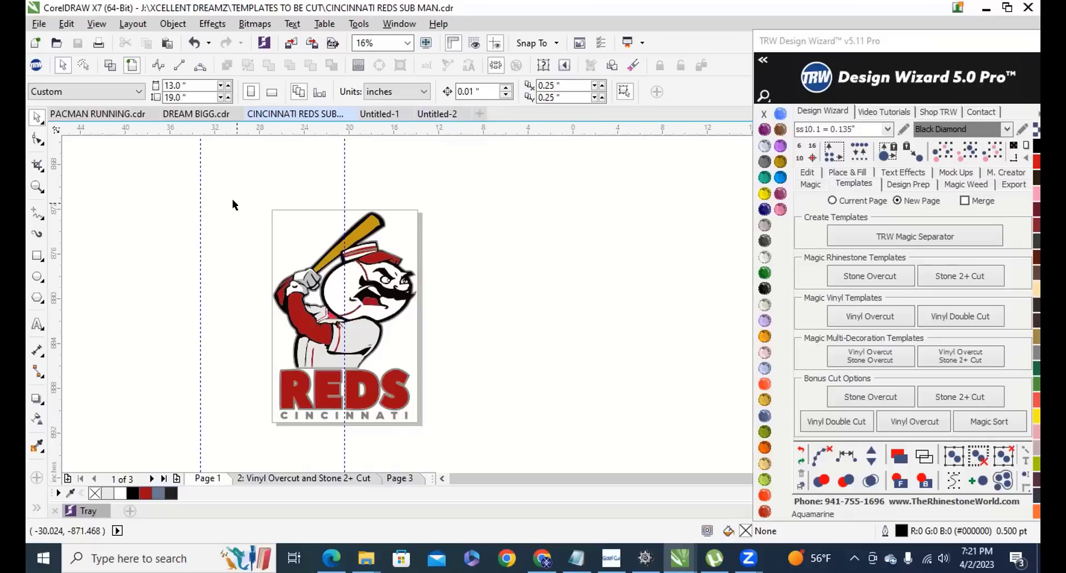
left_click_drag(232, 198, 459, 429)
Return to Untitled-2 and compare the page dimensions with the size of the SENIOR 2023 bitmap.
left_click(436, 113)
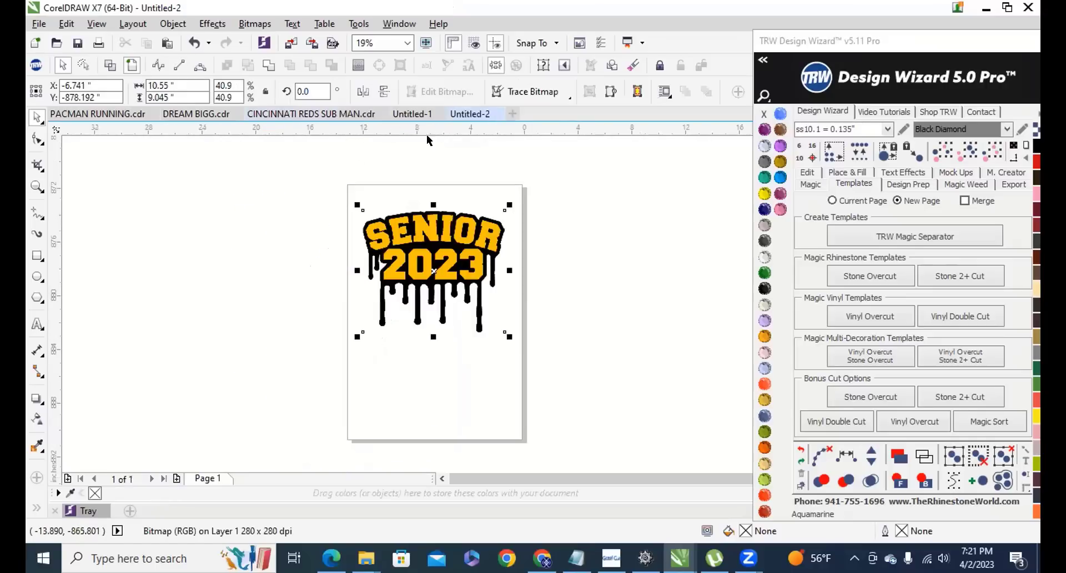
left_click(211, 155)
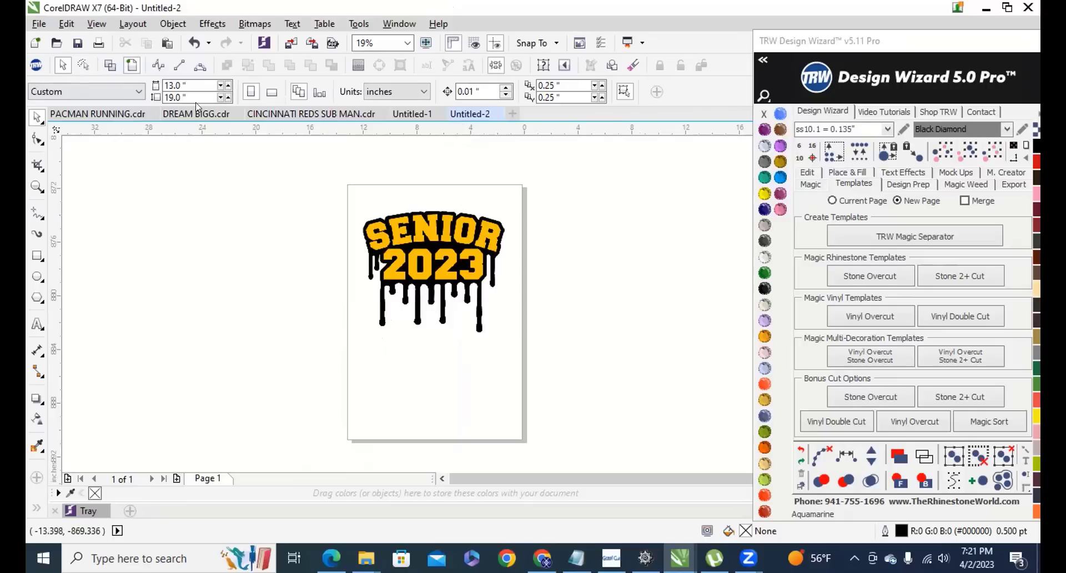
left_click(428, 244)
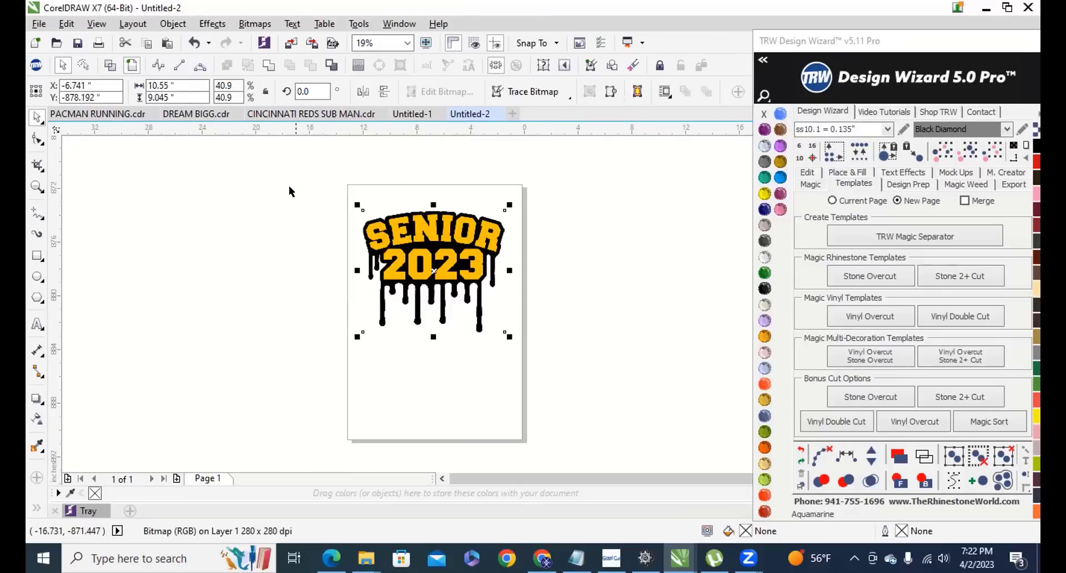
left_click(304, 222)
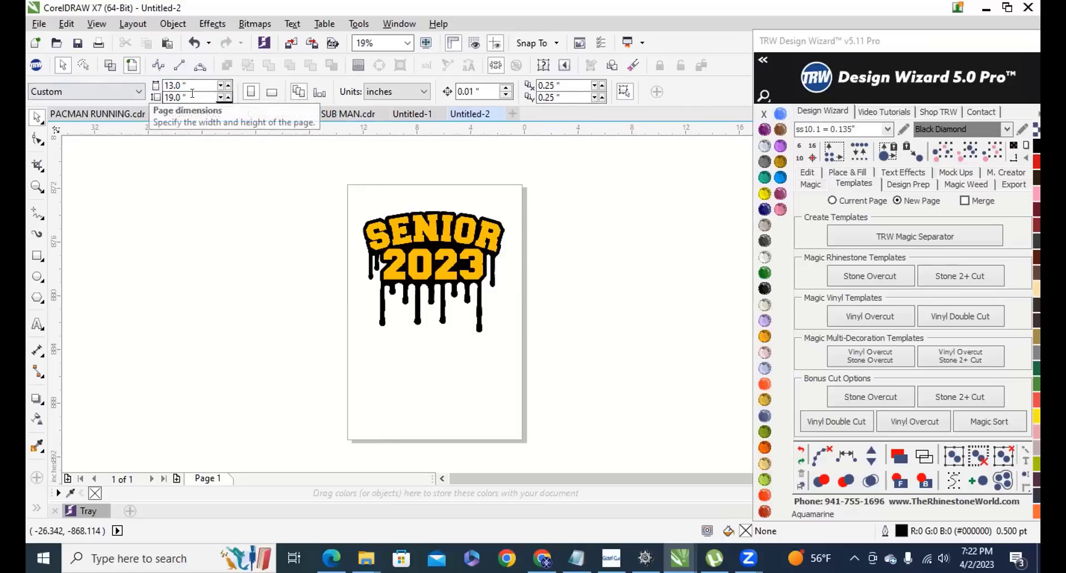
left_click(433, 246)
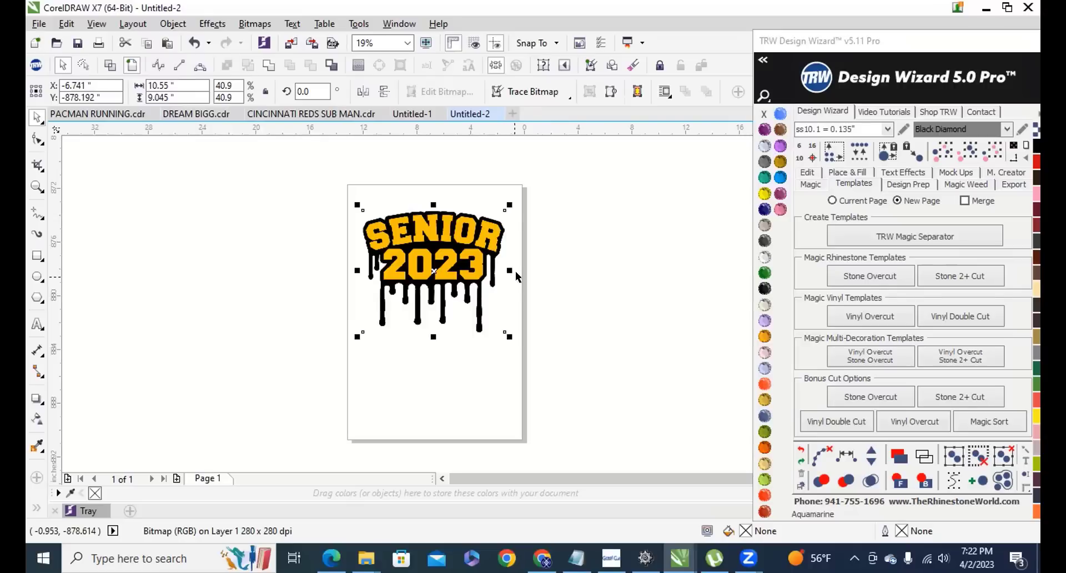
left_click(552, 254)
Inspect the SENIOR 2023 lettering and drips up close and check the design's placement on the page.
scroll(400, 244, "up", 2)
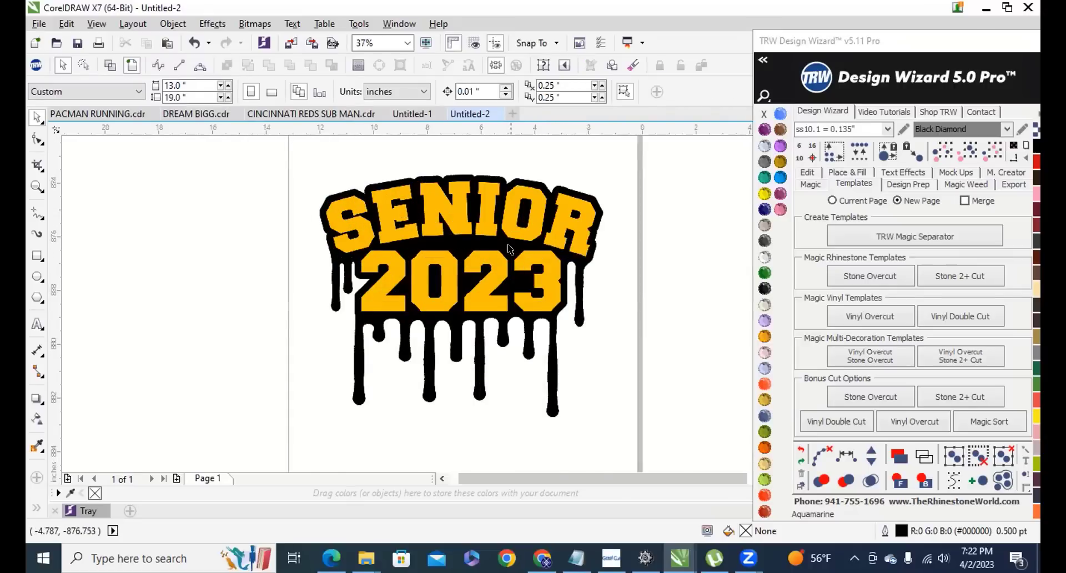
scroll(509, 248, "down", 2)
scroll(469, 245, "up", 2)
scroll(390, 232, "down", 2)
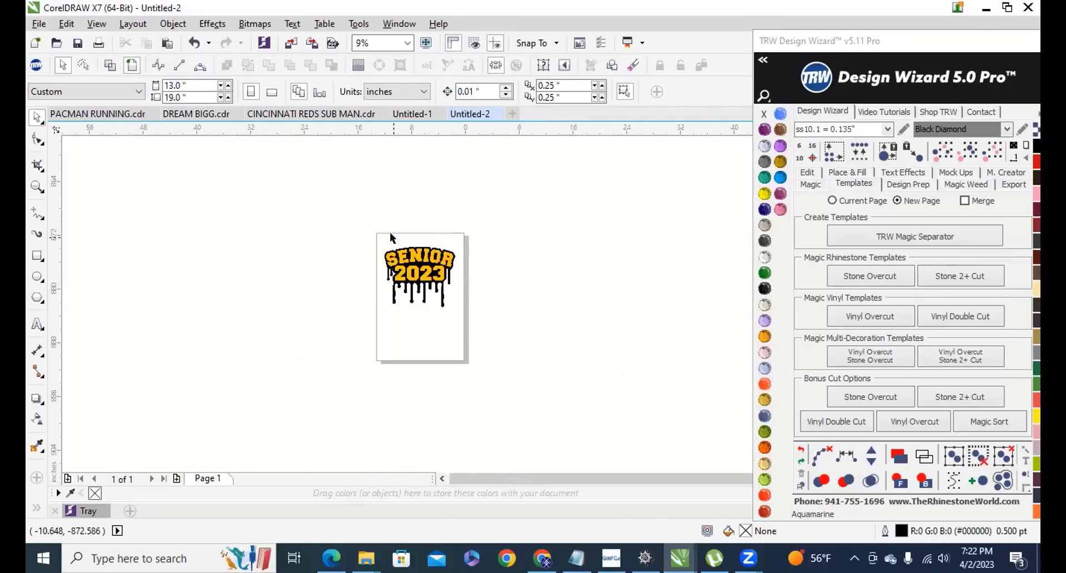
scroll(302, 343, "down", 2)
scroll(323, 324, "up", 2)
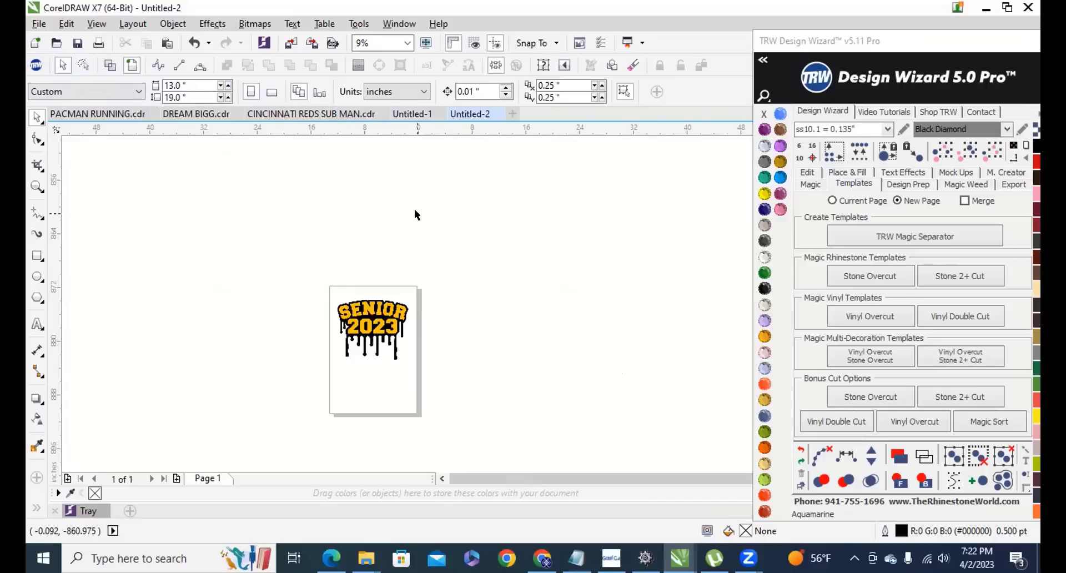
scroll(355, 252, "up", 2)
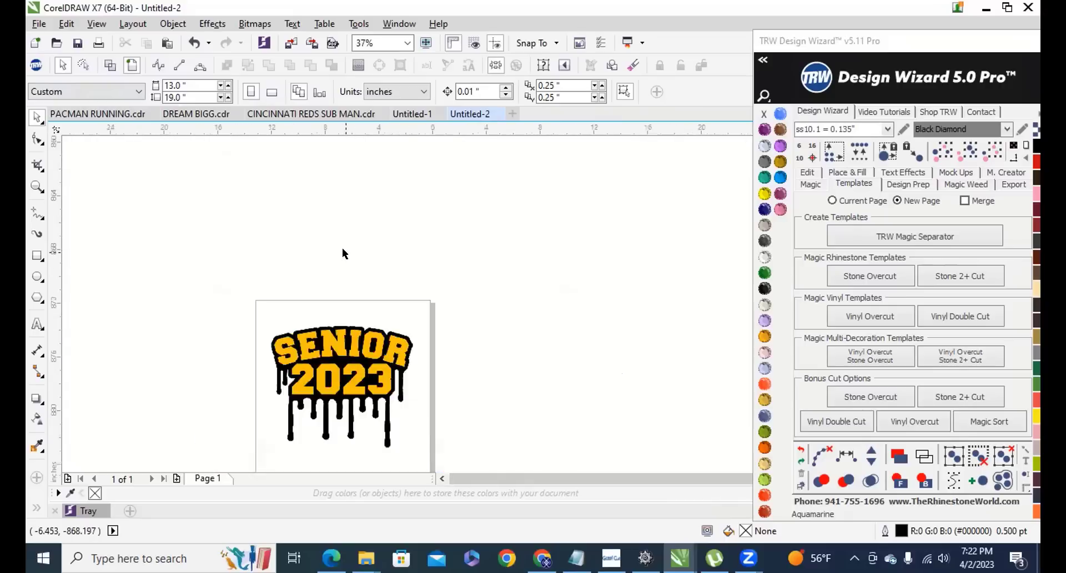
scroll(333, 289, "down", 2)
scroll(327, 308, "up", 2)
scroll(311, 310, "up", 2)
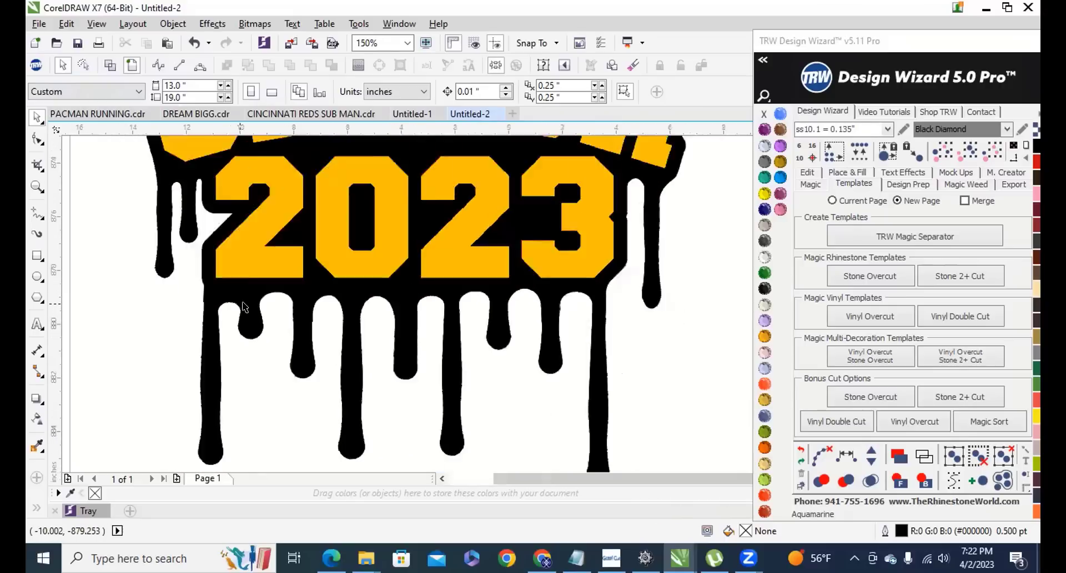
scroll(296, 314, "down", 3)
scroll(312, 244, "up", 2)
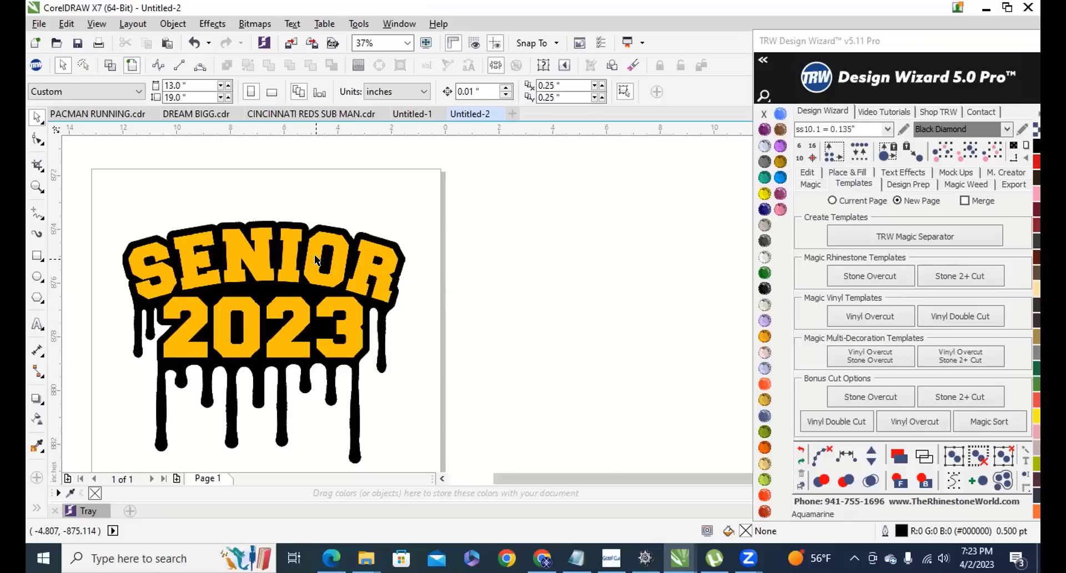
Examine the SENIOR 2023 bitmap close up and on the full page, checking its size and position.
scroll(340, 239, "down", 3)
scroll(388, 275, "up", 3)
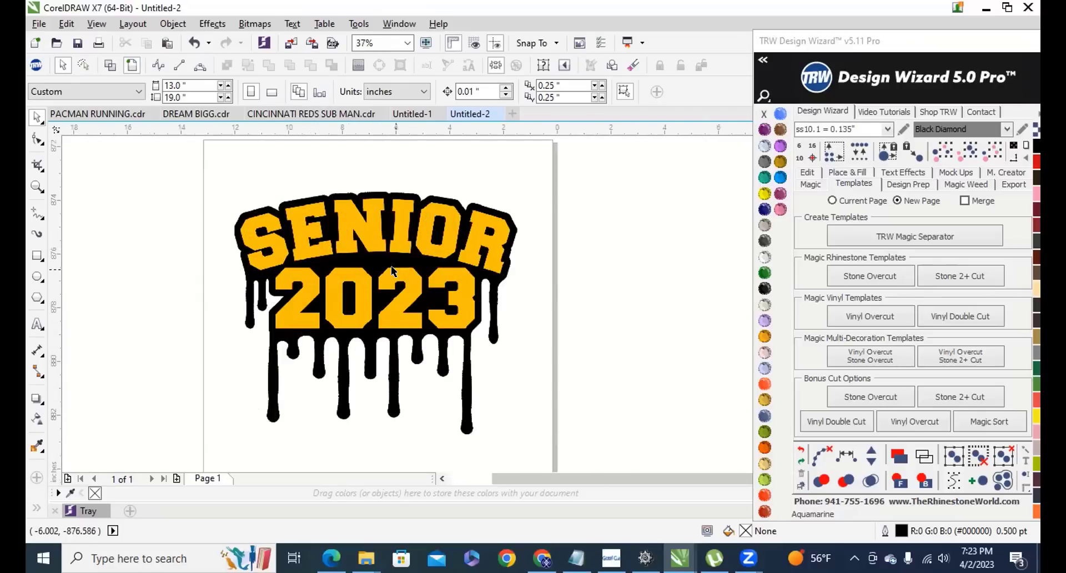
left_click(392, 264)
left_click(372, 261)
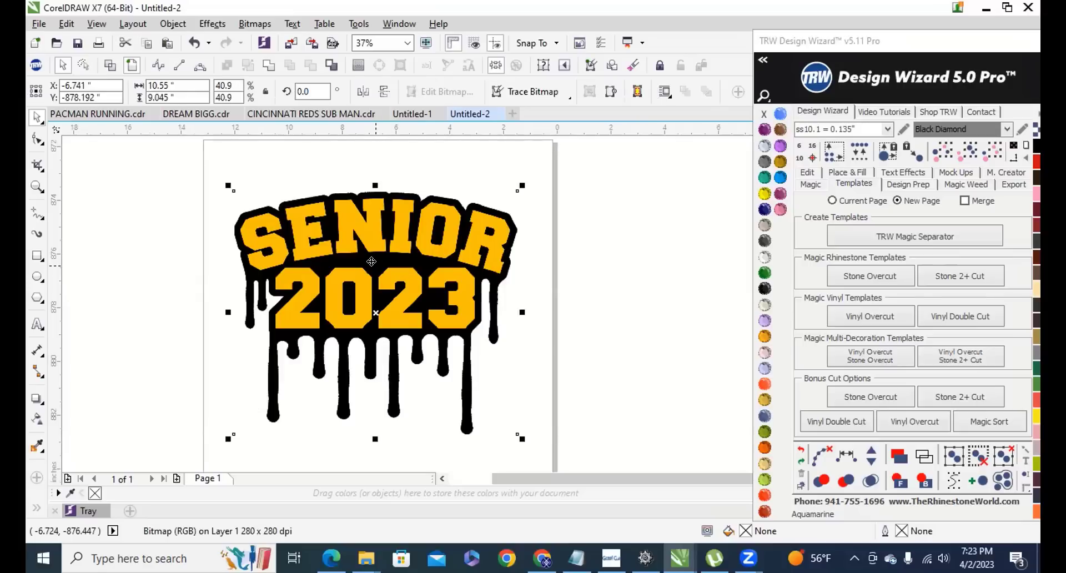
left_click(628, 252)
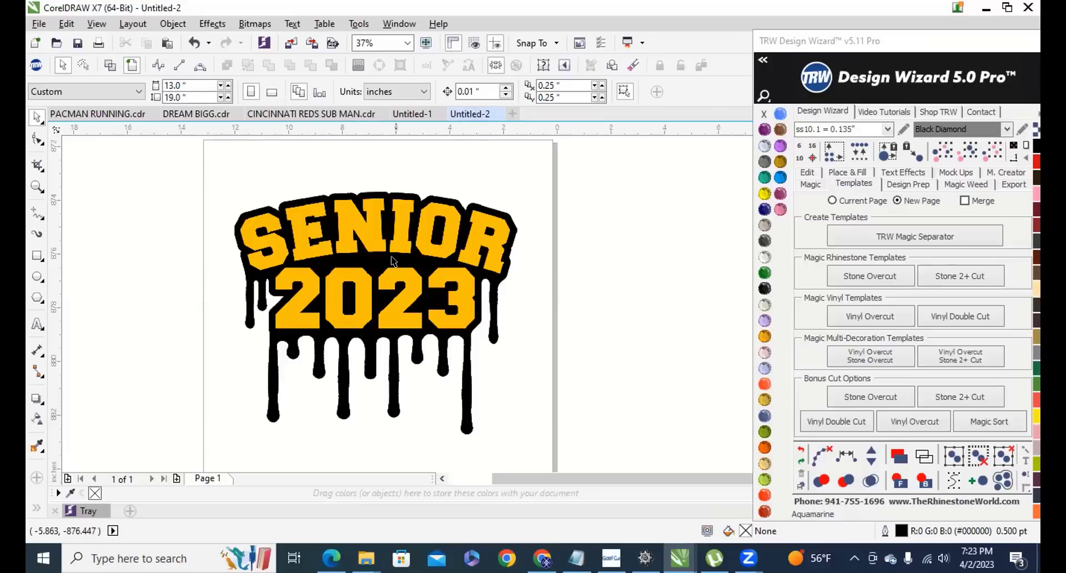
scroll(368, 248, "down", 3)
scroll(392, 264, "up", 1)
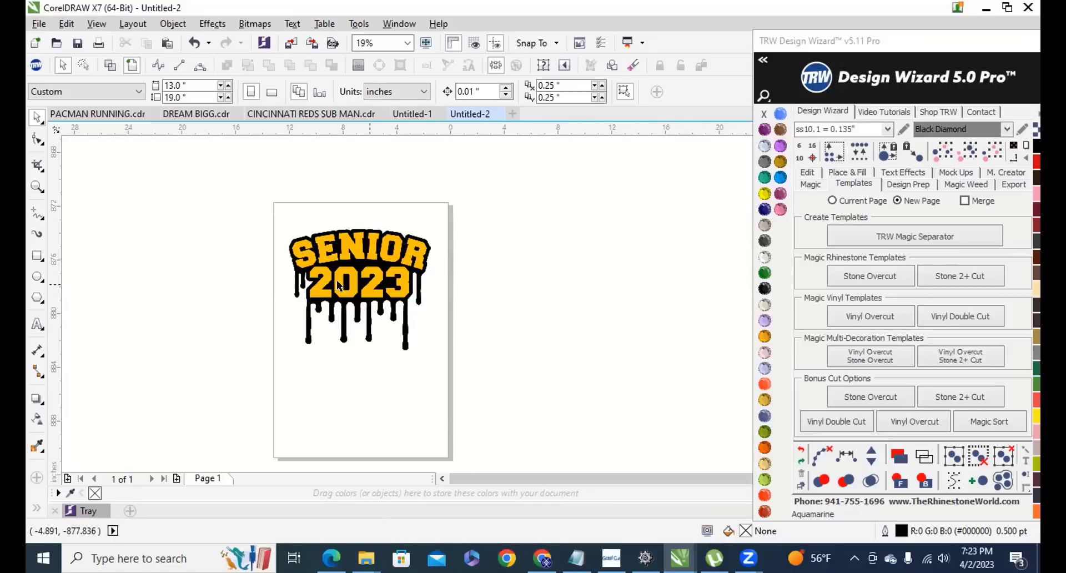
scroll(320, 266, "up", 2)
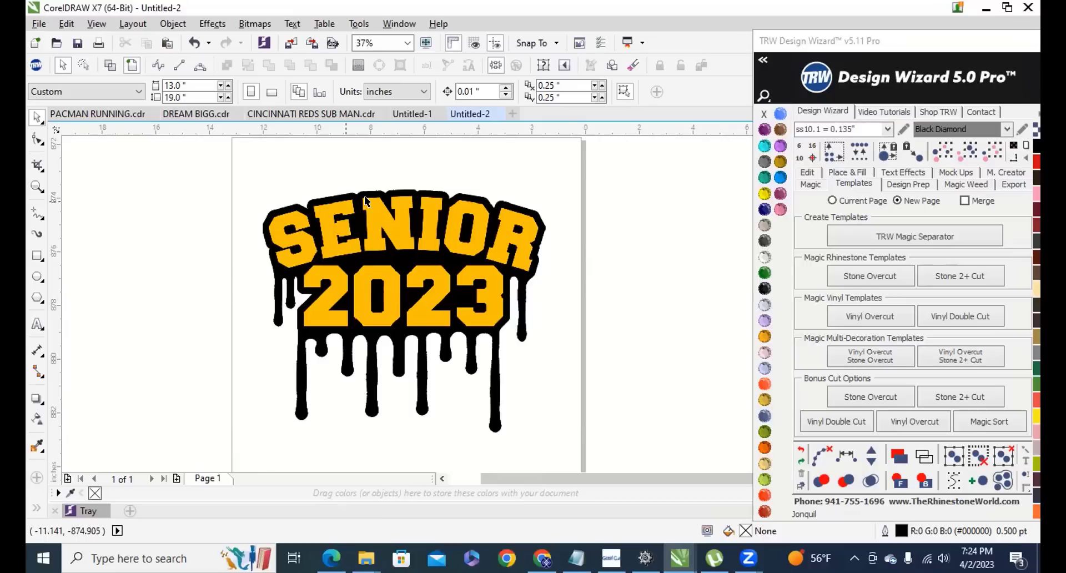
scroll(365, 201, "down", 2)
scroll(381, 250, "up", 2)
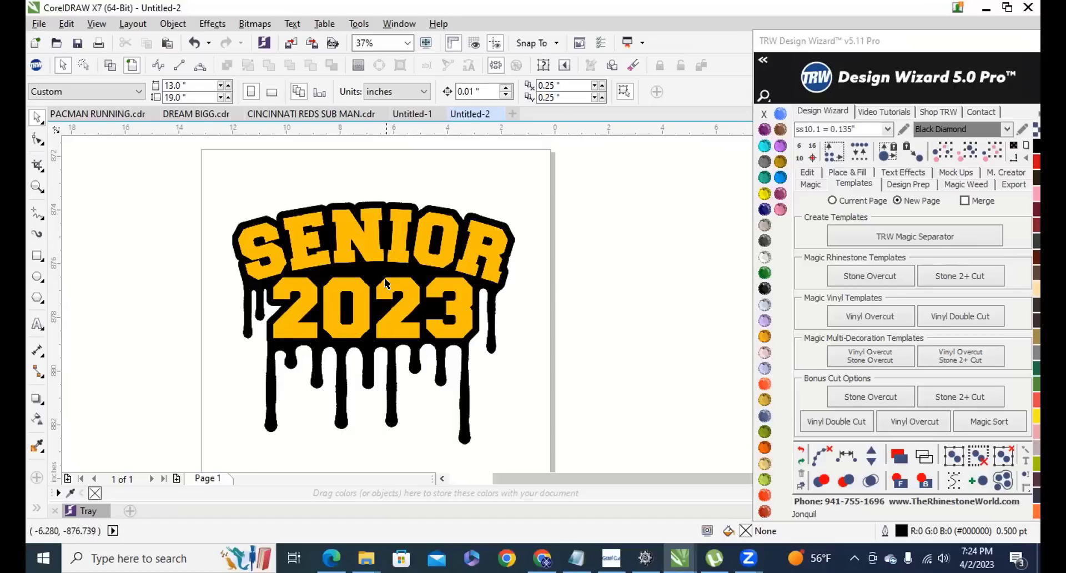
Outline-trace the SENIOR 2023 bitmap as Clipart, reducing the bitmap, deleting the original image and removing the background with an automatically chosen color.
right_click(386, 239)
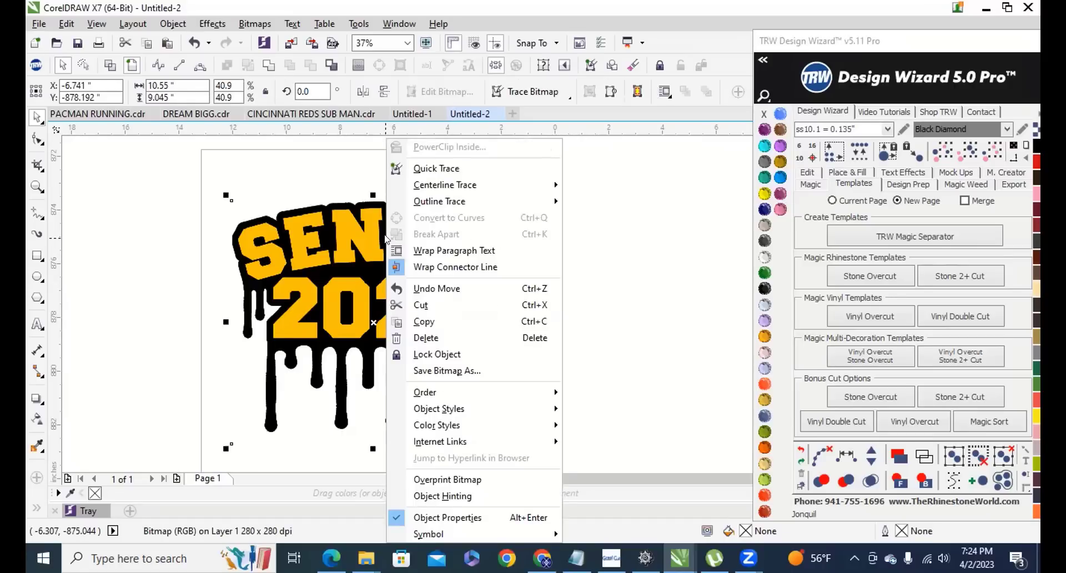
mouse_move(469, 203)
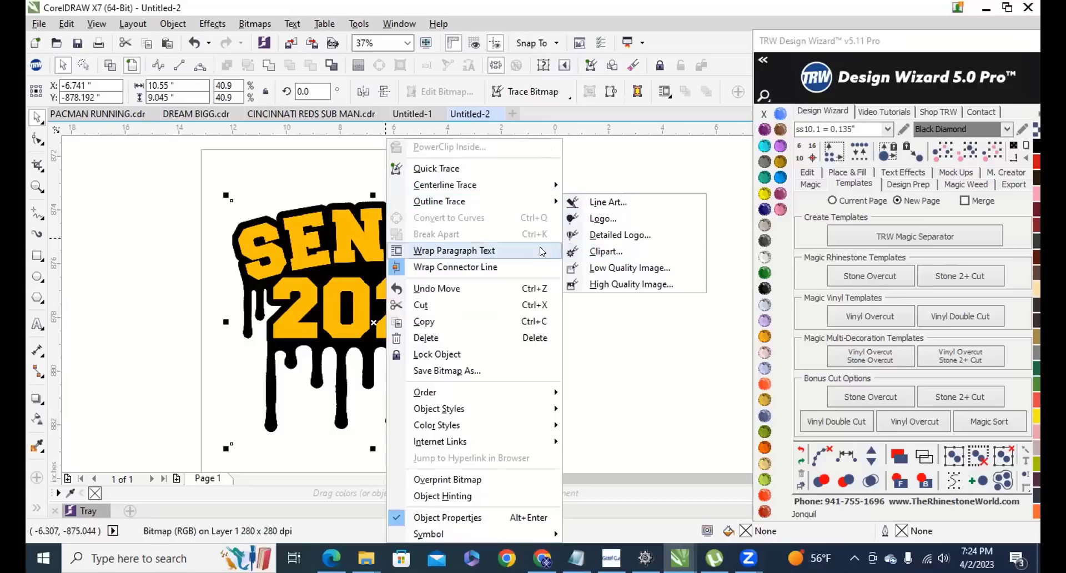
left_click(651, 252)
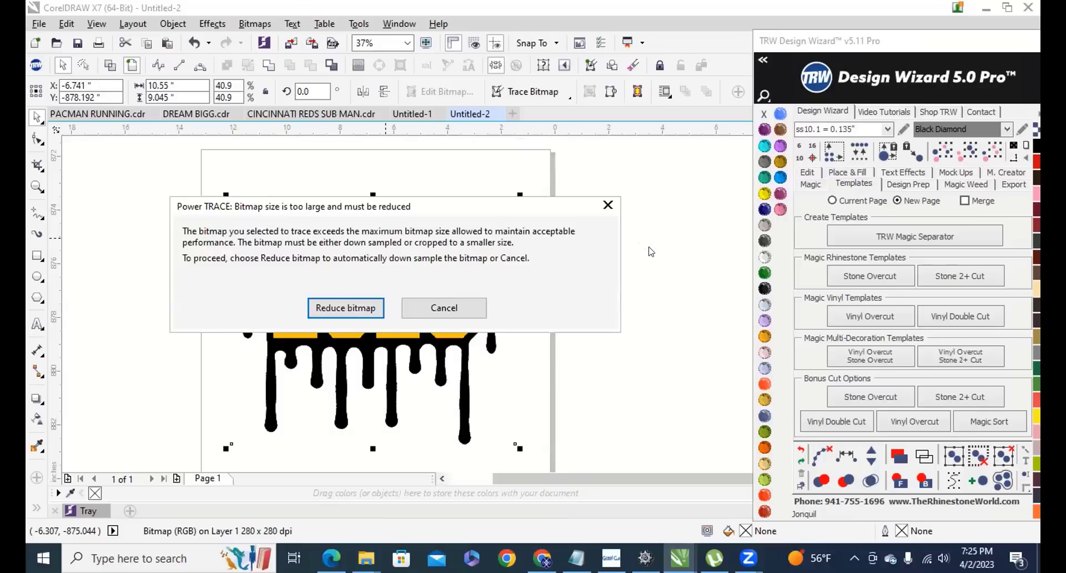
left_click(320, 308)
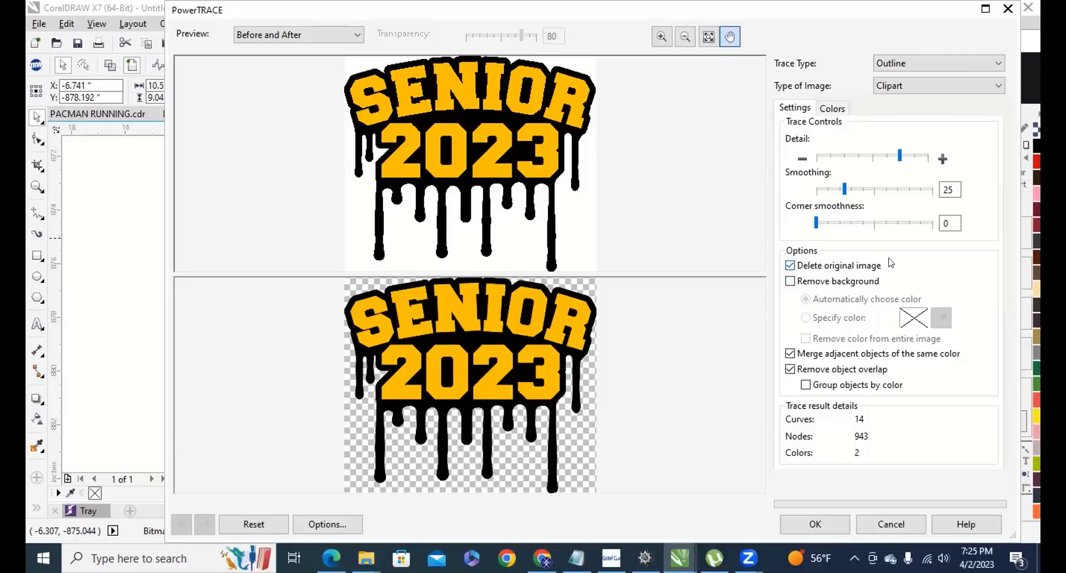
left_click(790, 282)
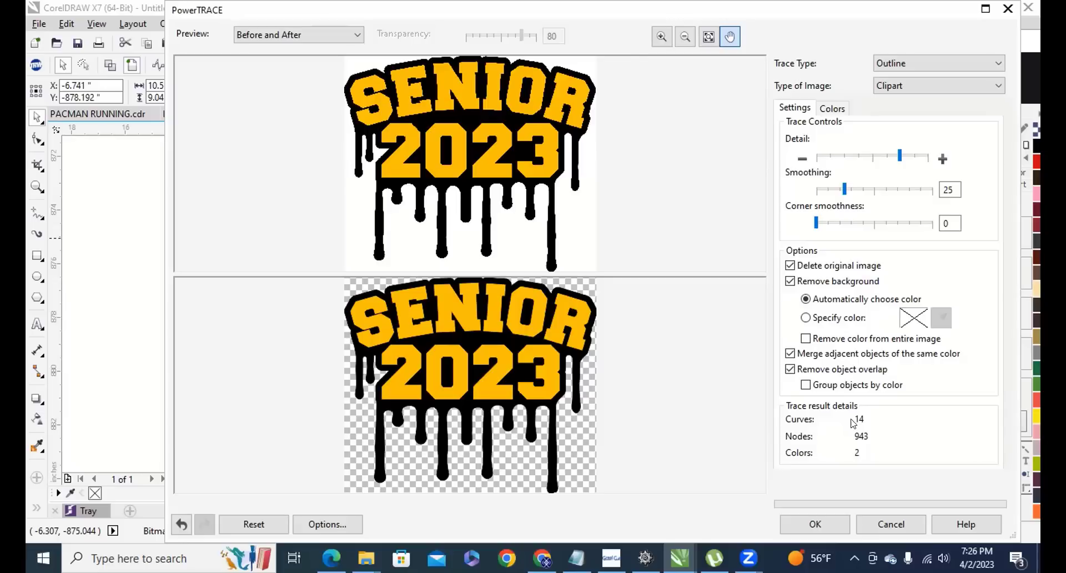
left_click(835, 523)
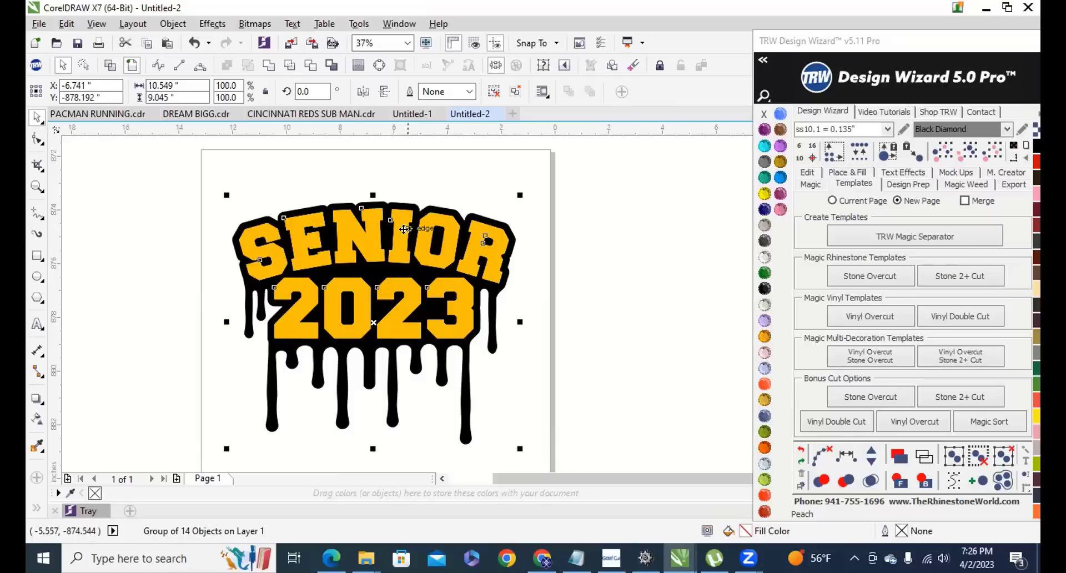
Ungroup all objects in the traced SENIOR 2023 design and clear the selection.
right_click(368, 269)
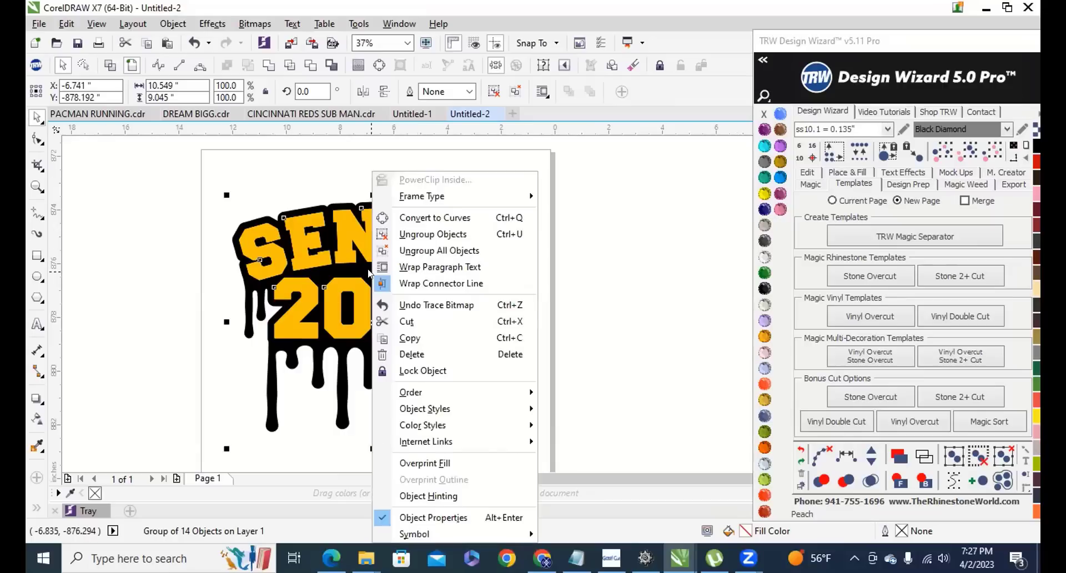
left_click(495, 253)
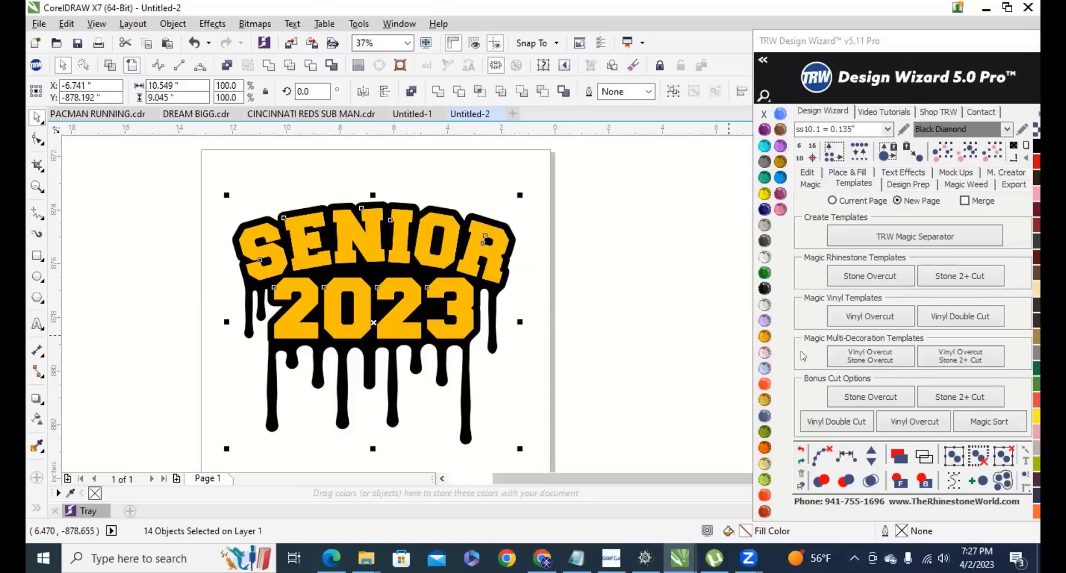
left_click(554, 335)
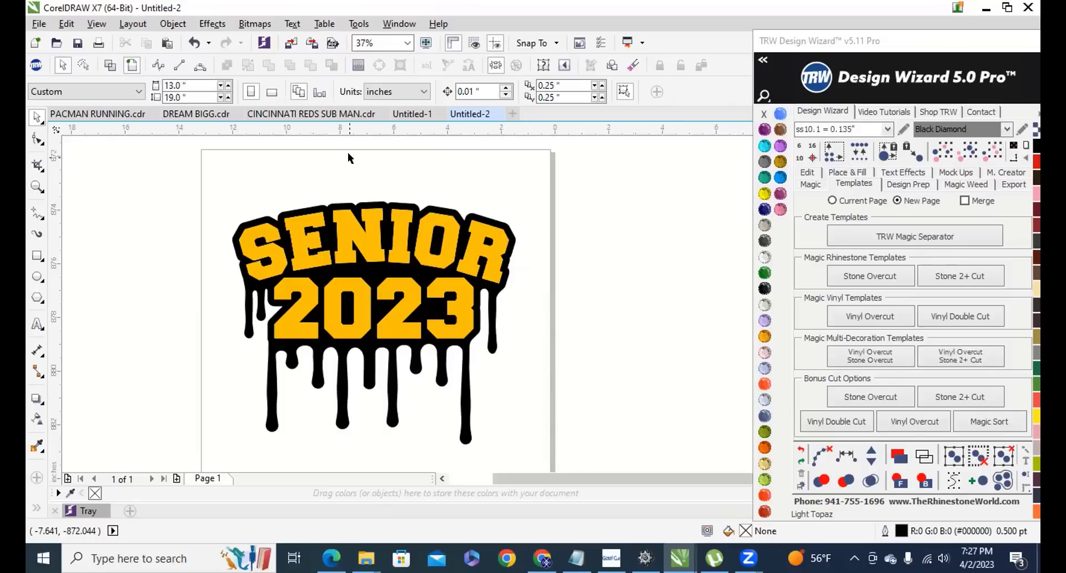
Check that the letter N and the black dripping backing can be selected as separate curves.
left_click(366, 241)
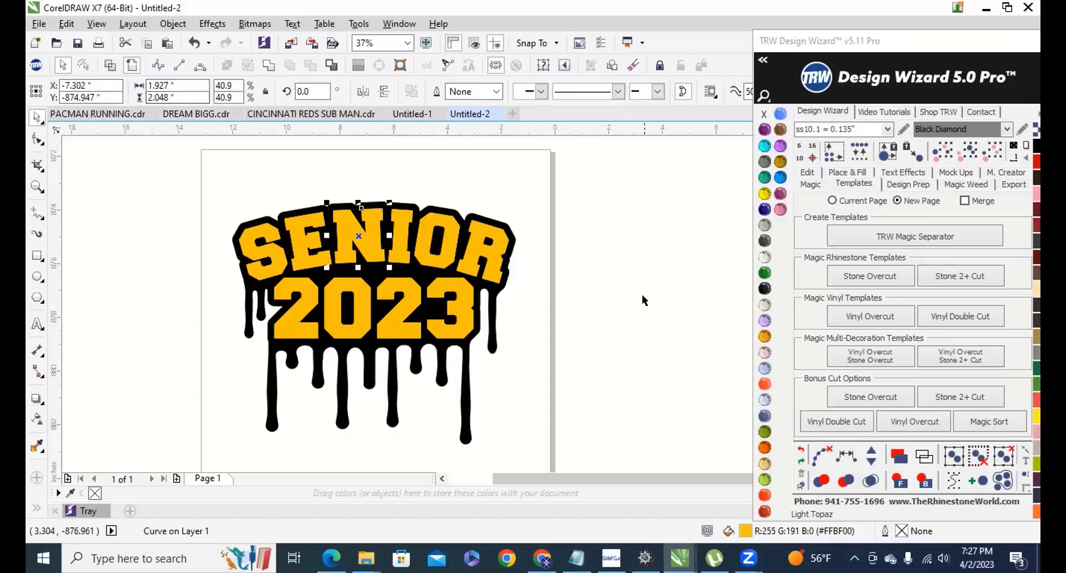
left_click(636, 336)
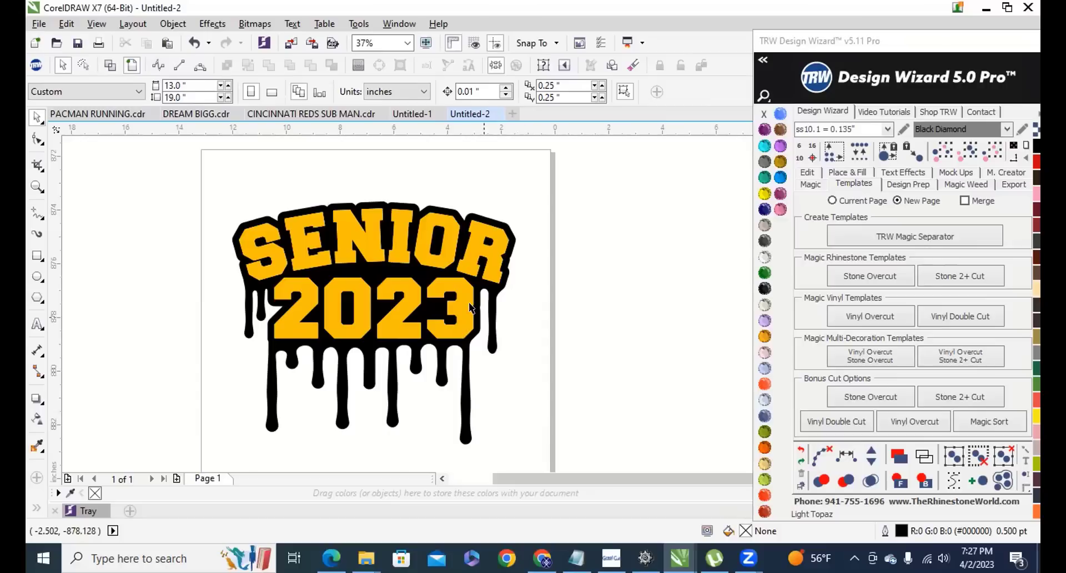
left_click(386, 271)
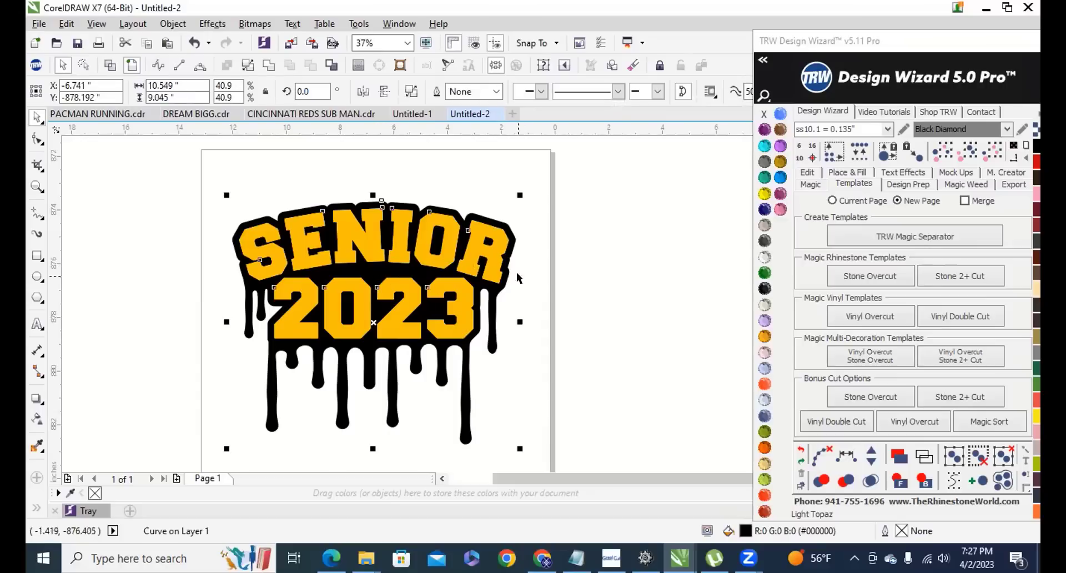
left_click(594, 320)
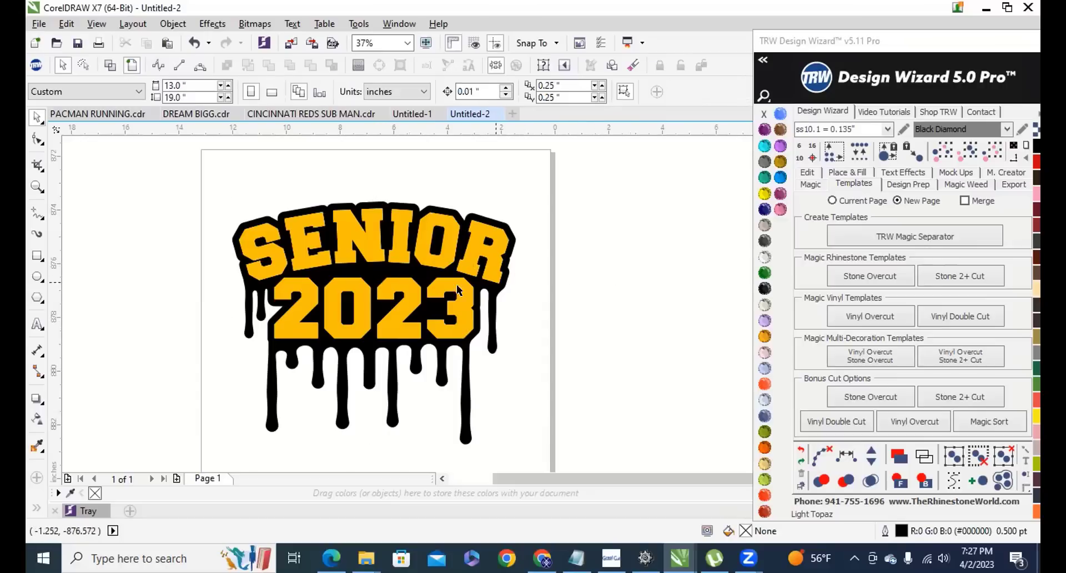
Move the letter N of SENIOR off the page beside the design, undo the move and clear the selection.
left_click(371, 246)
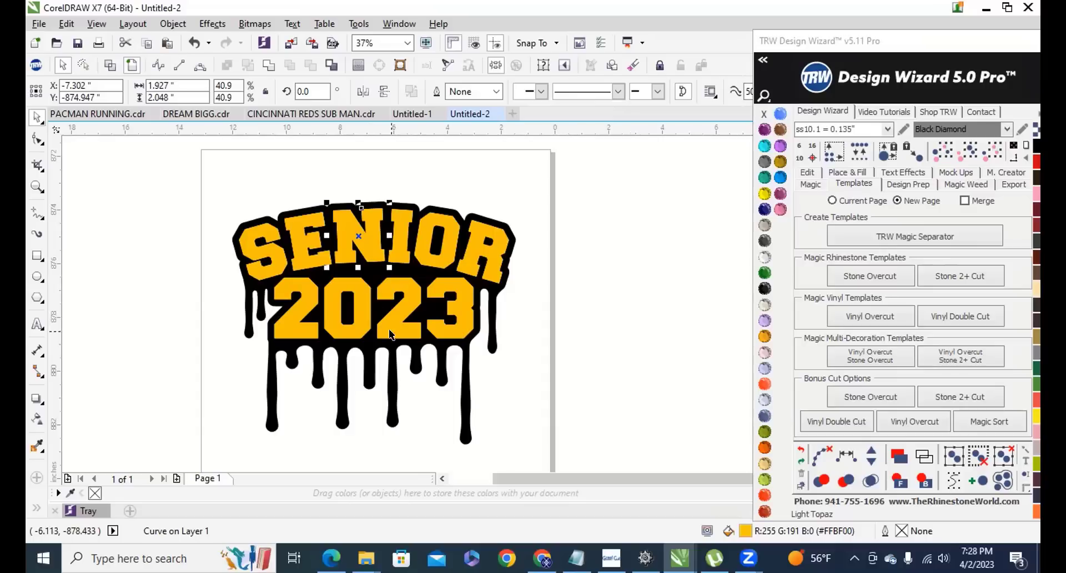
scroll(383, 229, "down", 2)
scroll(376, 262, "up", 2)
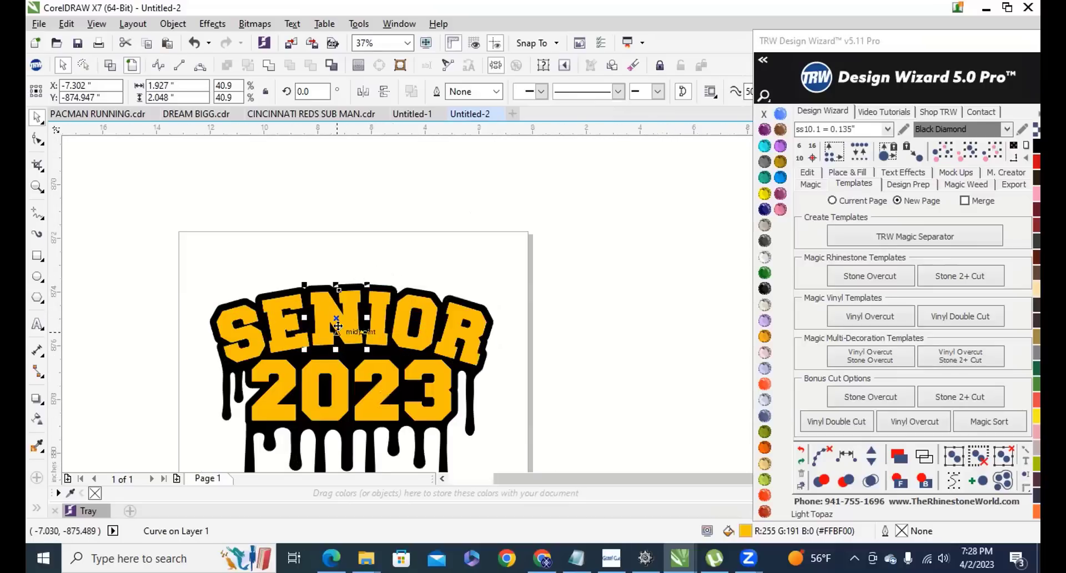
left_click_drag(353, 321, 595, 215)
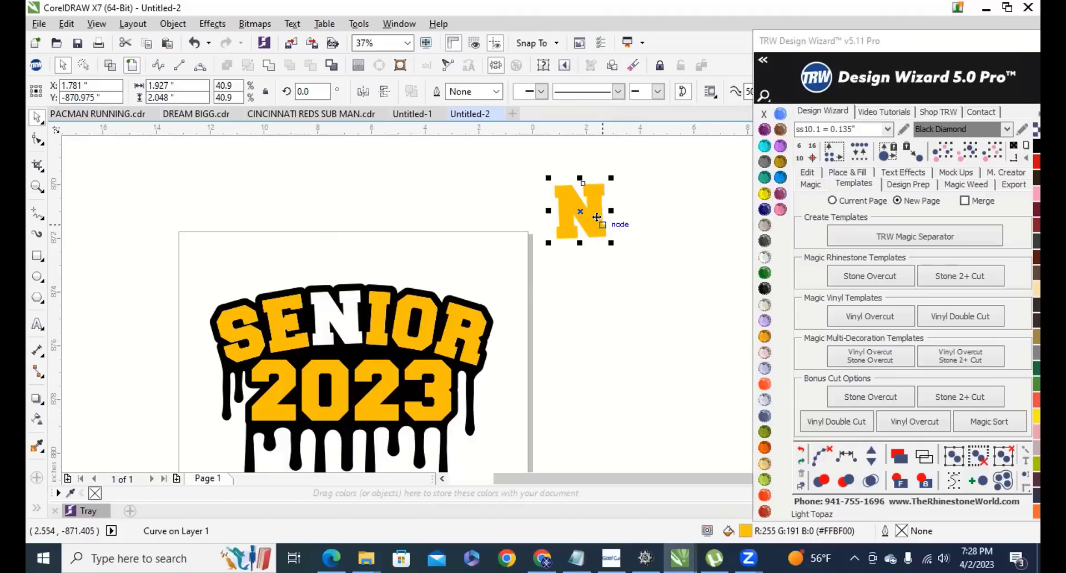
key("ctrl+z")
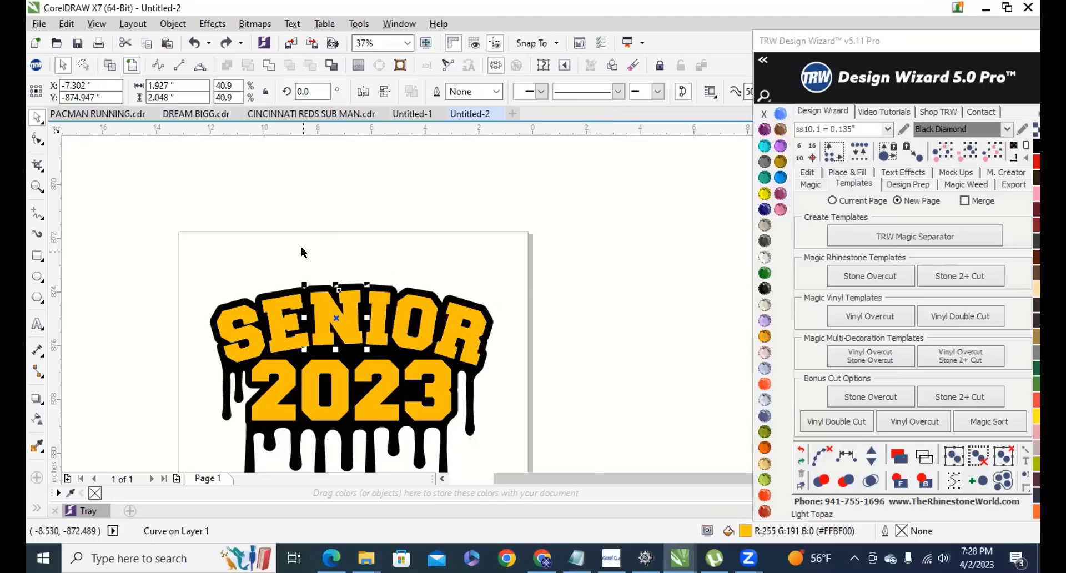
left_click(315, 236)
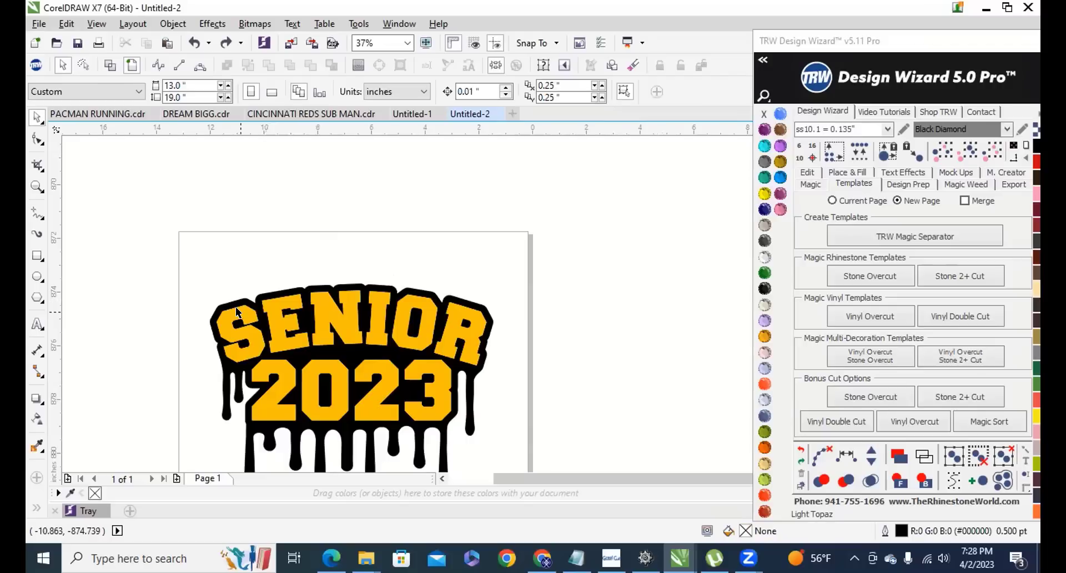
Pull all six yellow letters of SENIOR out of the black backing and place them above the design.
left_click_drag(236, 308, 204, 214)
left_click_drag(272, 305, 281, 216)
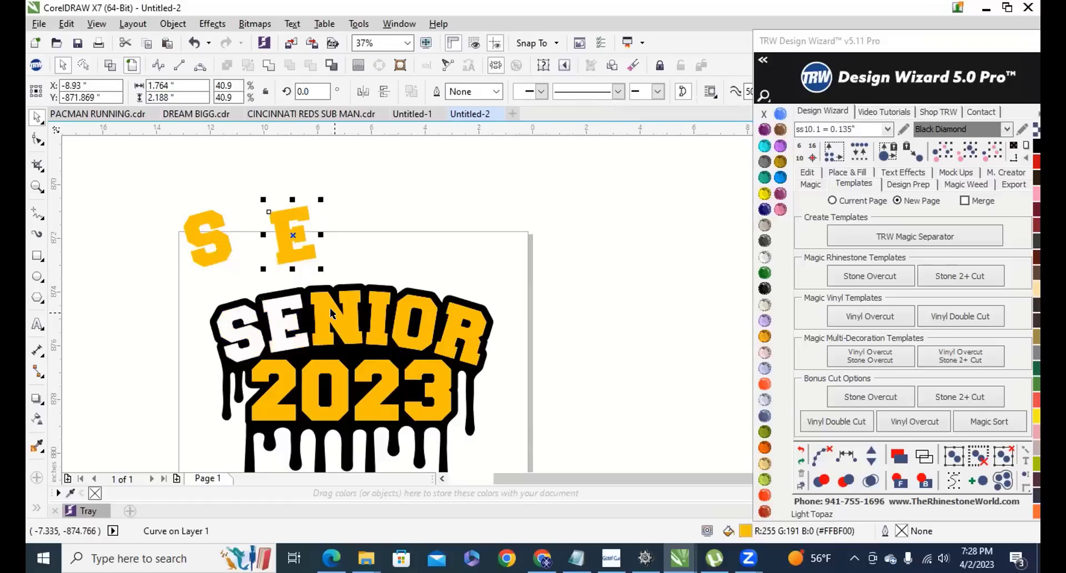
left_click_drag(332, 311, 329, 214)
left_click_drag(380, 321, 400, 229)
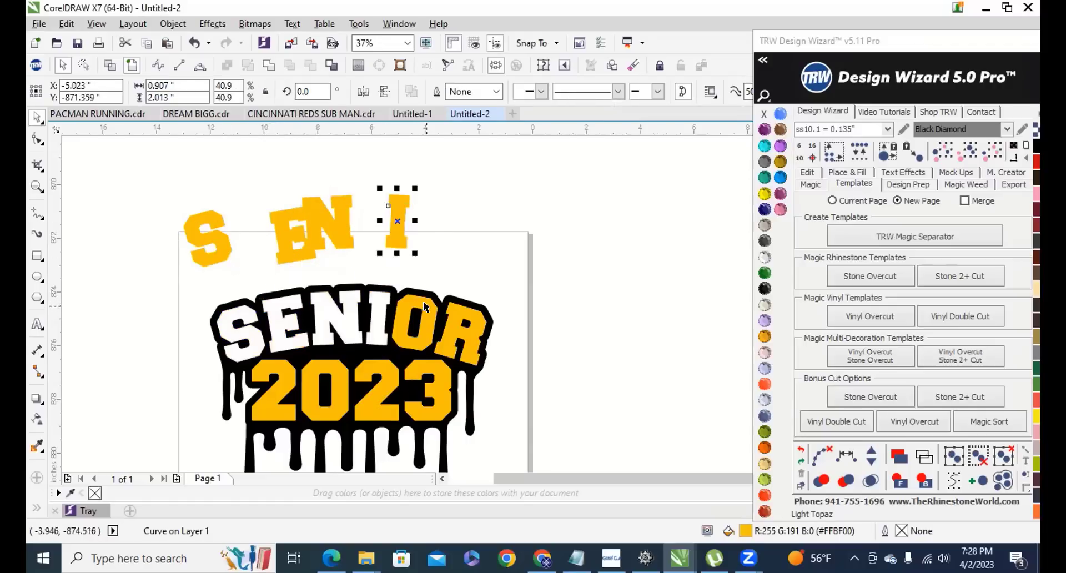
left_click_drag(423, 301, 430, 226)
left_click_drag(456, 312, 490, 220)
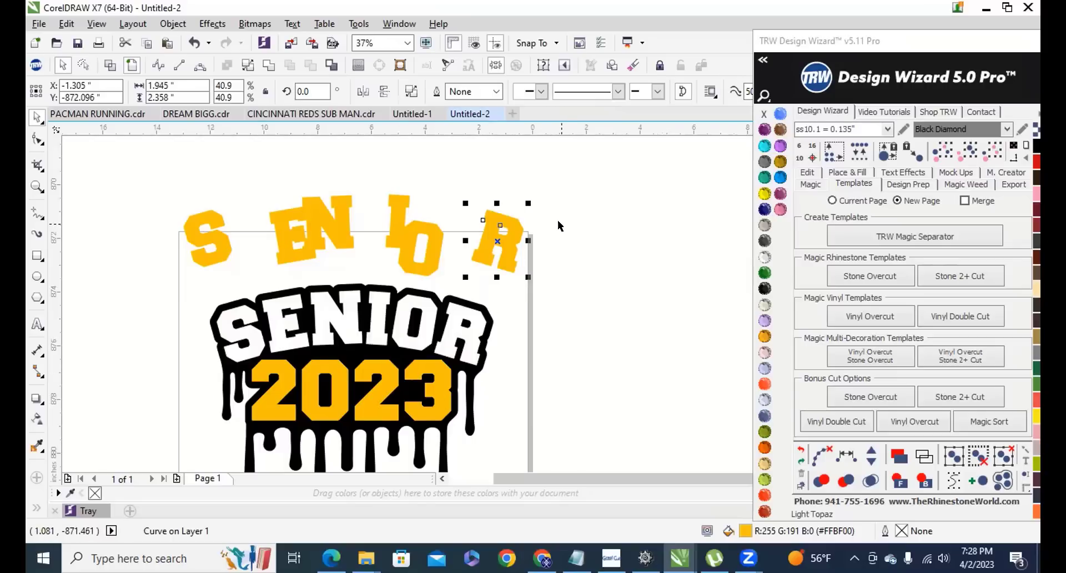
Undo the moves of the SENIOR letters.
key("ctrl+z")
key("ctrl+z")
key("ctrl+z")
key("ctrl+z")
key("ctrl+z")
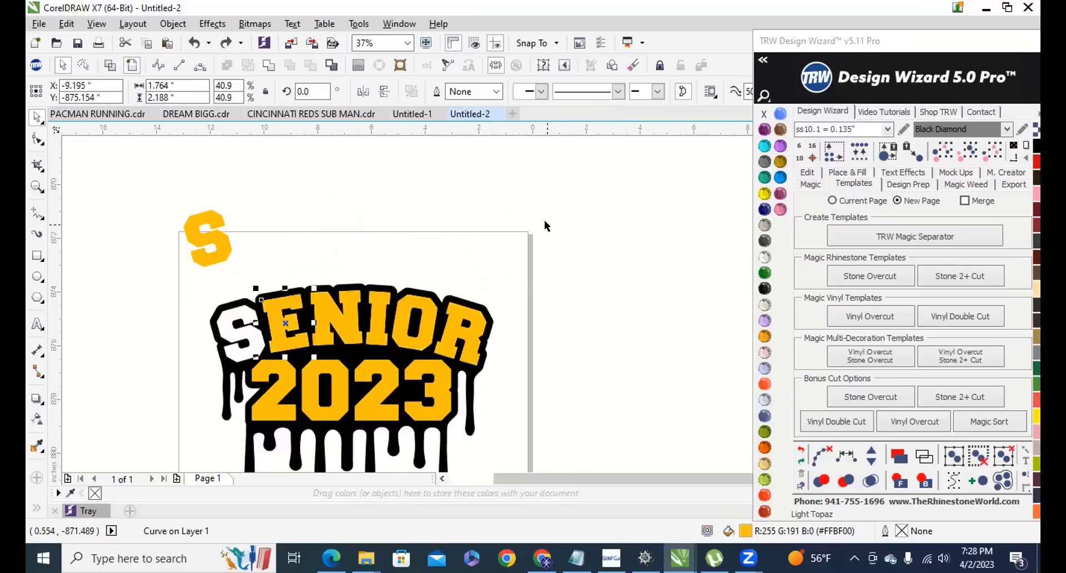
key("ctrl+z")
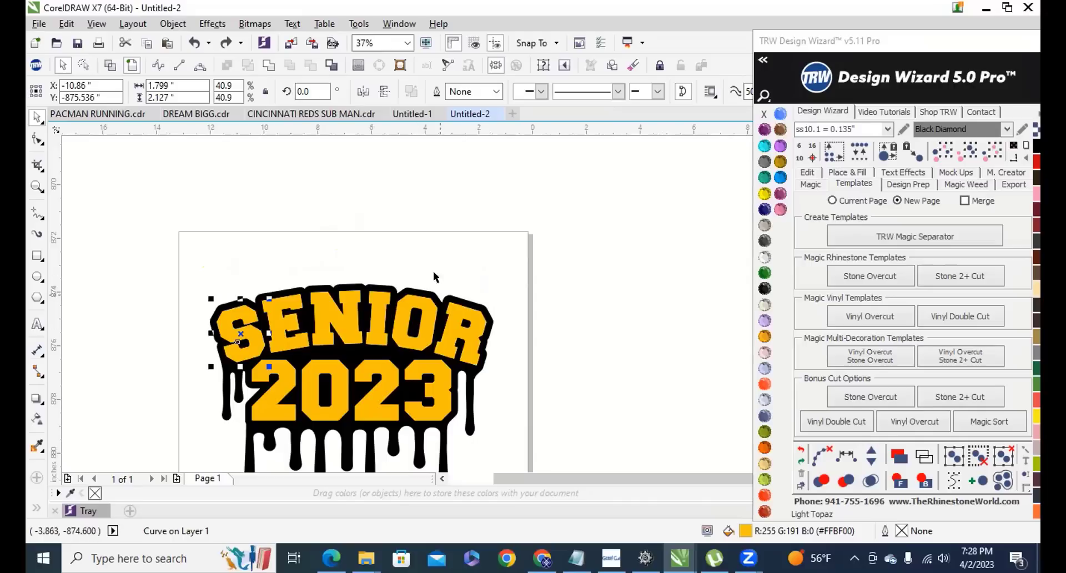
key("ctrl+z")
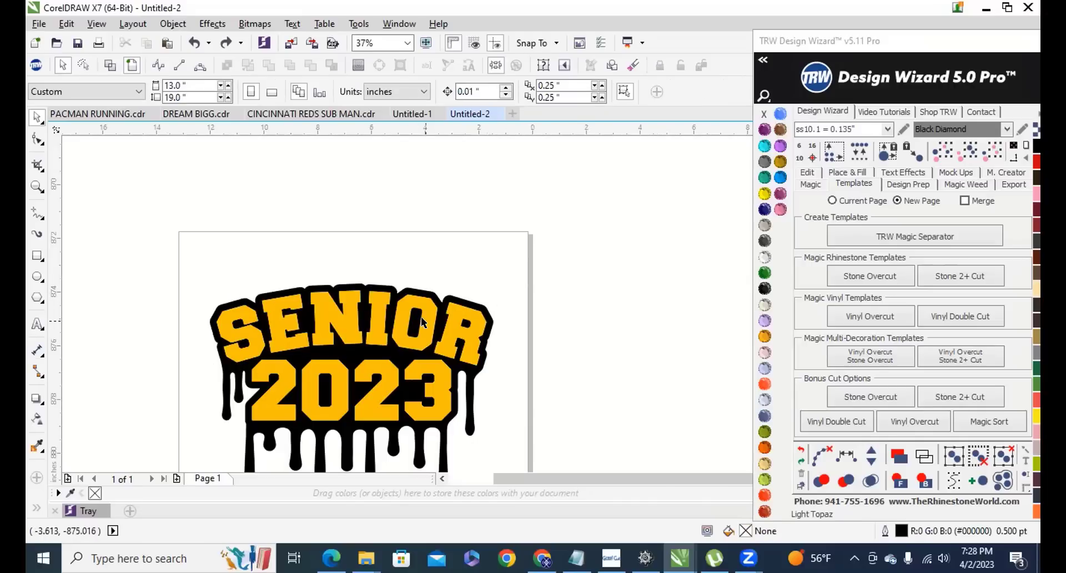
Move the black centers of the O, the R and the 0 above the design, undo these moves and clear the selection.
left_click_drag(413, 324, 428, 231)
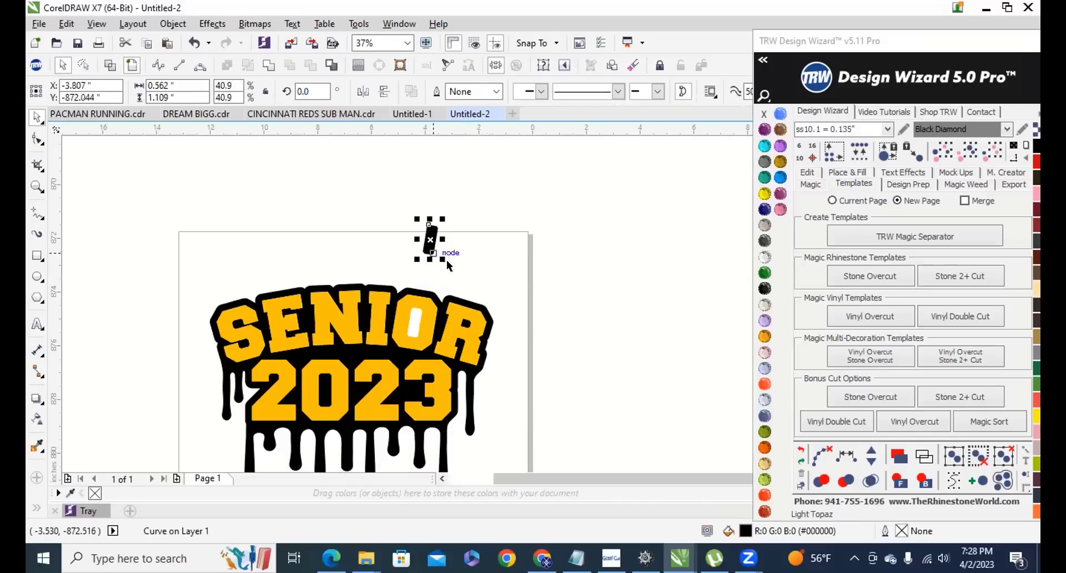
left_click_drag(465, 322, 487, 261)
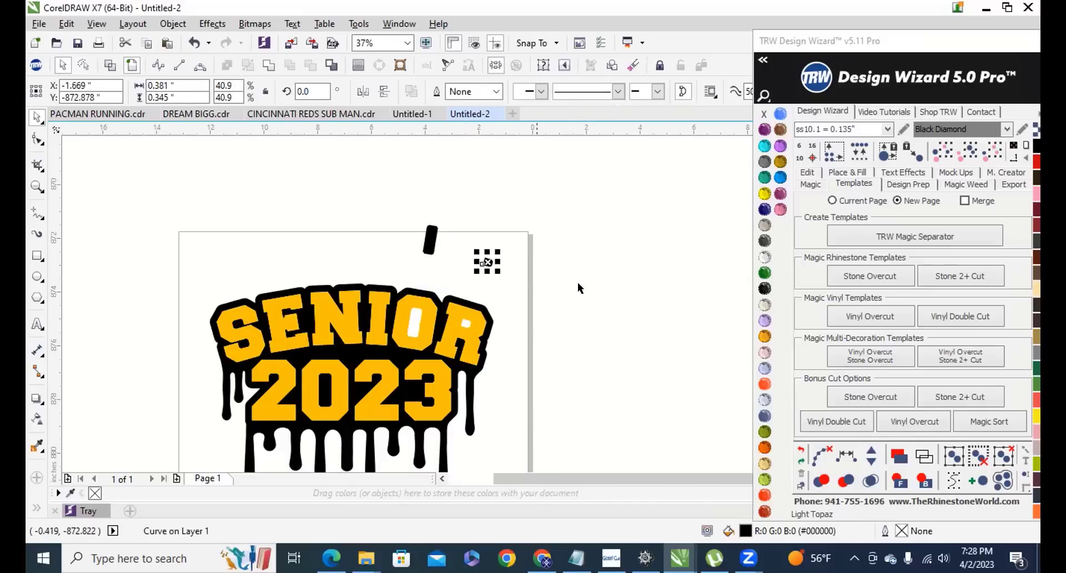
left_click_drag(320, 383, 315, 238)
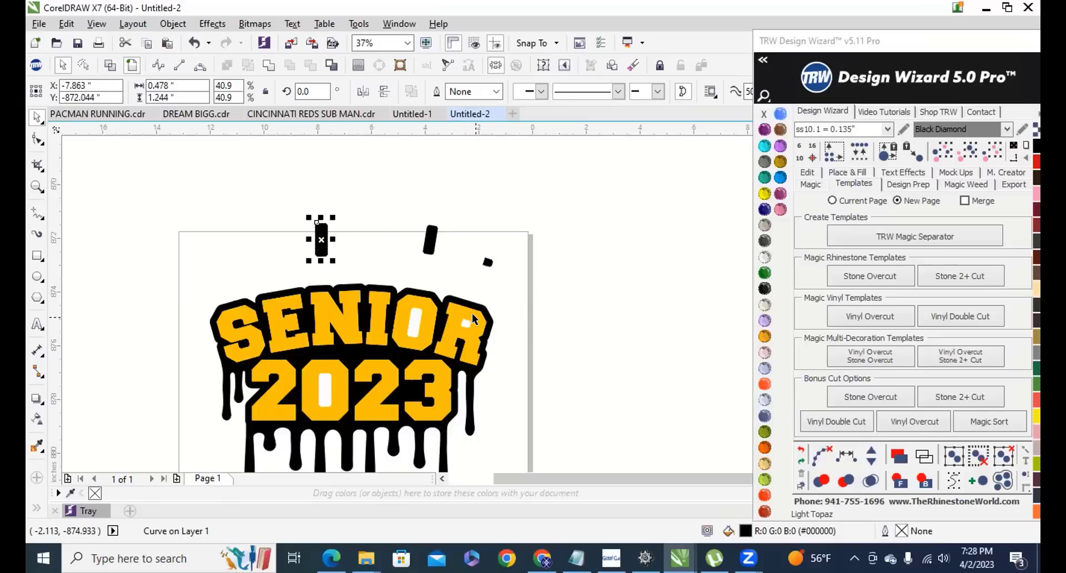
key("ctrl+z")
key("ctrl+z")
key("ctrl+z")
left_click(304, 254)
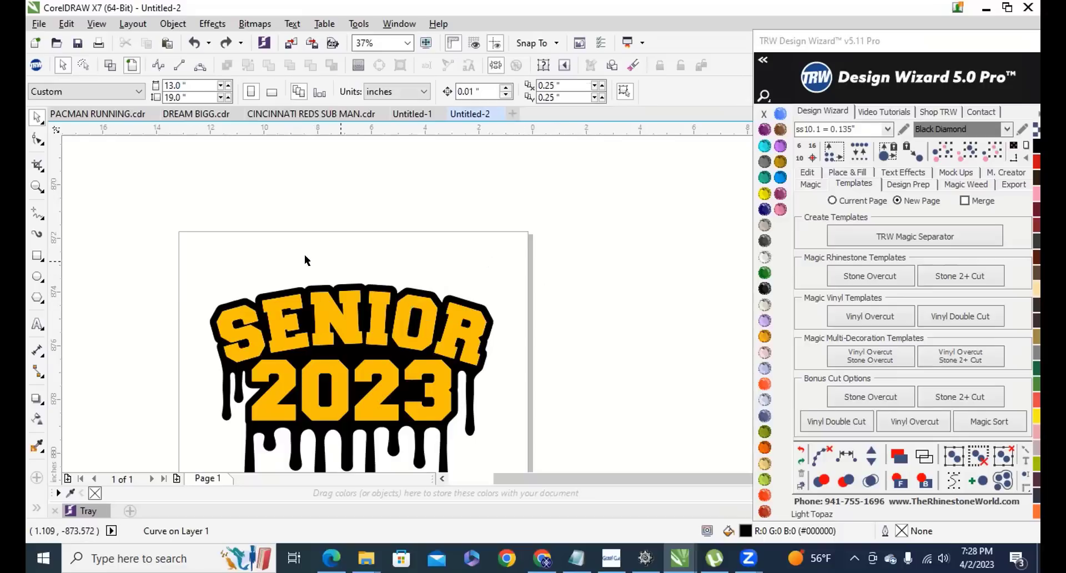
scroll(319, 233, "down", 1)
scroll(358, 288, "up", 2)
scroll(364, 300, "down", 1)
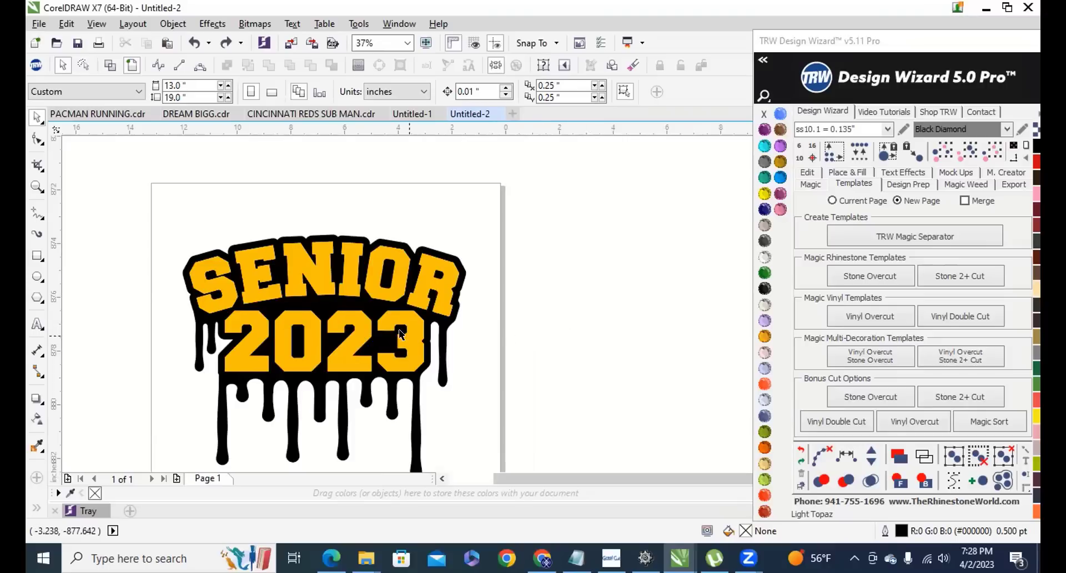
Fill the black drip backing of SENIOR 2023 with TRW Blue, clear the selection and undo the fill.
left_click(314, 307)
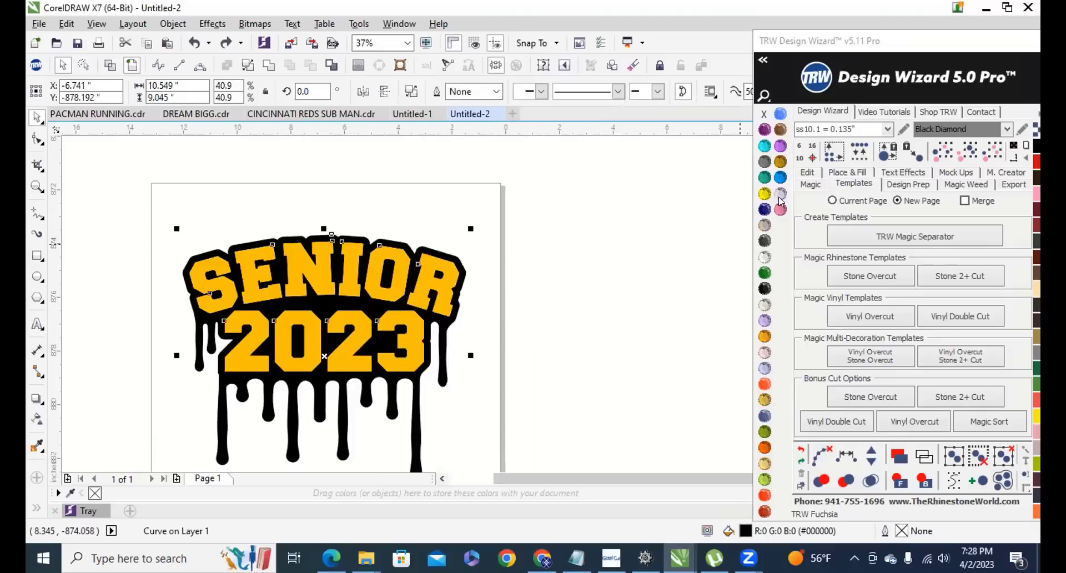
left_click(780, 177)
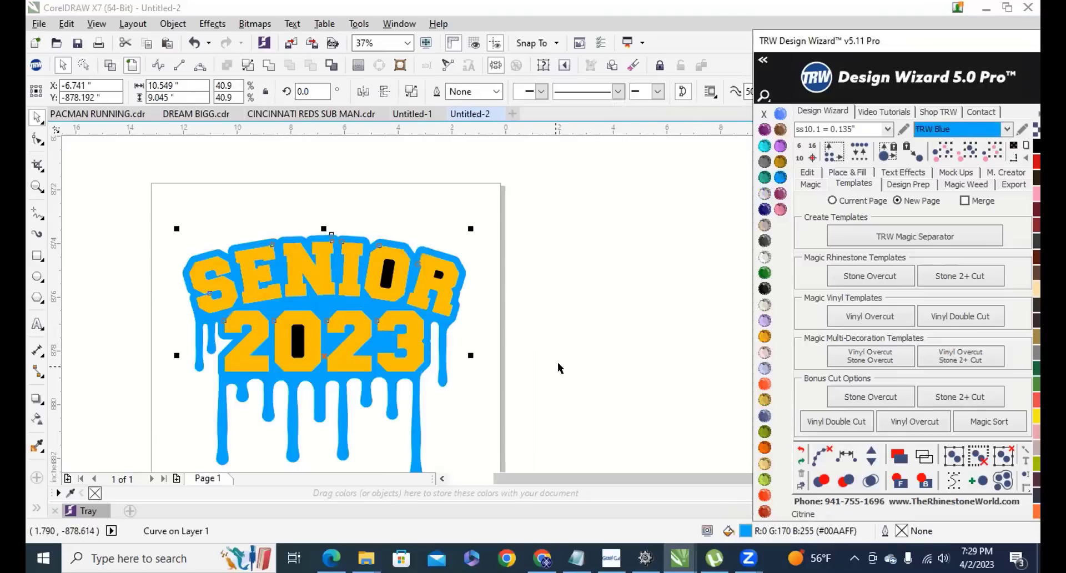
left_click(638, 300)
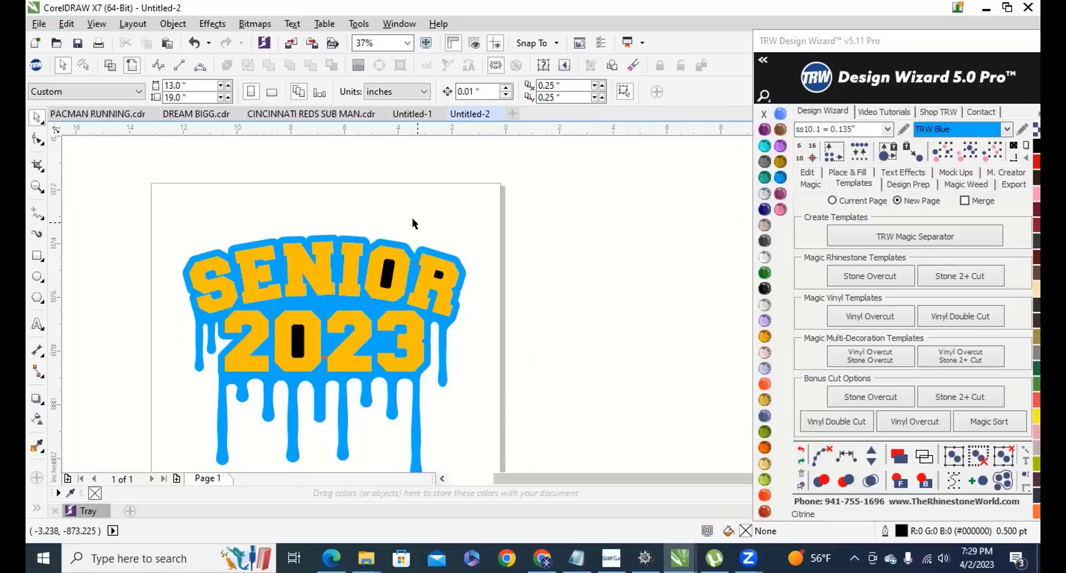
scroll(368, 265, "down", 1)
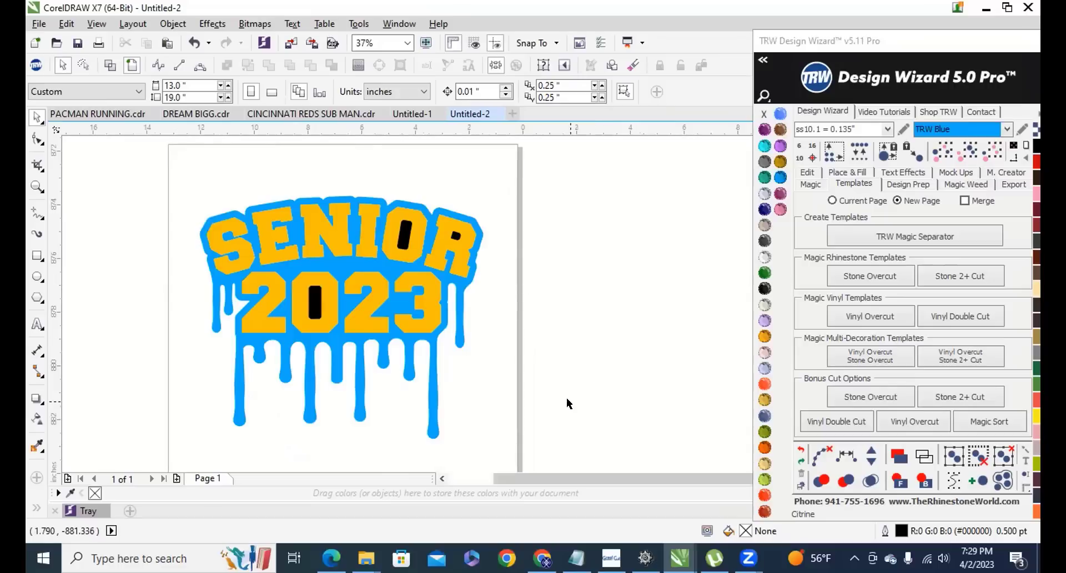
left_click(801, 451)
left_click(559, 279)
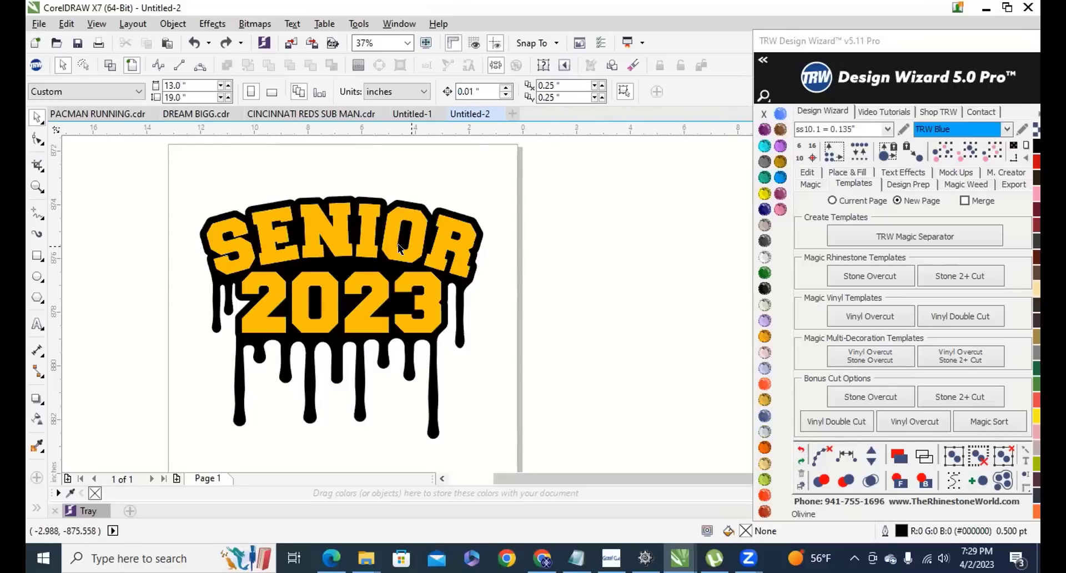
Fill the black drip backing behind the SENIOR 2023 lettering with TRW Blue.
left_click(329, 258)
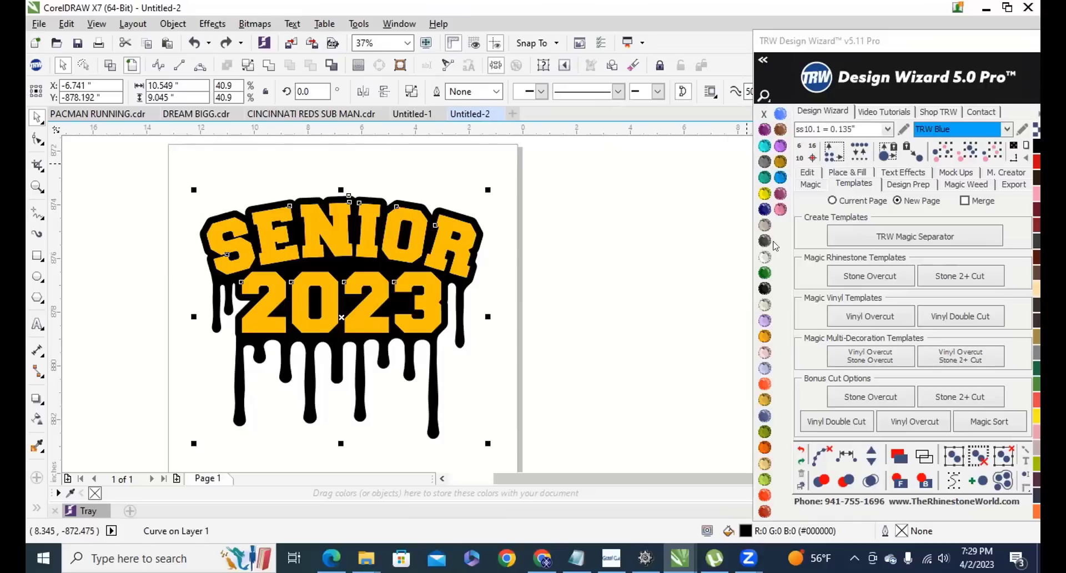
left_click(781, 178)
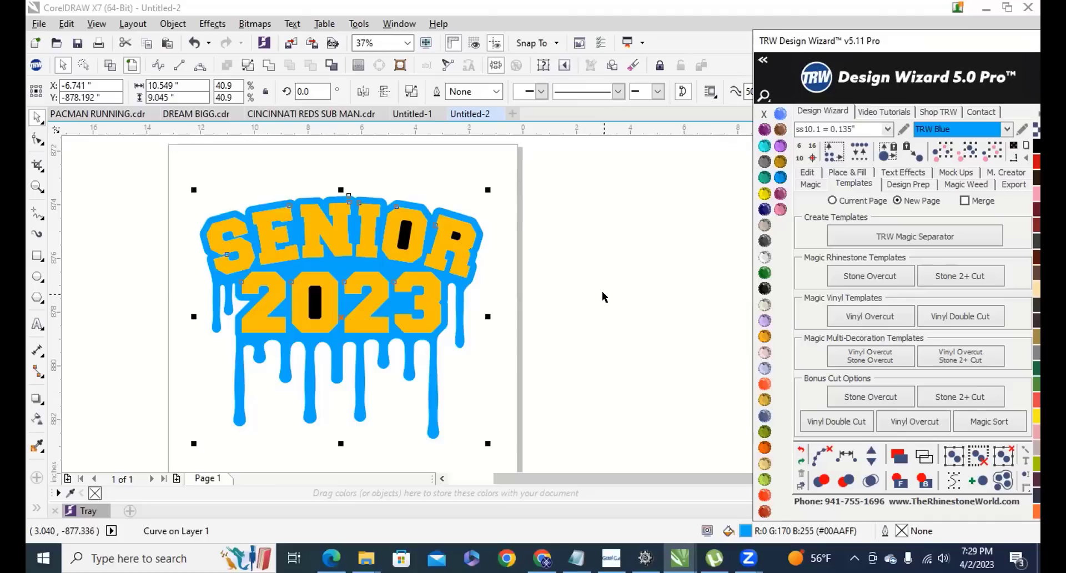
Switch to the CorelDRAW evaluation version window with the SENIOR 2023 design and maximize it.
left_click_drag(862, 39, 788, 25)
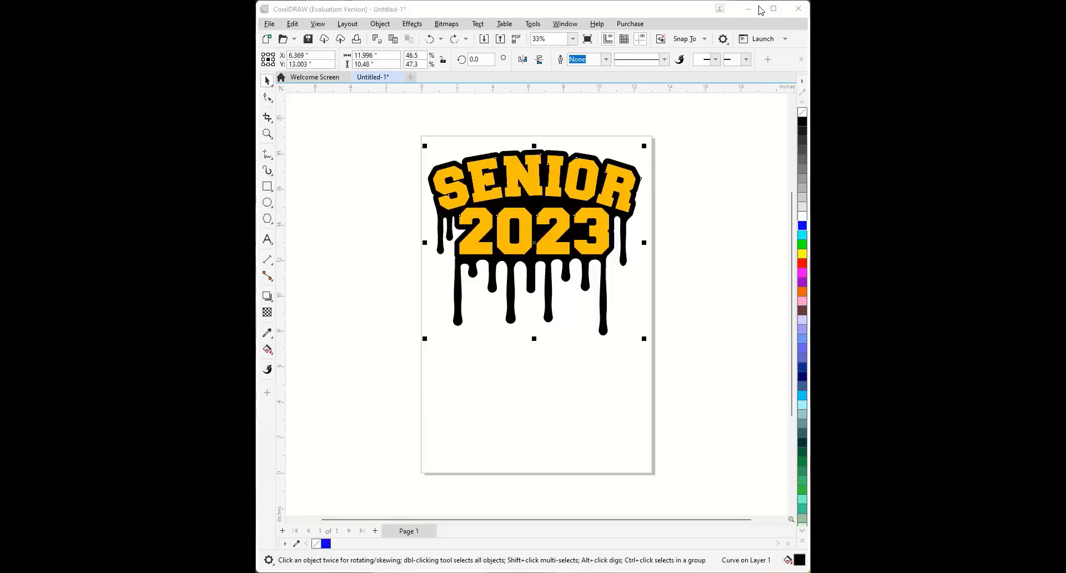
key("super+Up")
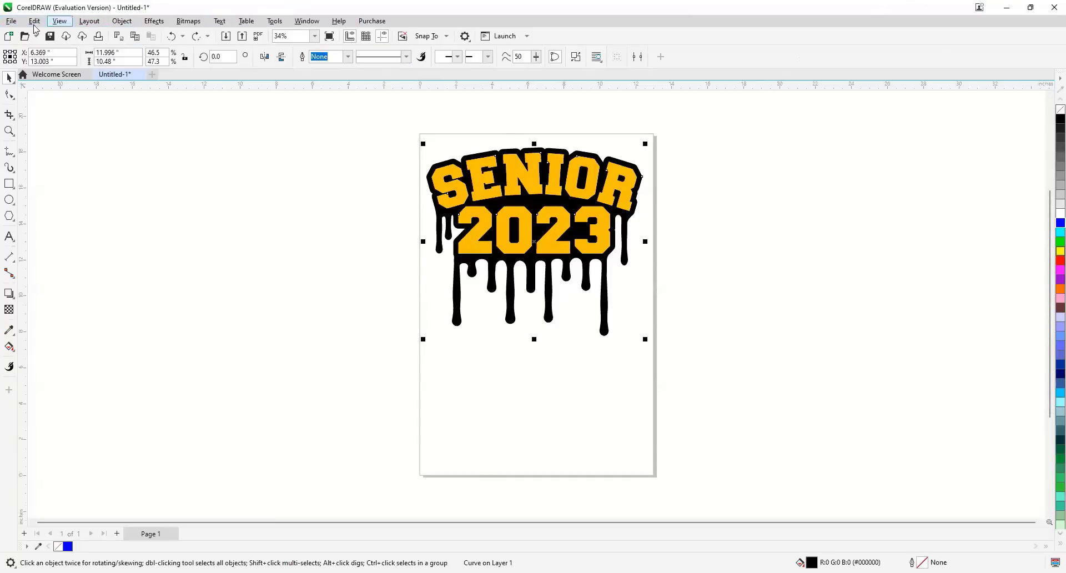
left_click(1060, 78)
key("Escape")
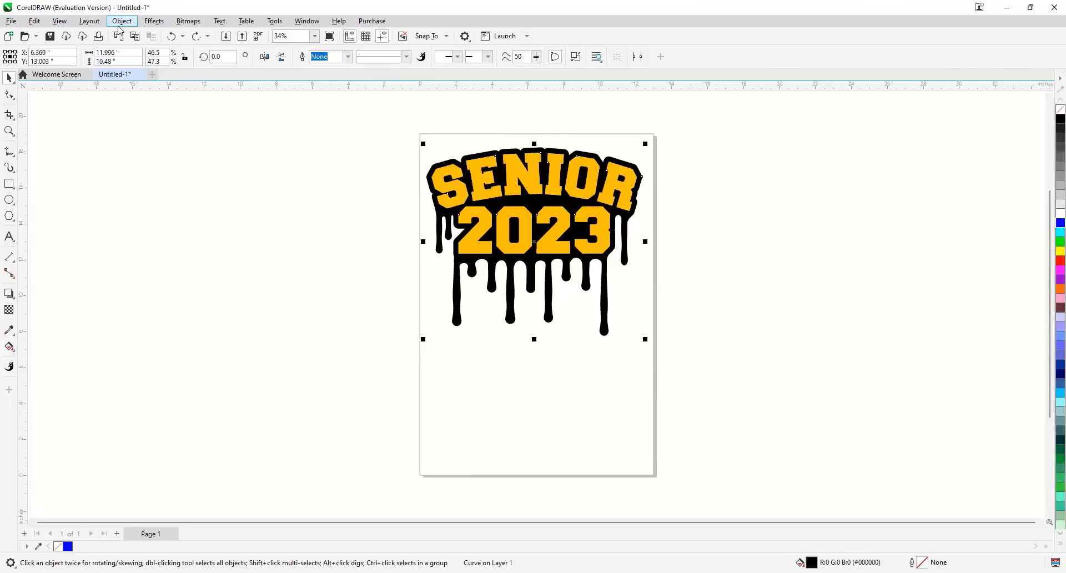
Examine the available object, effects, layout, view, table and tools commands and the further colors of the palette.
left_click(121, 22)
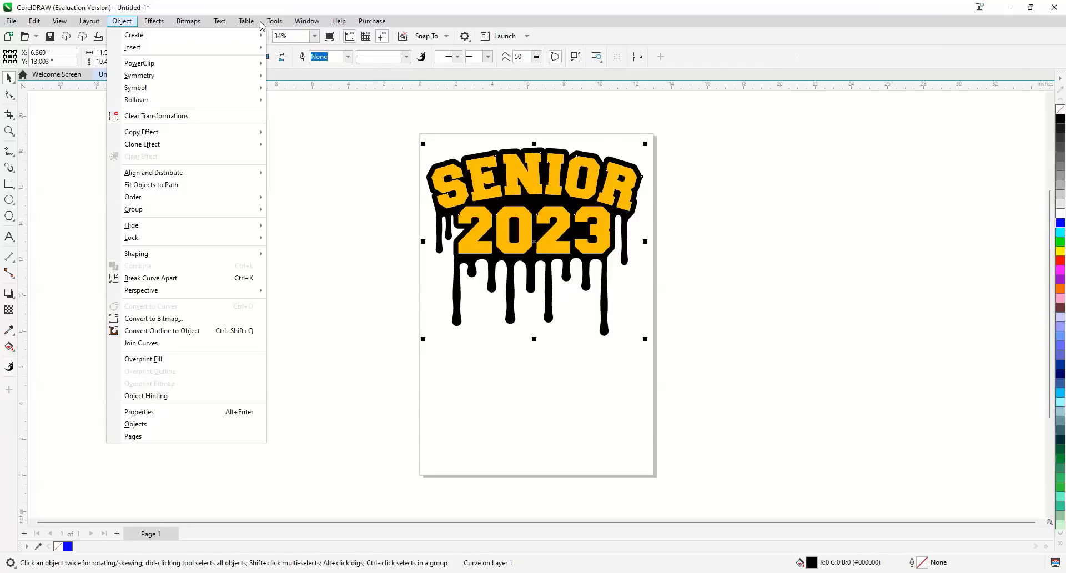
mouse_move(220, 25)
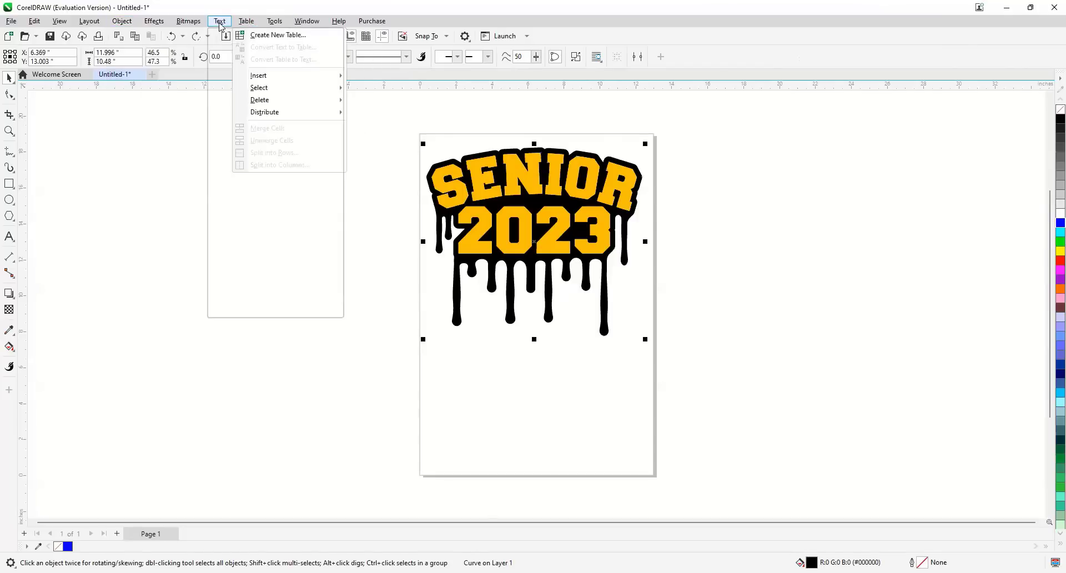
mouse_move(161, 23)
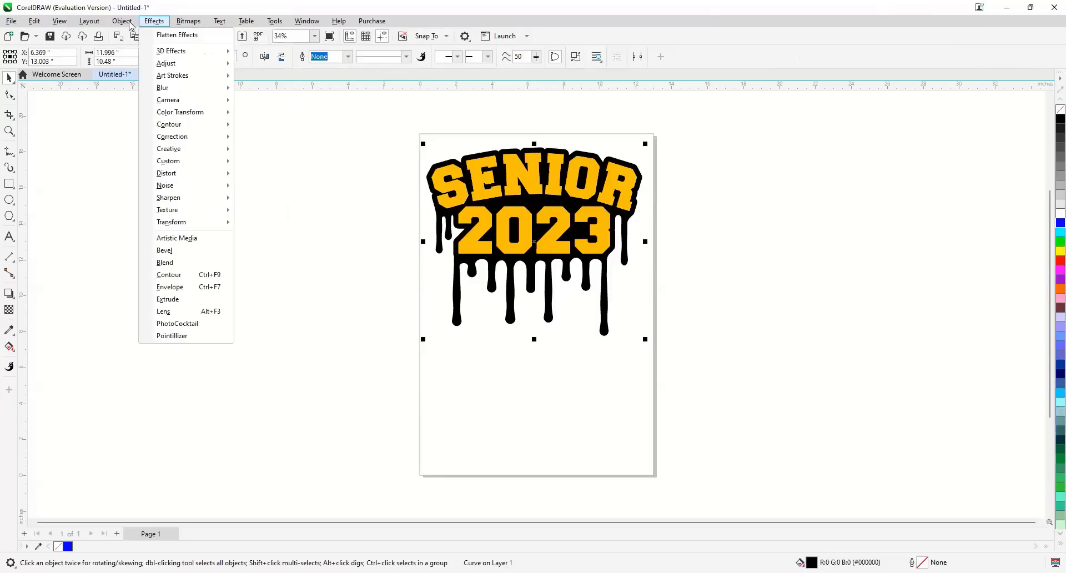
mouse_move(98, 27)
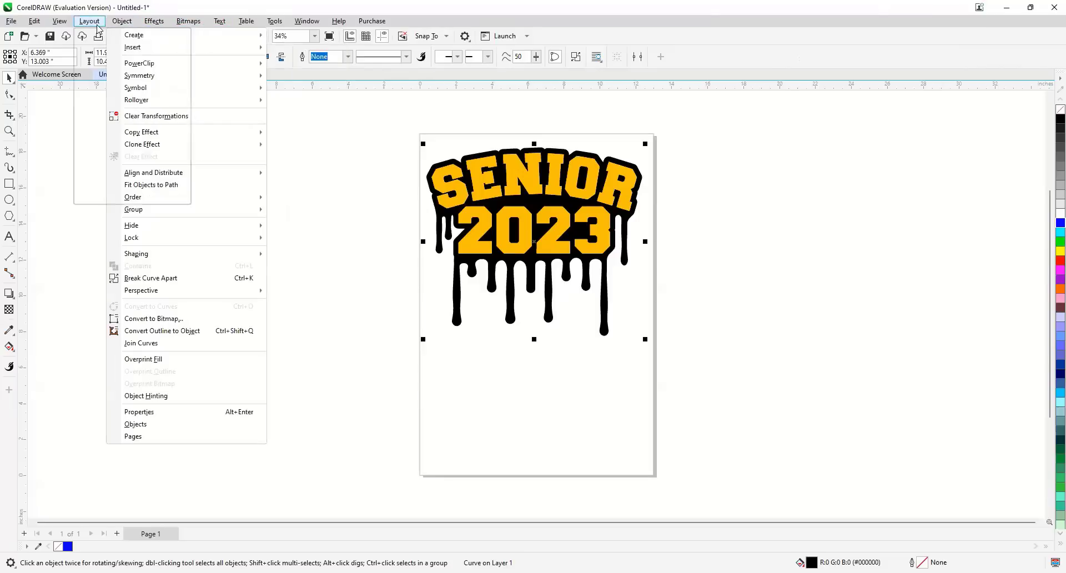
mouse_move(63, 26)
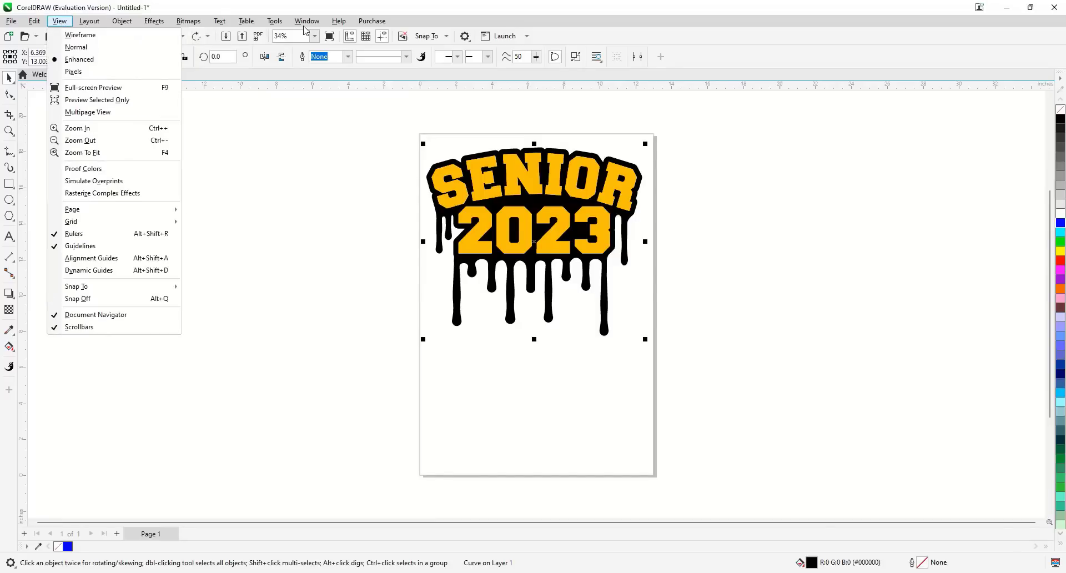
left_click(273, 26)
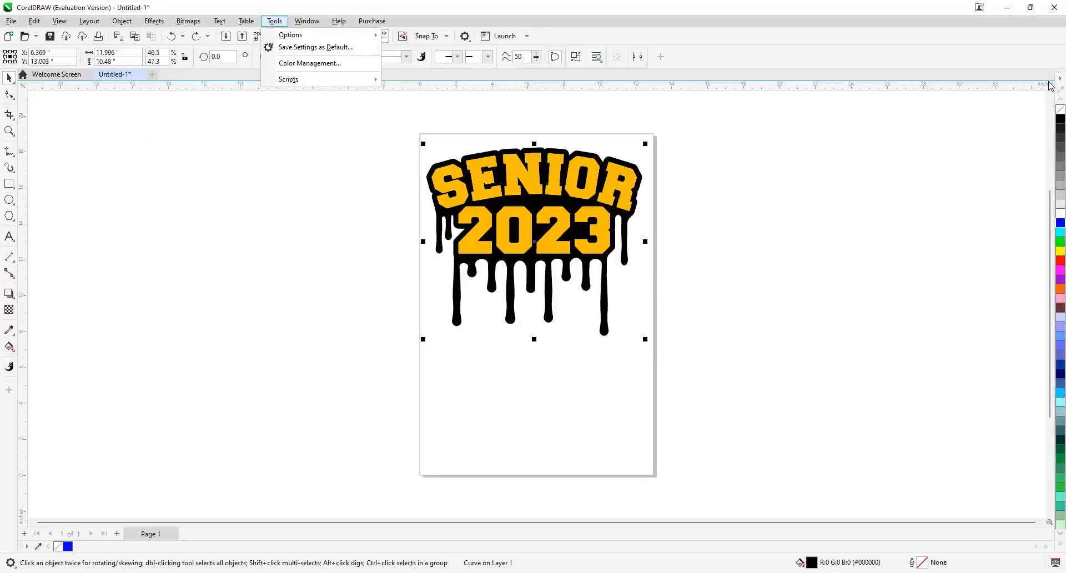
left_click(1051, 535)
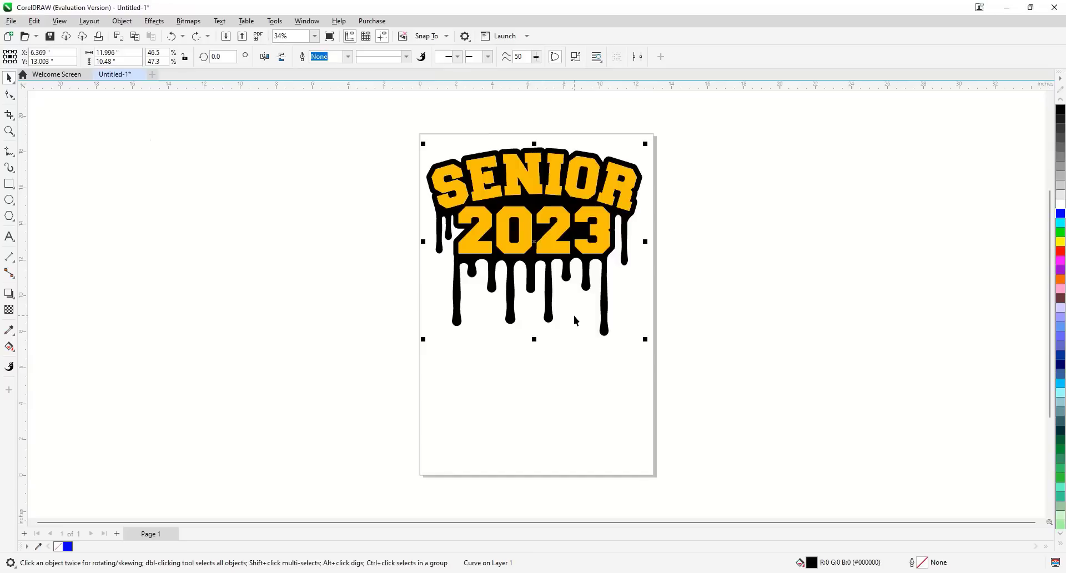
left_click(276, 22)
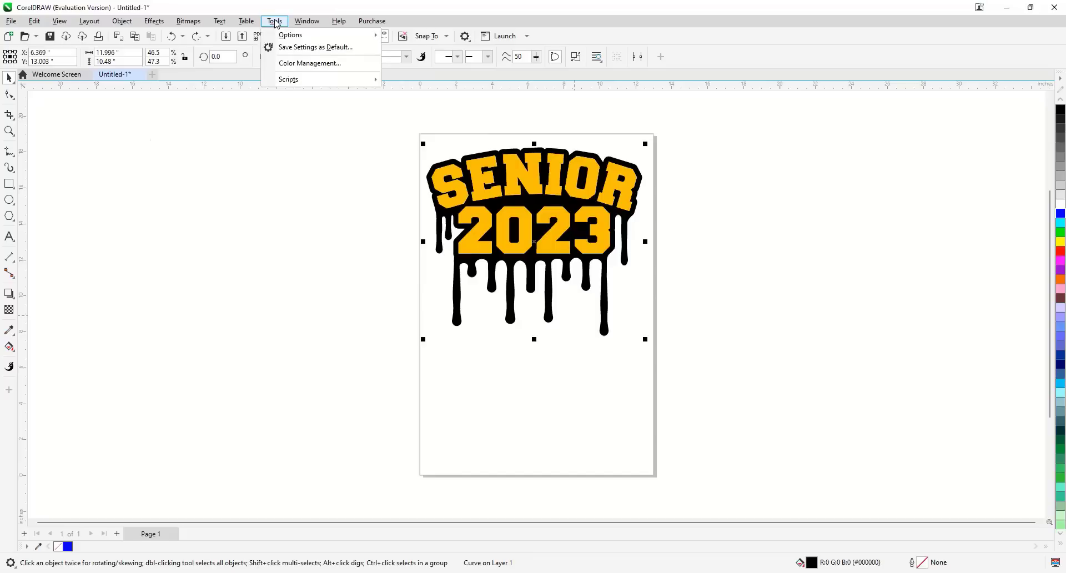
left_click(276, 22)
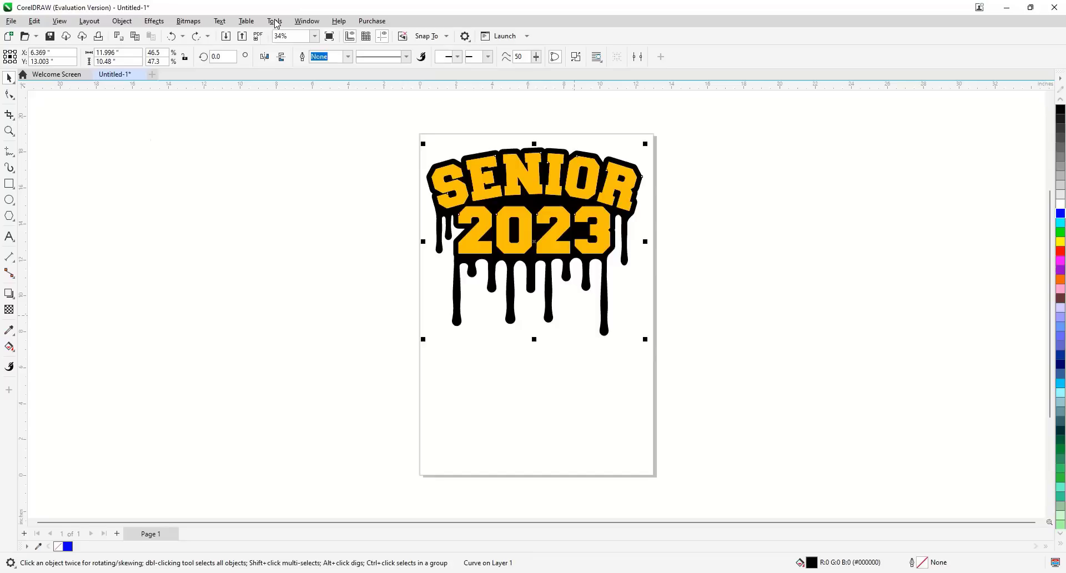
left_click(276, 22)
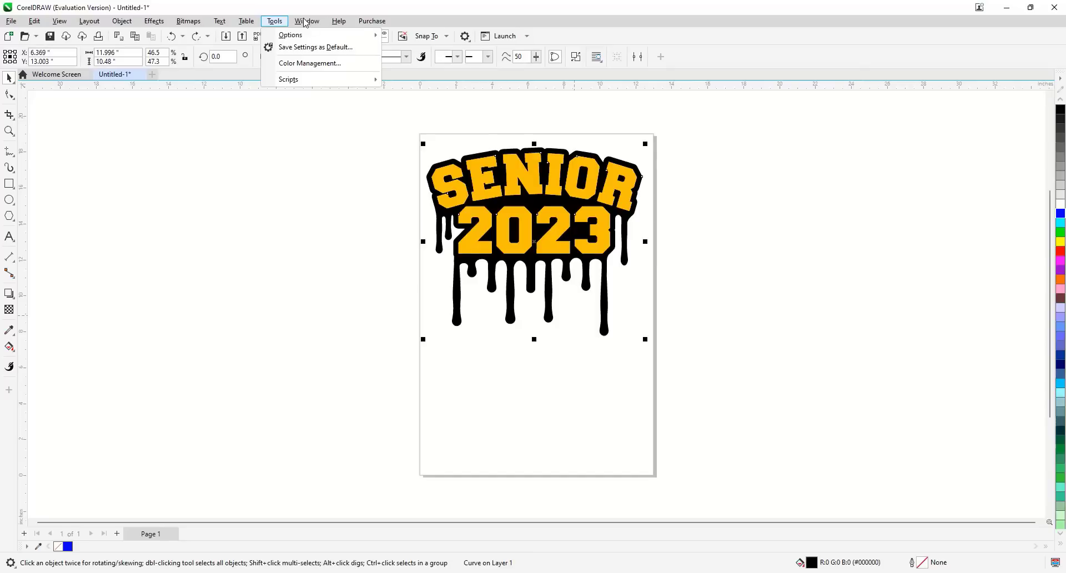
key("Escape")
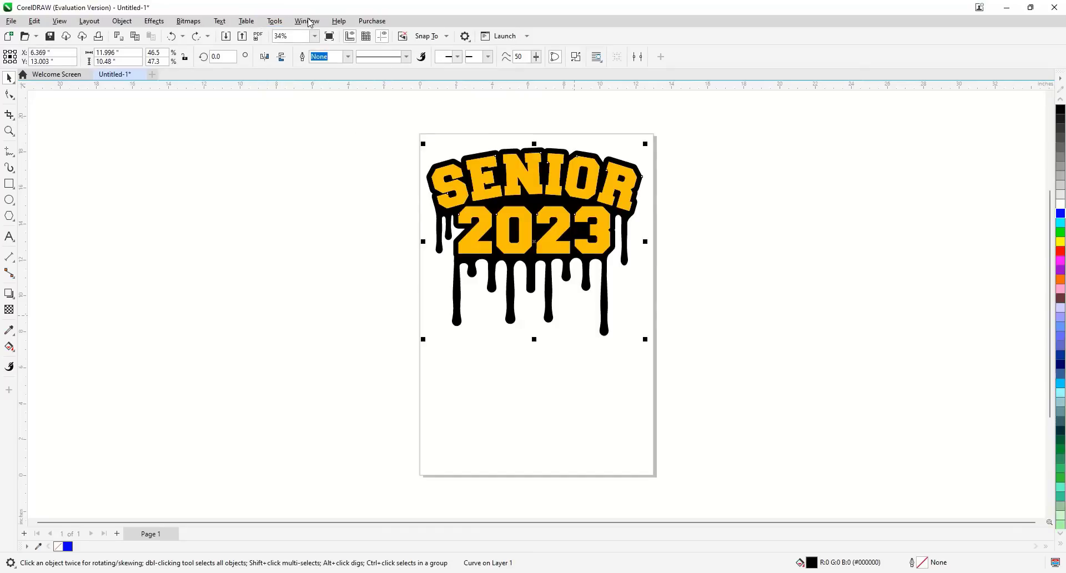
Examine the available workspaces, toolbars, window and help commands, and the table and bitmap commands.
left_click(310, 23)
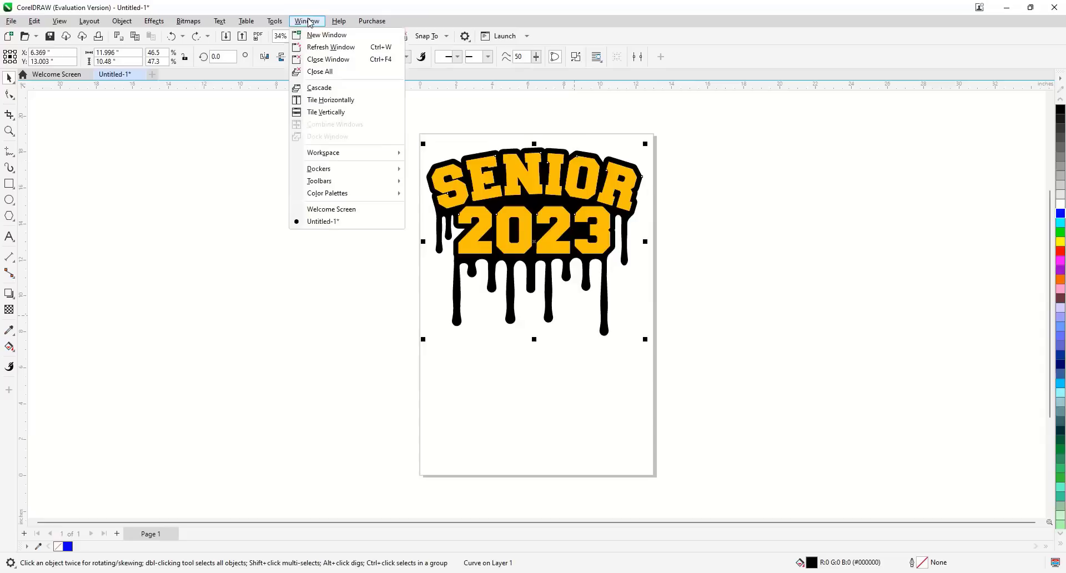
left_click(310, 23)
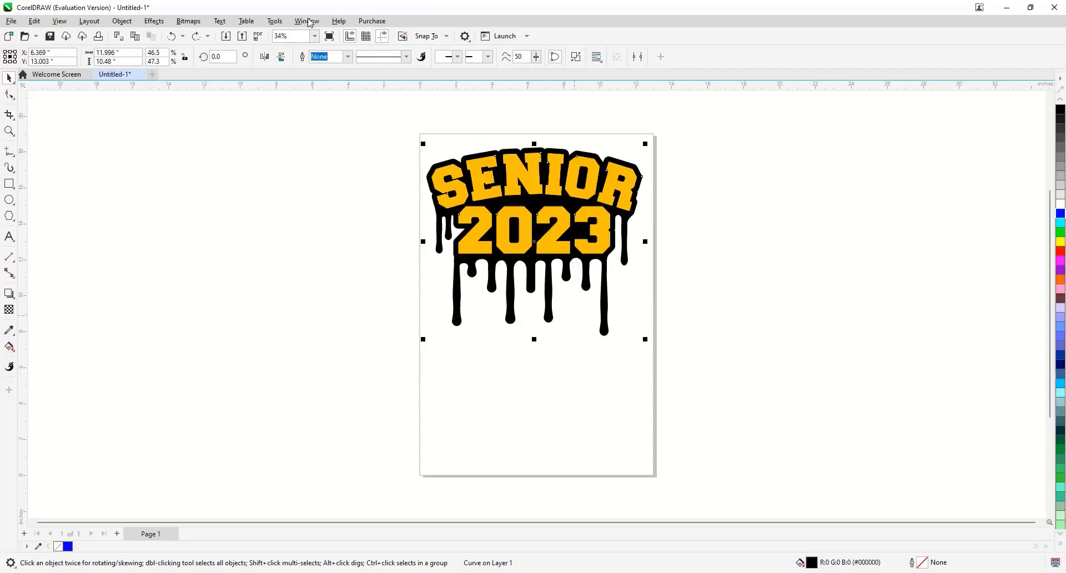
left_click(310, 22)
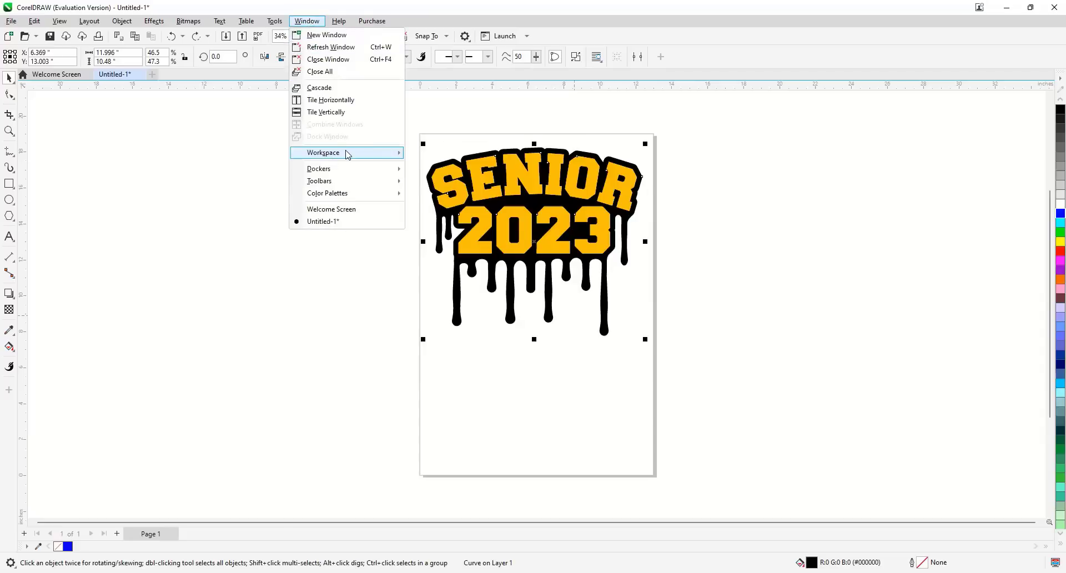
mouse_move(348, 155)
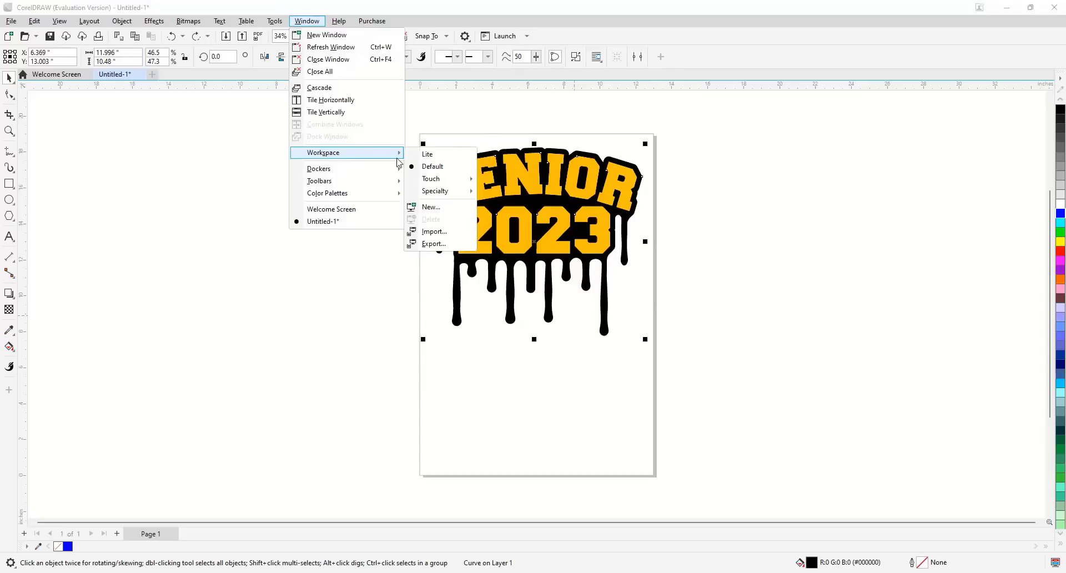
mouse_move(446, 197)
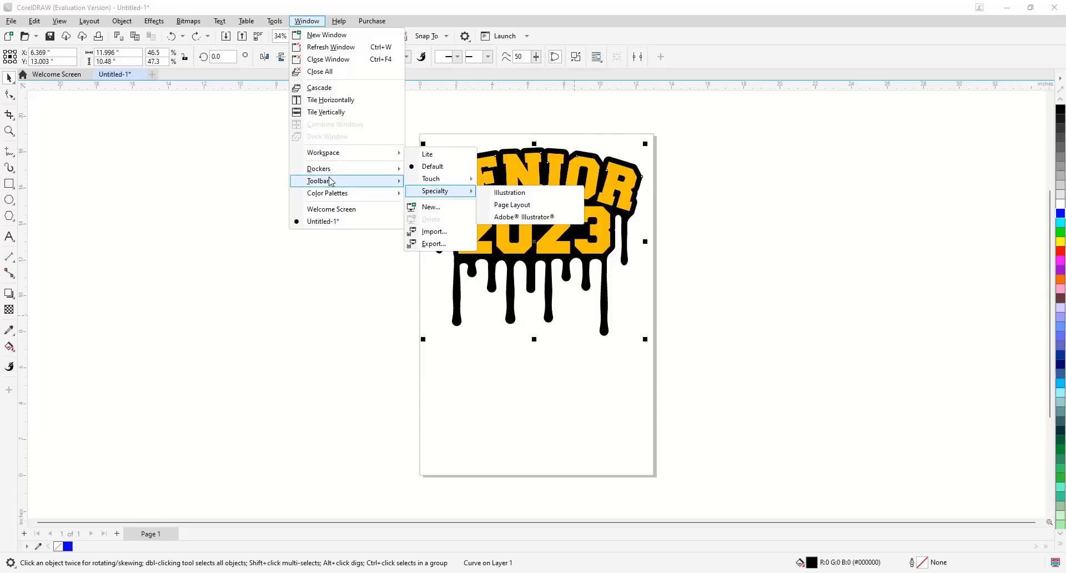
mouse_move(331, 182)
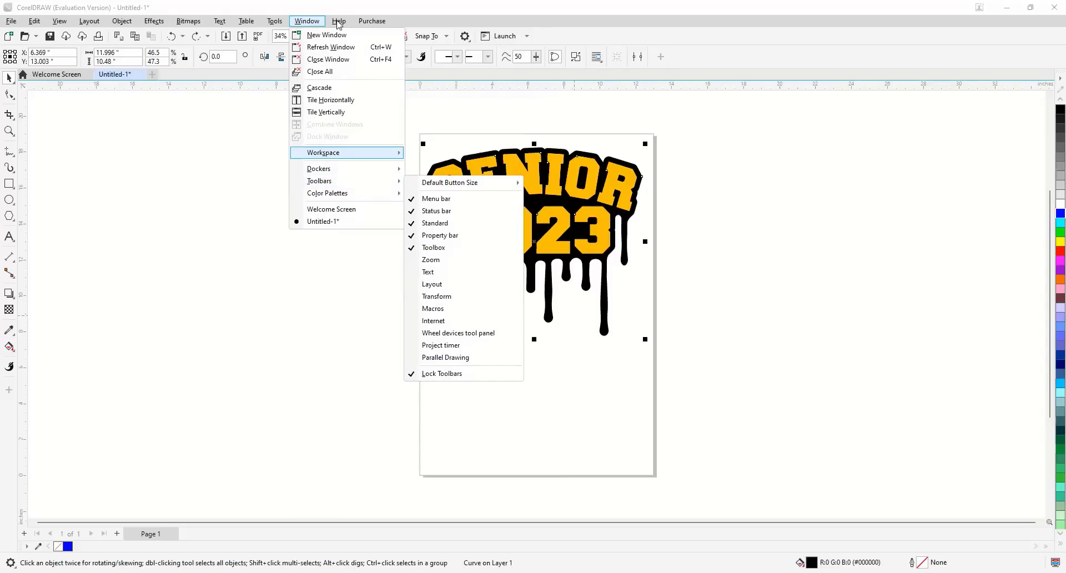
key("Escape")
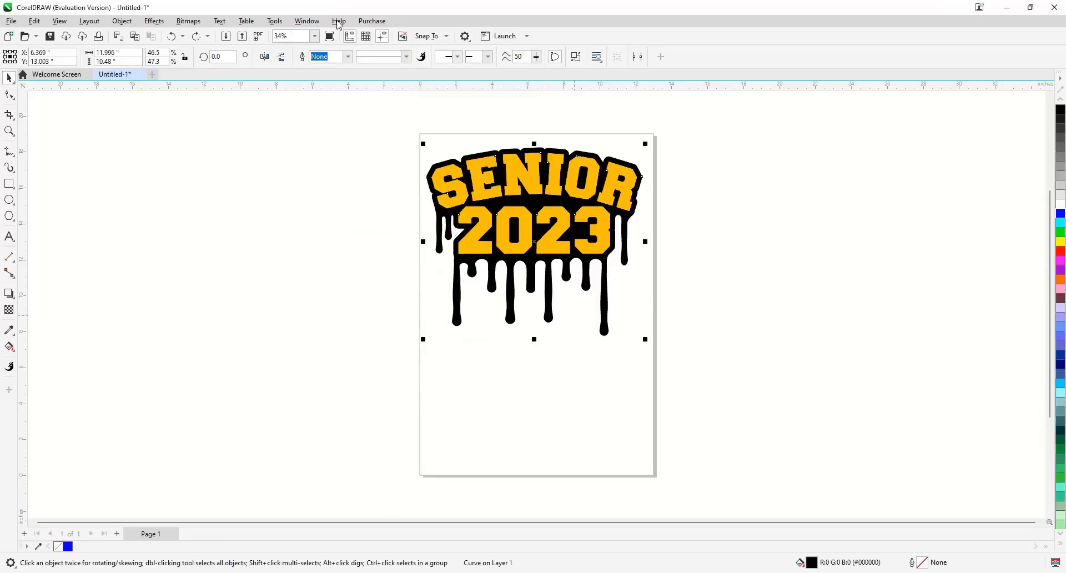
left_click(339, 22)
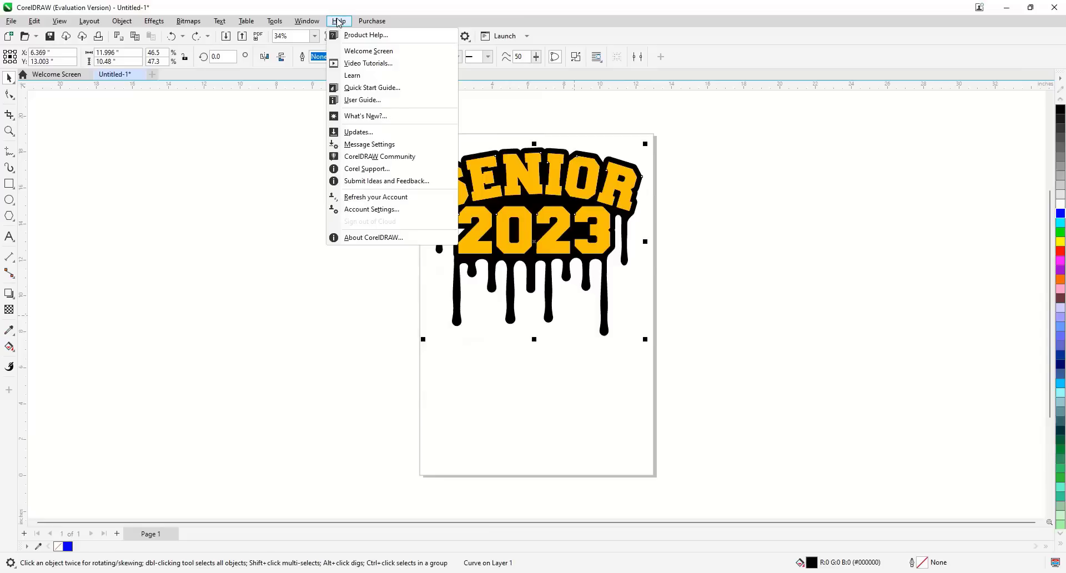
left_click(306, 24)
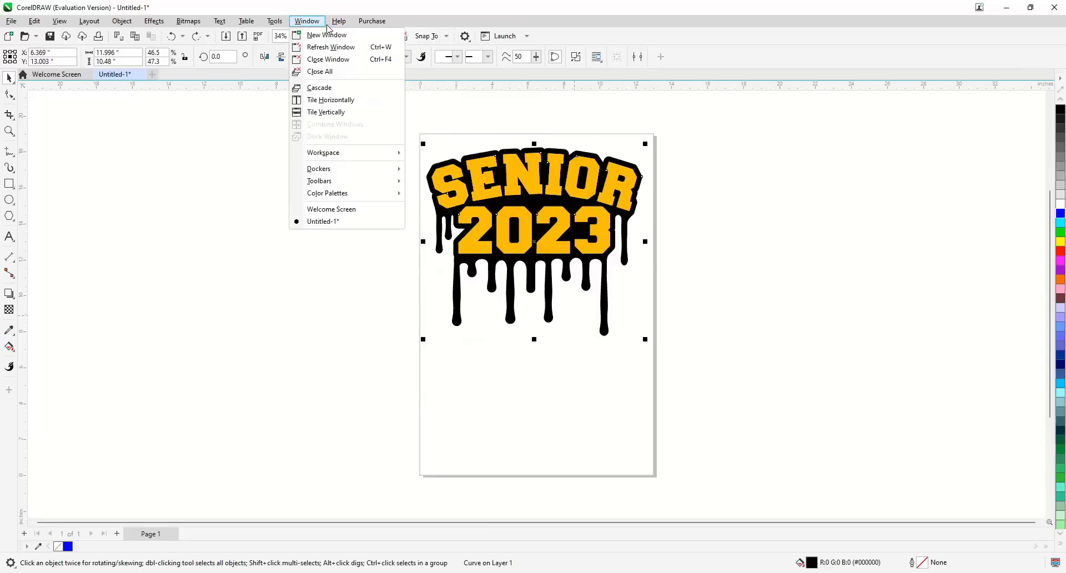
mouse_move(333, 26)
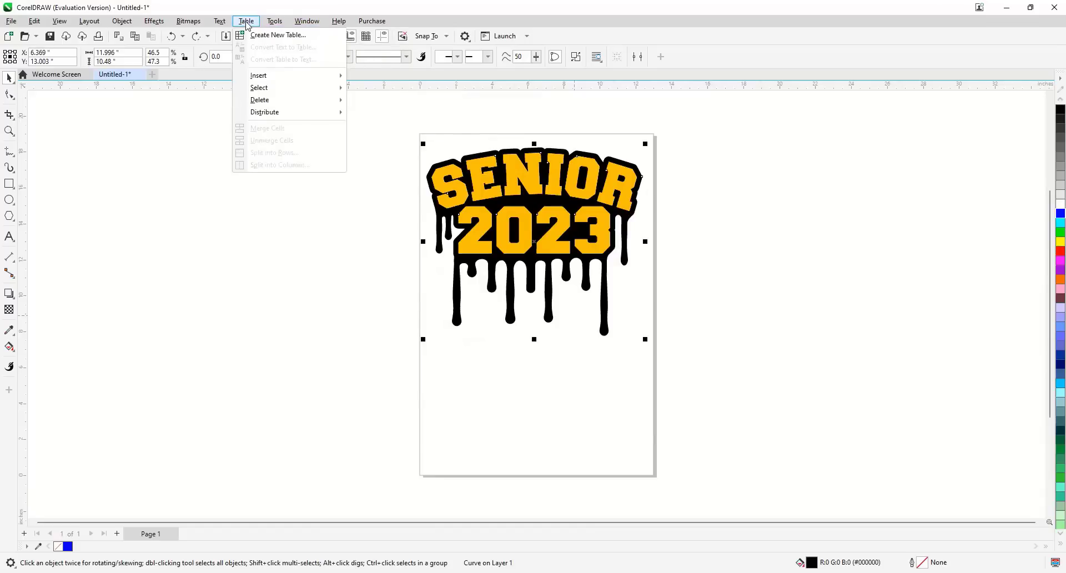
left_click(194, 22)
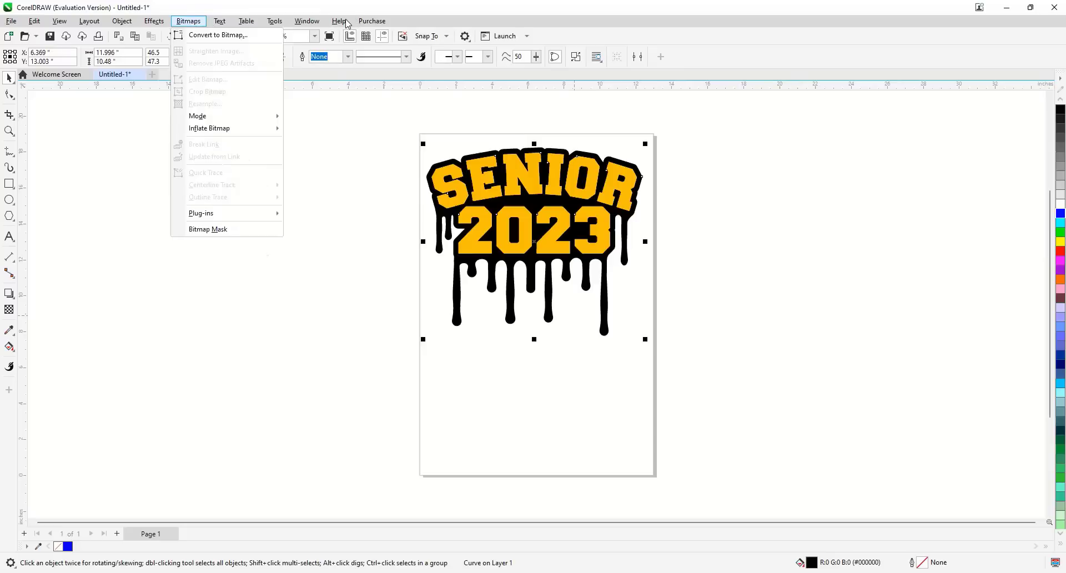
key("Escape")
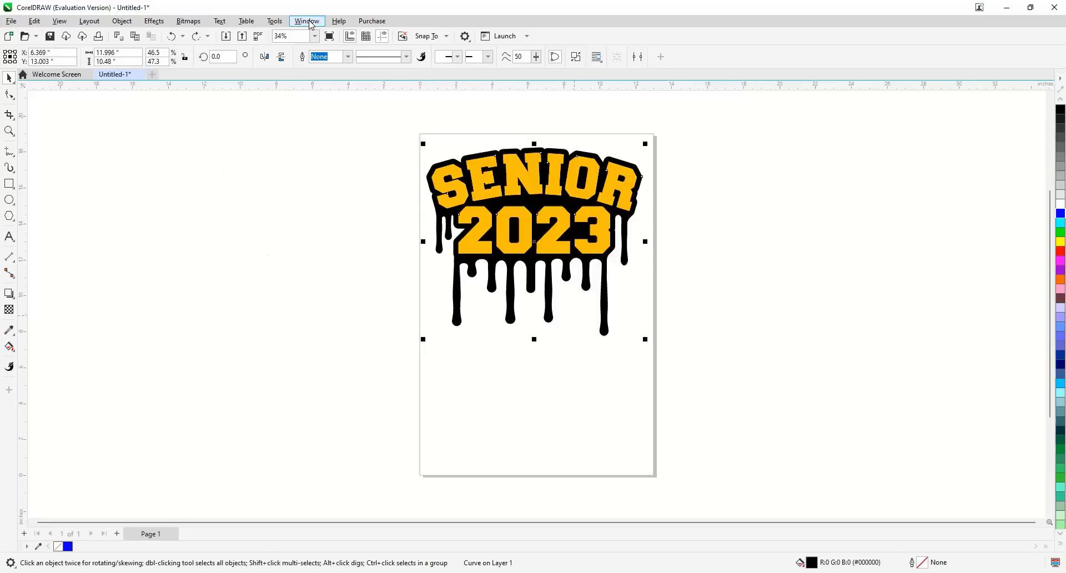
Display the Macros toolbar to look at its commands, and close it again.
left_click(312, 25)
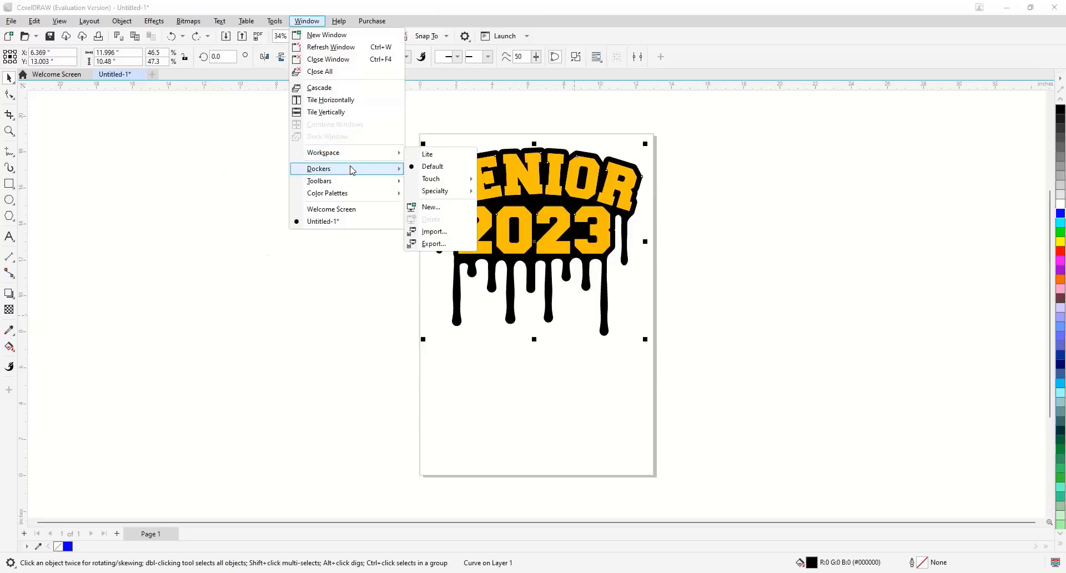
mouse_move(350, 170)
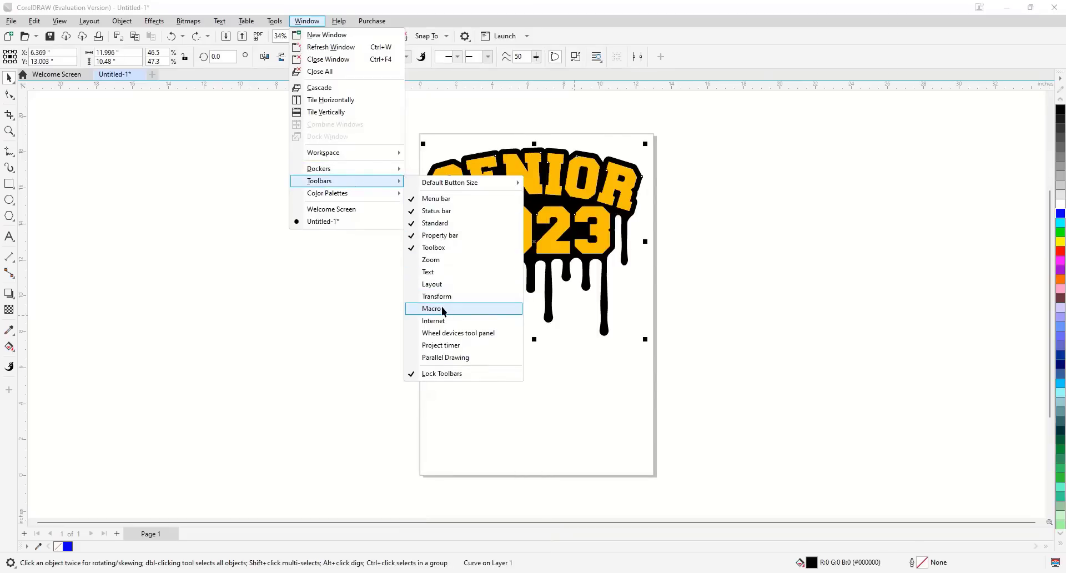
left_click(443, 308)
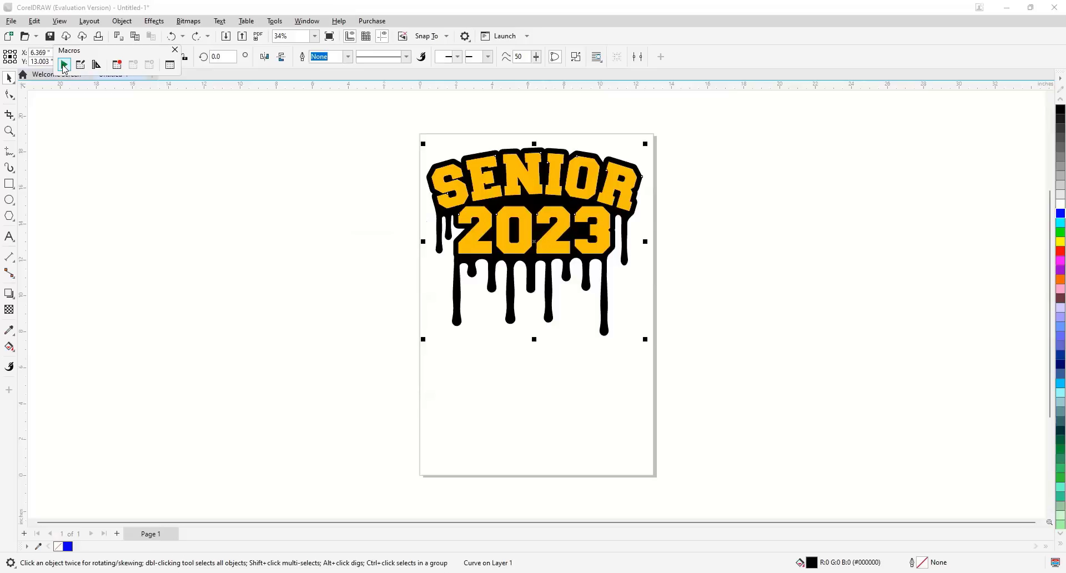
left_click(175, 50)
Look through the workspace options, including the Touch workspace, and close the options without applying a workspace.
left_click(272, 23)
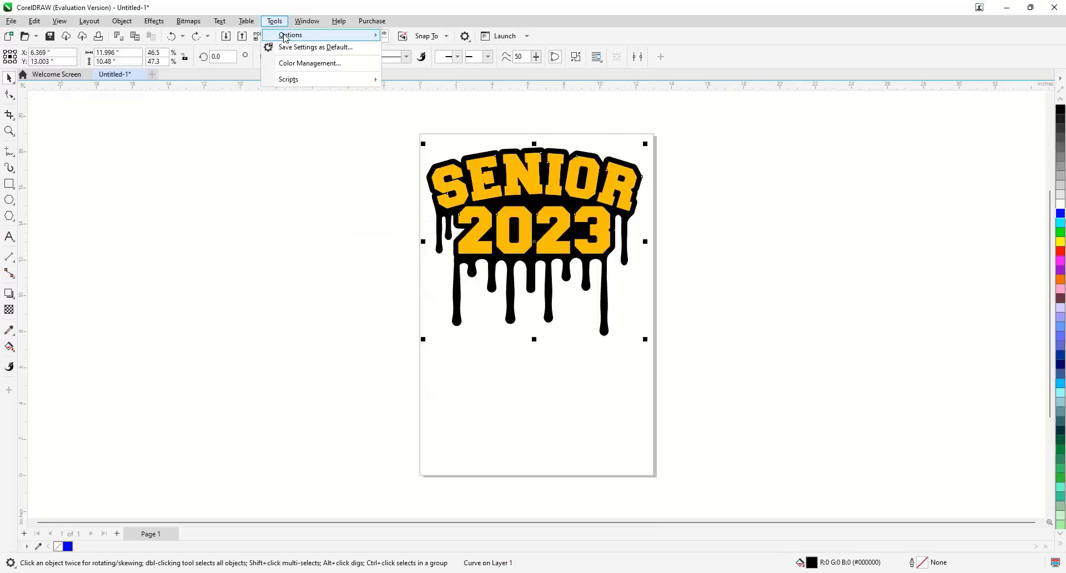
left_click(288, 37)
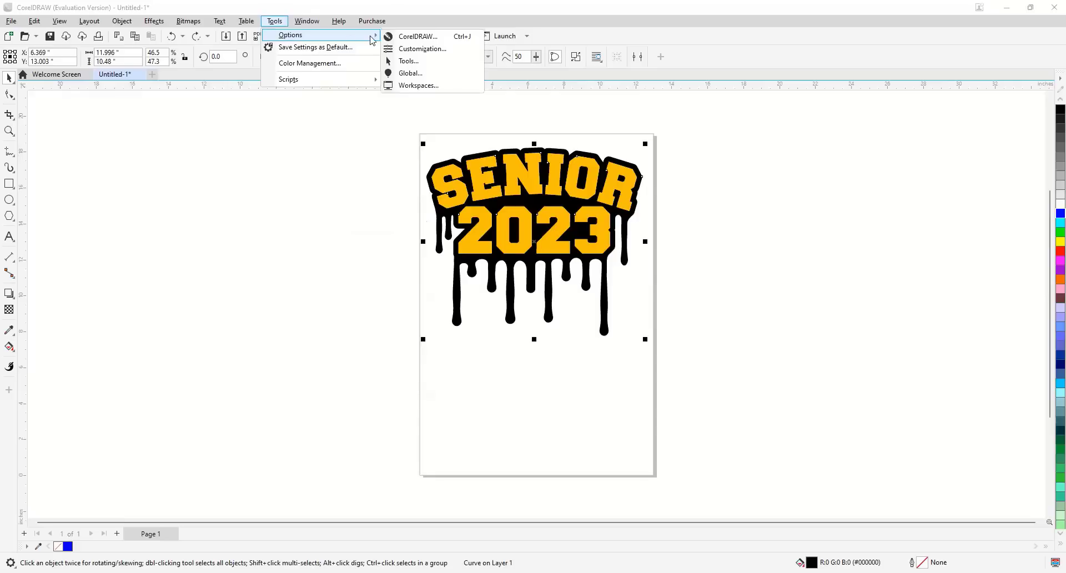
left_click(413, 85)
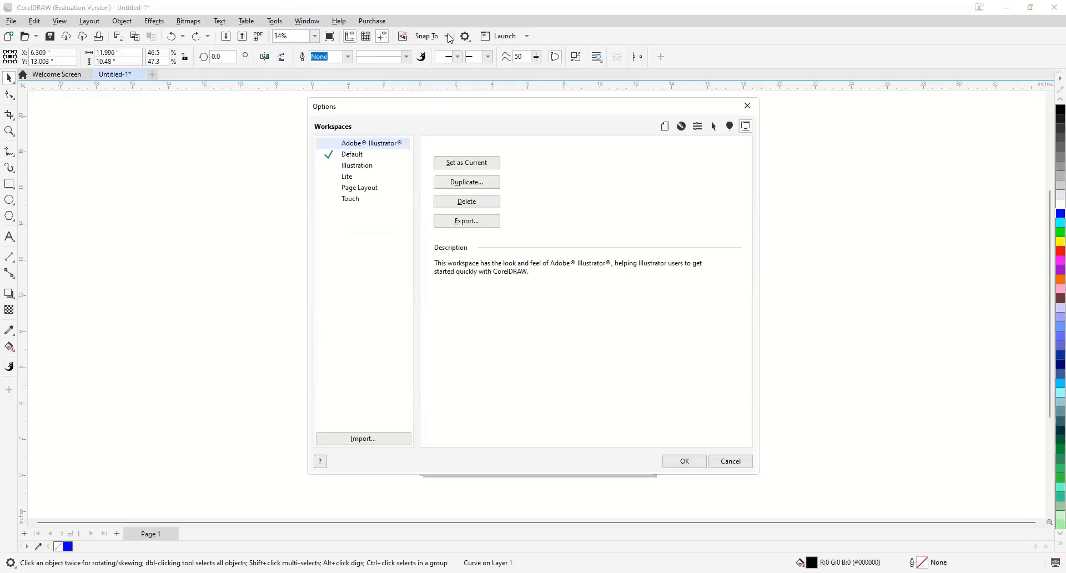
left_click(351, 199)
left_click(747, 107)
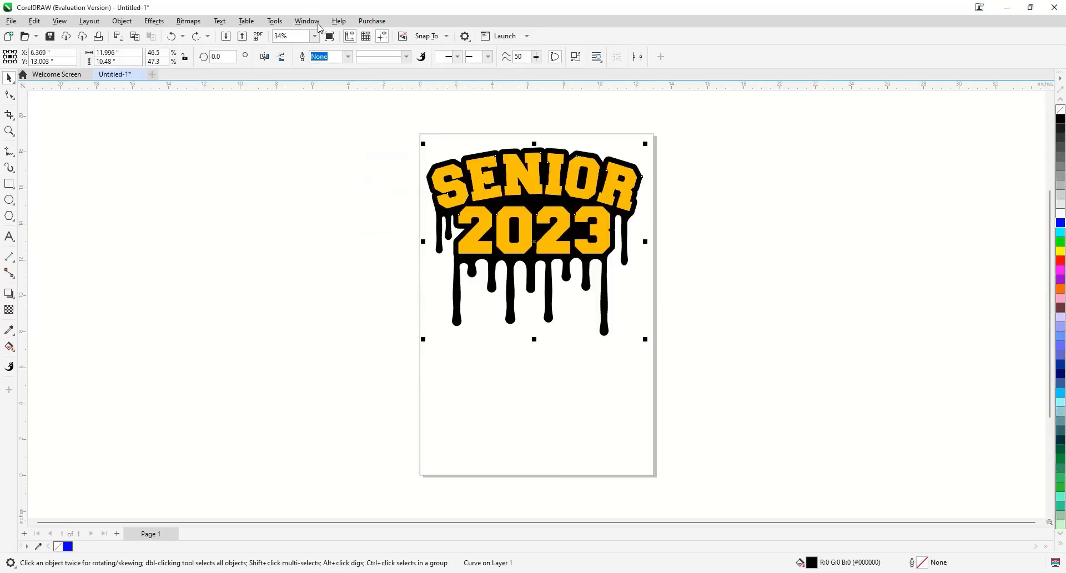
Check the tools, window and help commands for an equivalent of the macro manager.
left_click(273, 22)
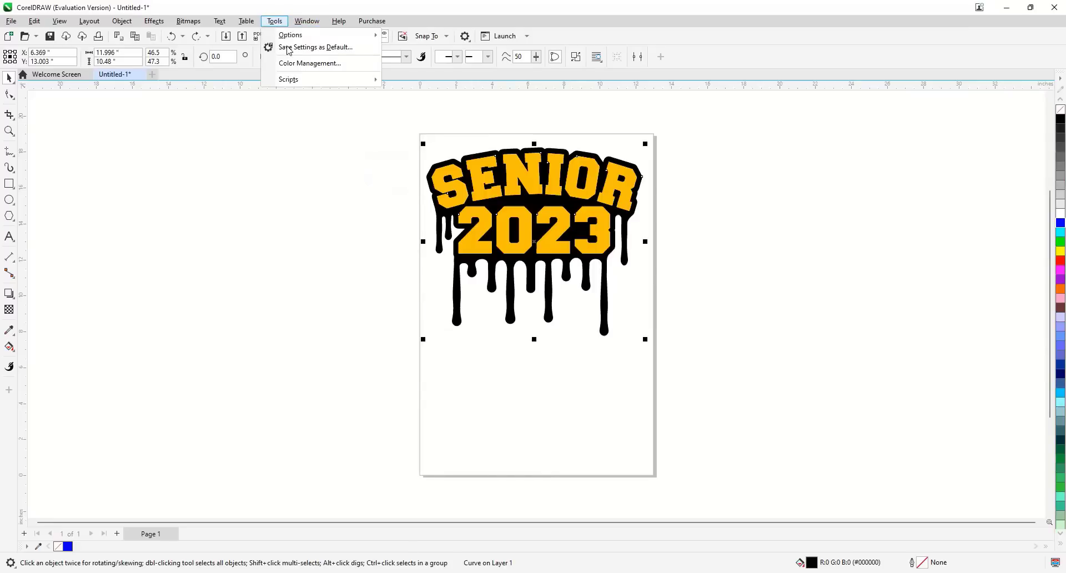
key("Right")
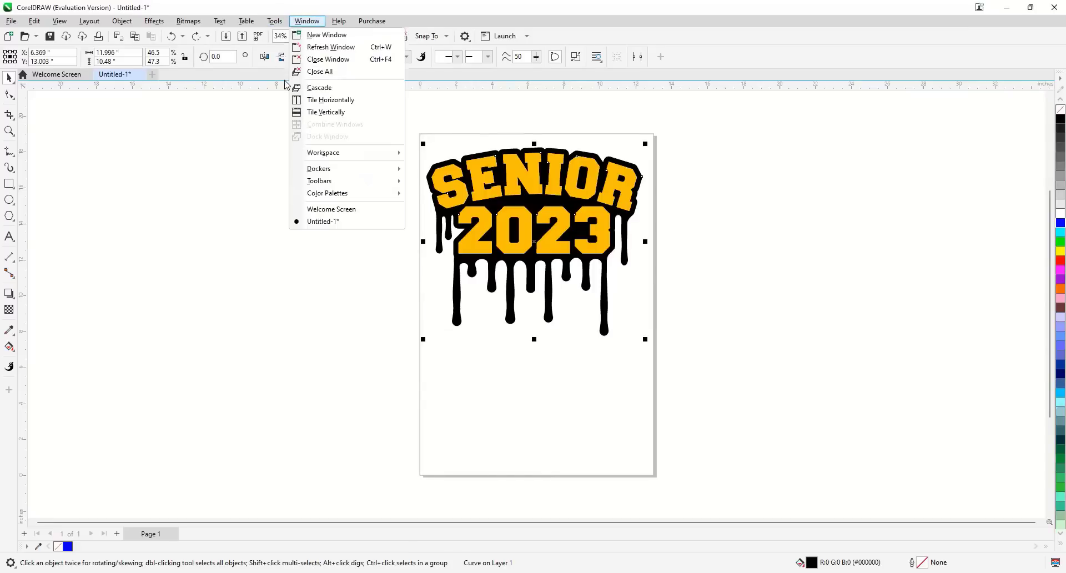
left_click(274, 22)
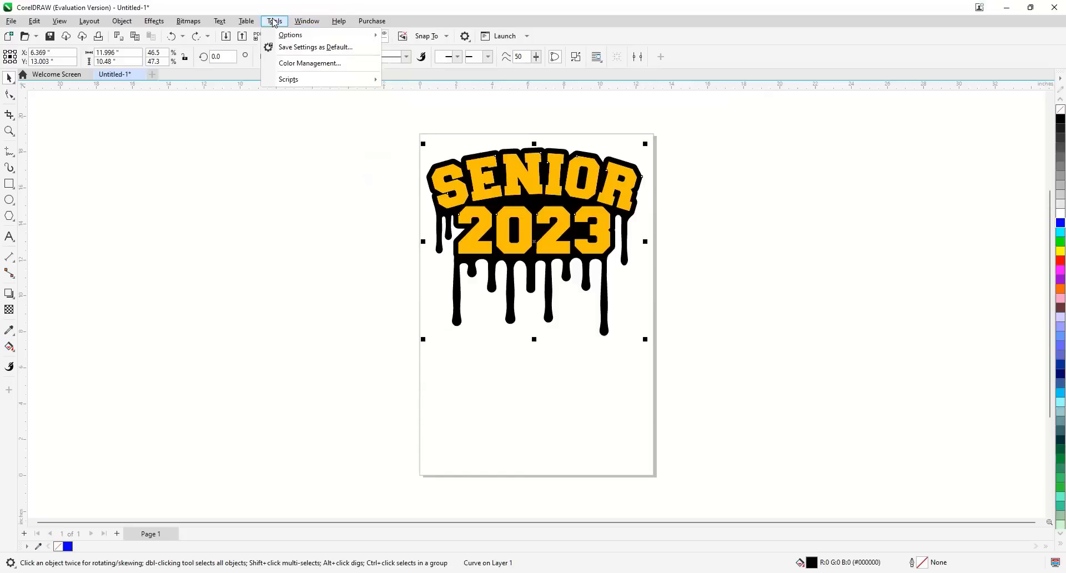
left_click(310, 22)
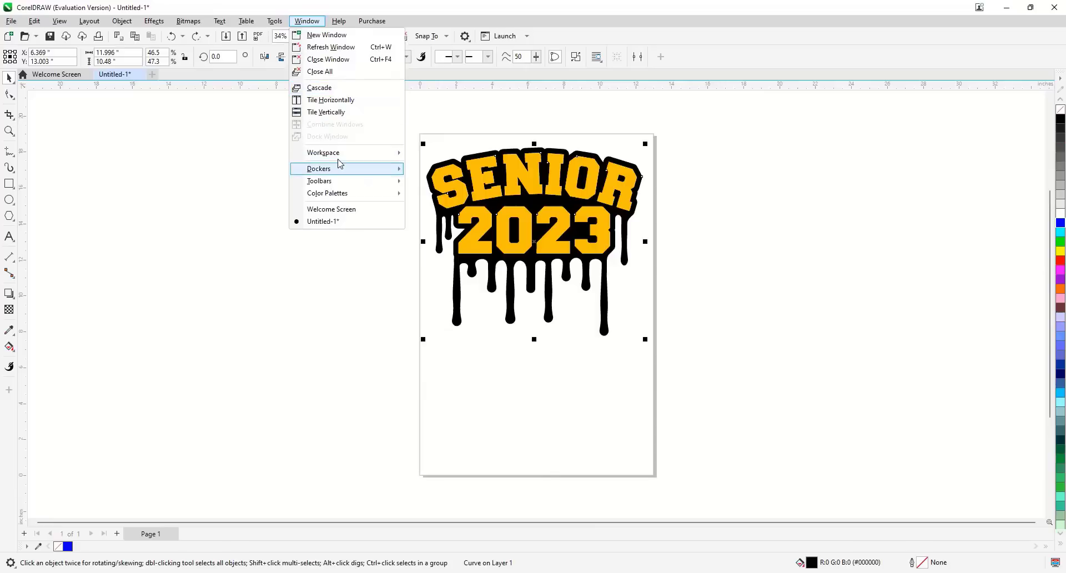
left_click(339, 22)
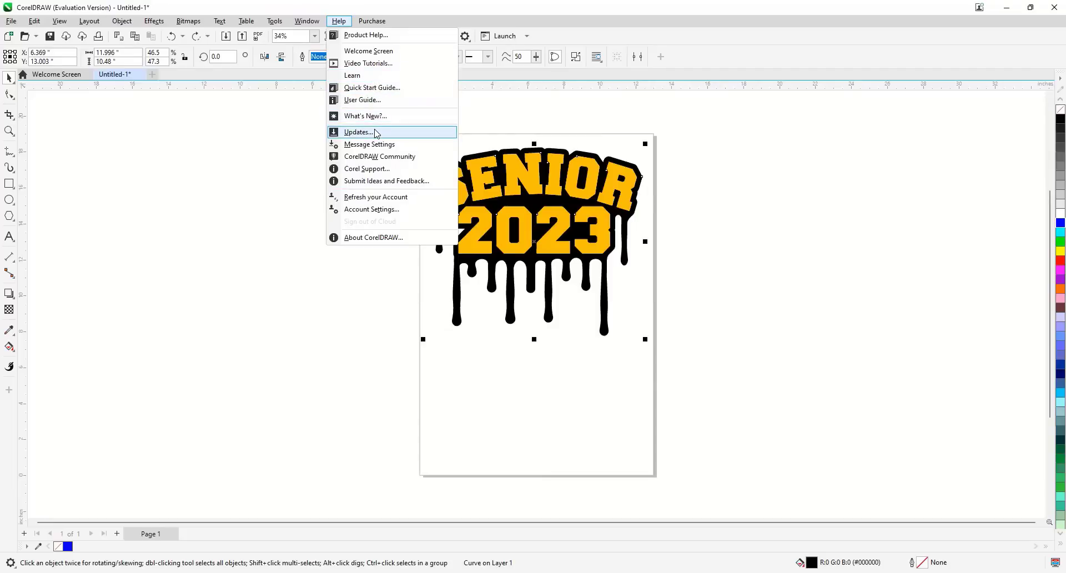
left_click(368, 22)
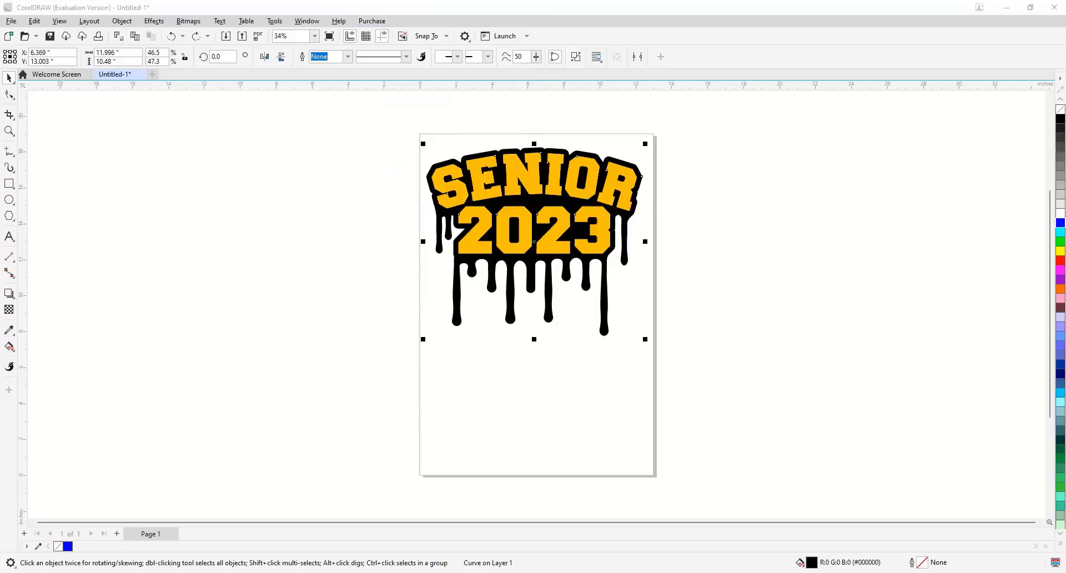
Switch to CorelDRAW X7, open the Macro Manager and close the TRW Design Wizard window covering it.
left_click(571, 71)
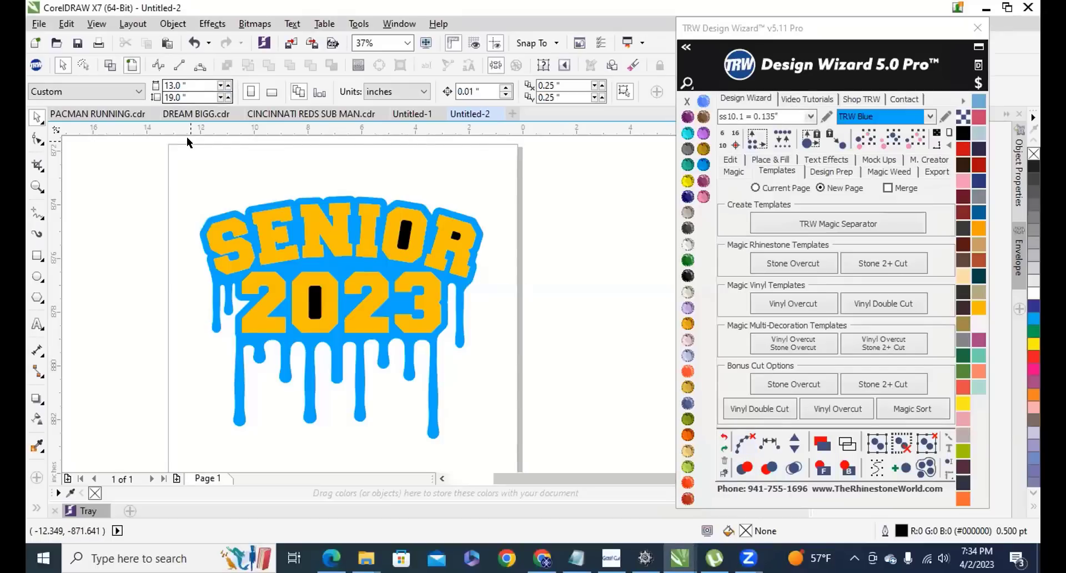
left_click(390, 23)
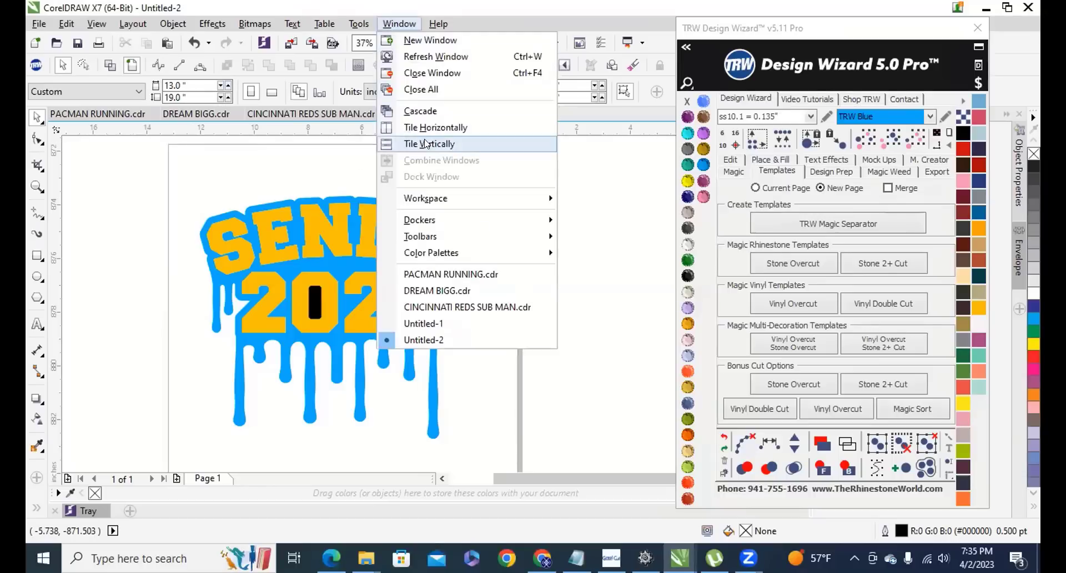
mouse_move(426, 200)
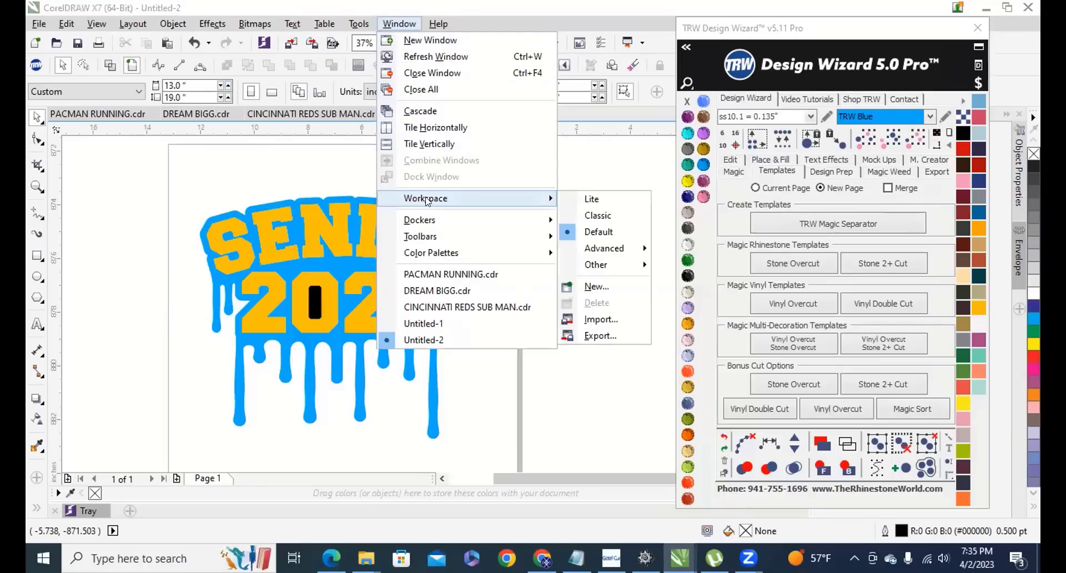
mouse_move(427, 221)
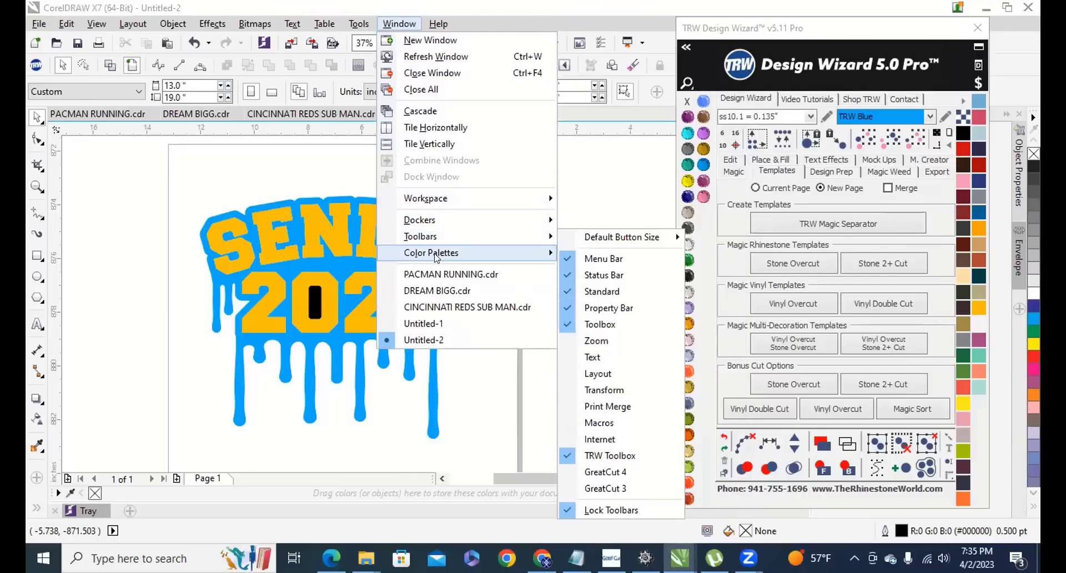
mouse_move(359, 25)
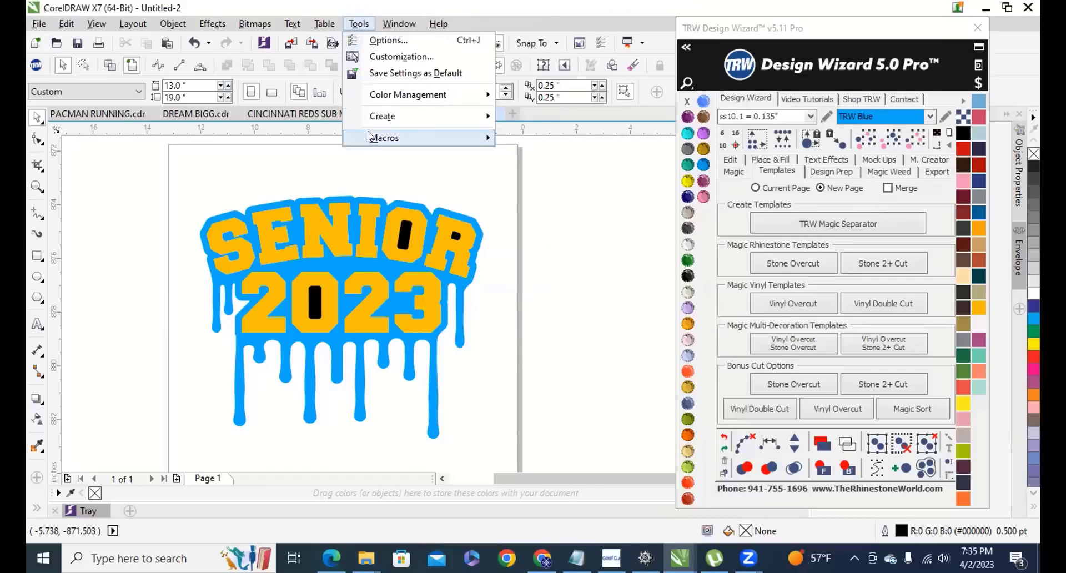
mouse_move(377, 140)
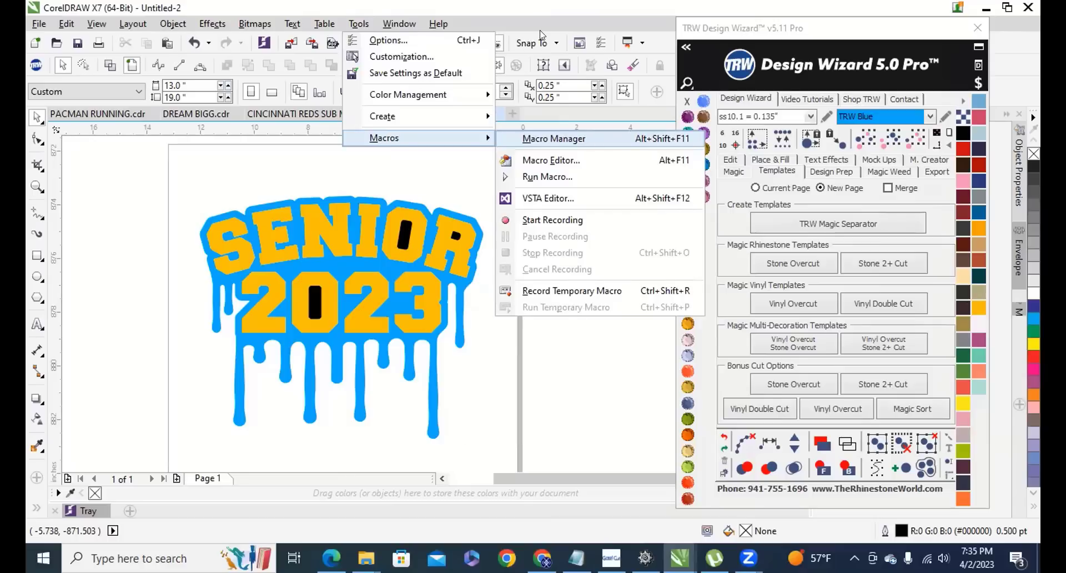
left_click(553, 138)
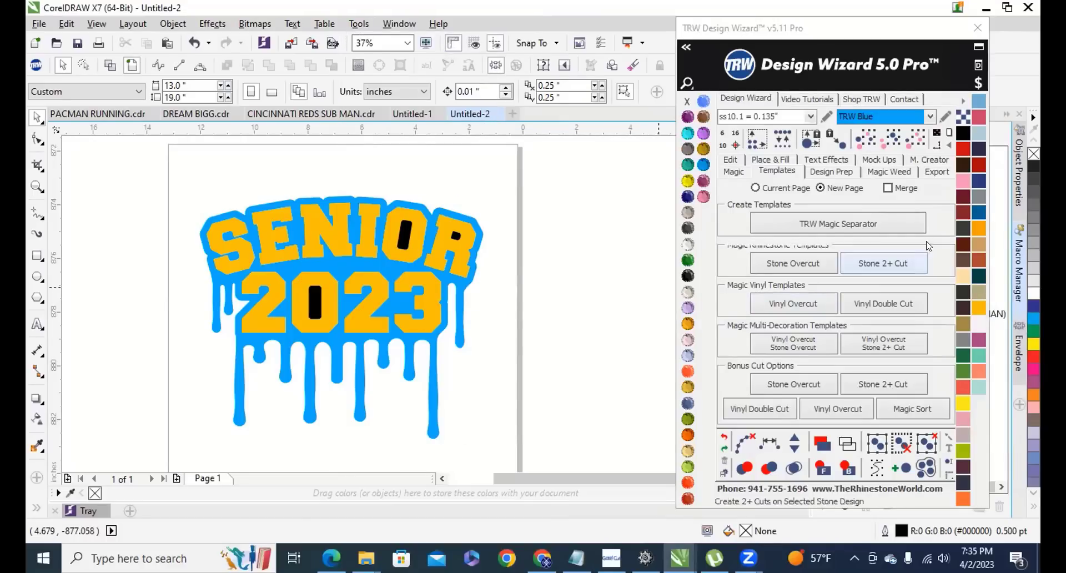
left_click(976, 29)
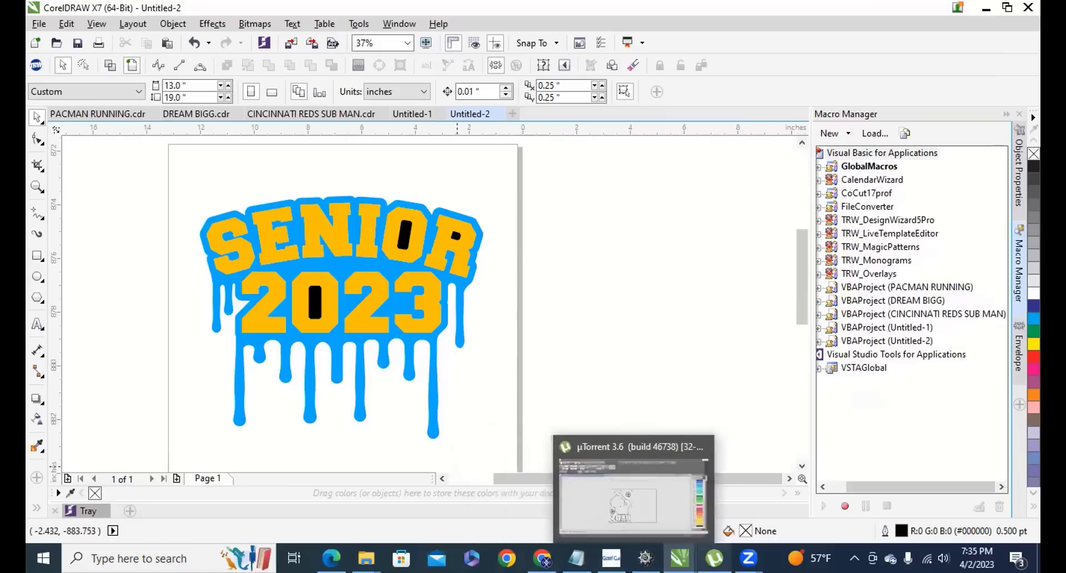
mouse_move(749, 558)
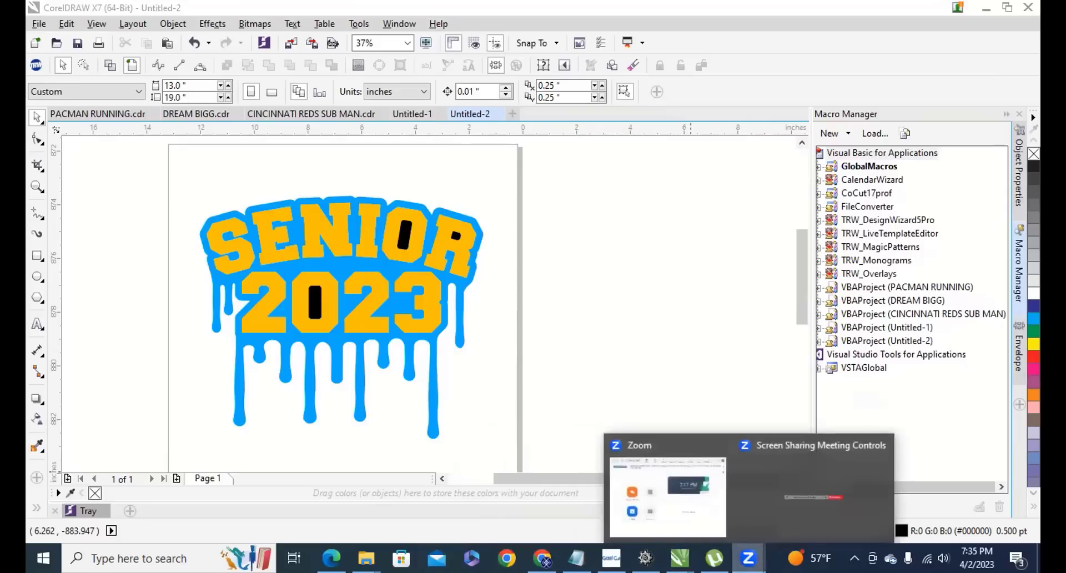
left_click(762, 464)
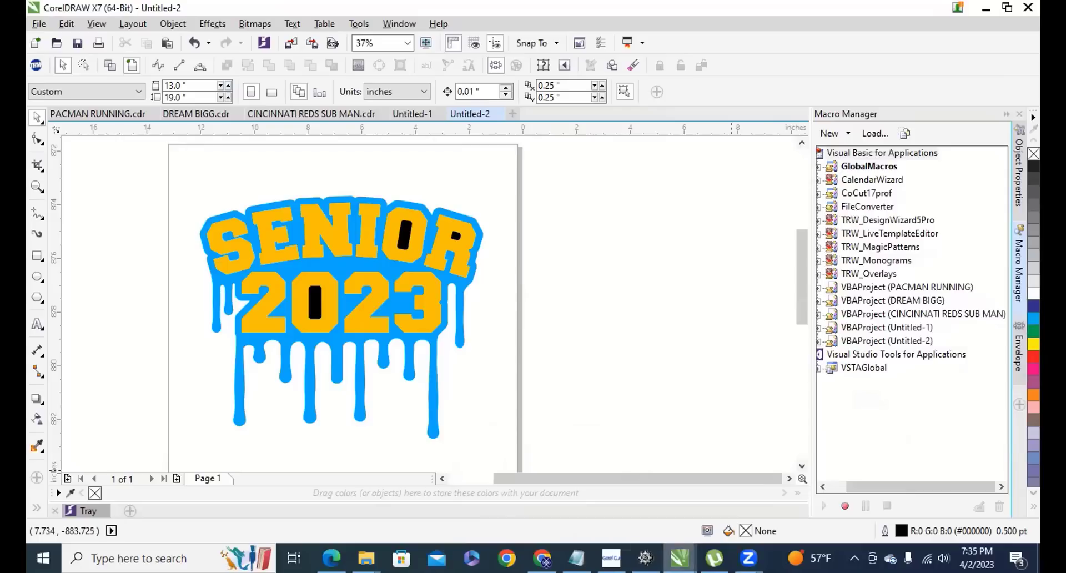
mouse_move(680, 557)
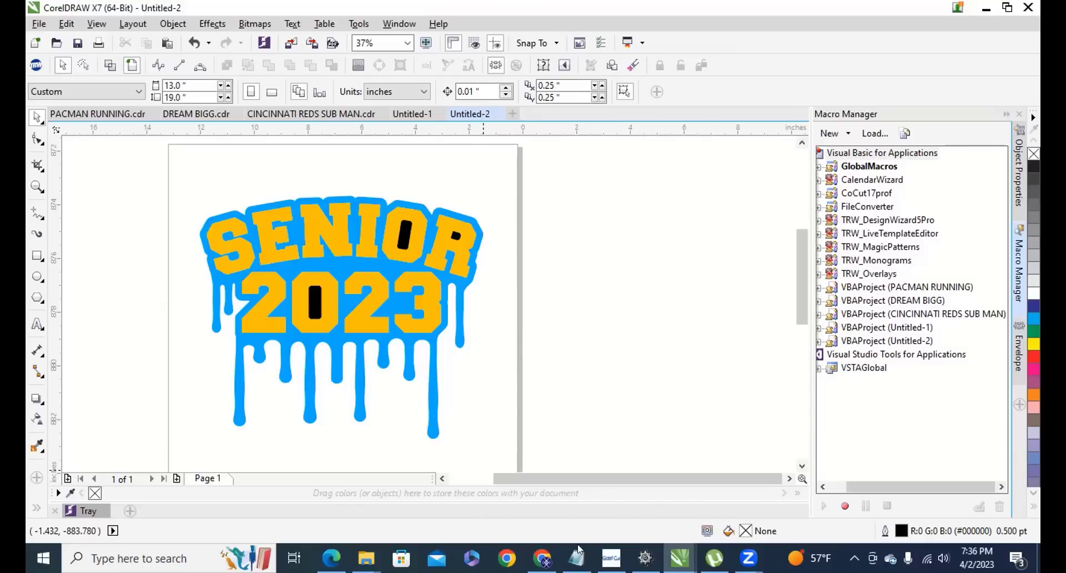
left_click(748, 558)
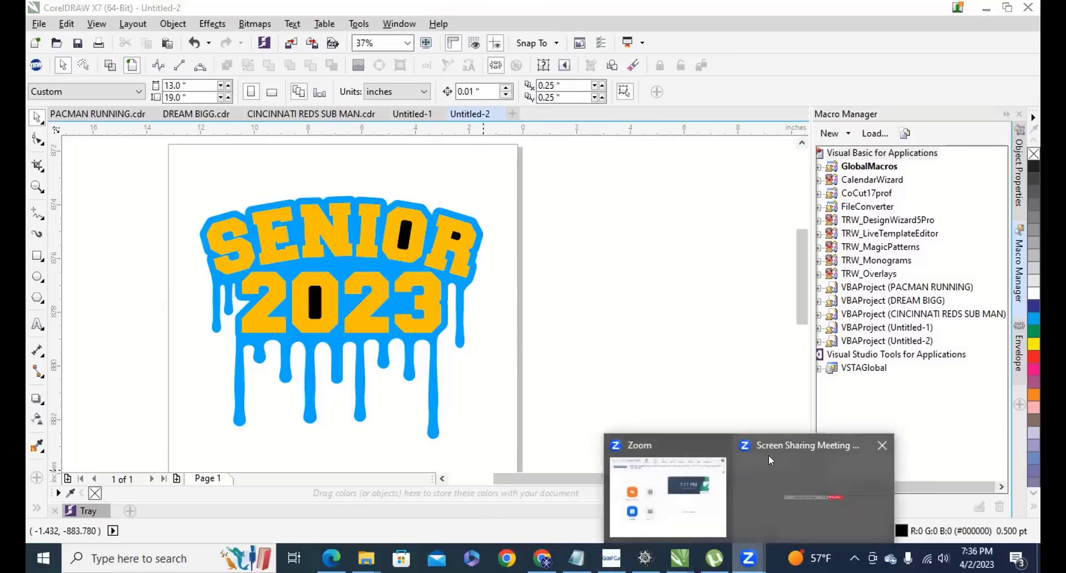
left_click(769, 456)
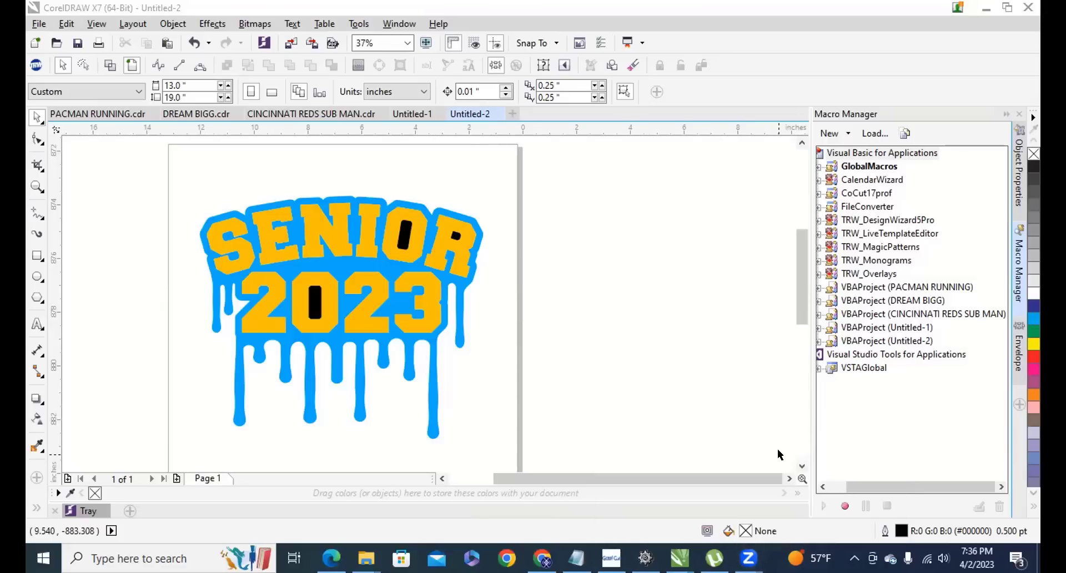
mouse_move(748, 558)
left_click(556, 307)
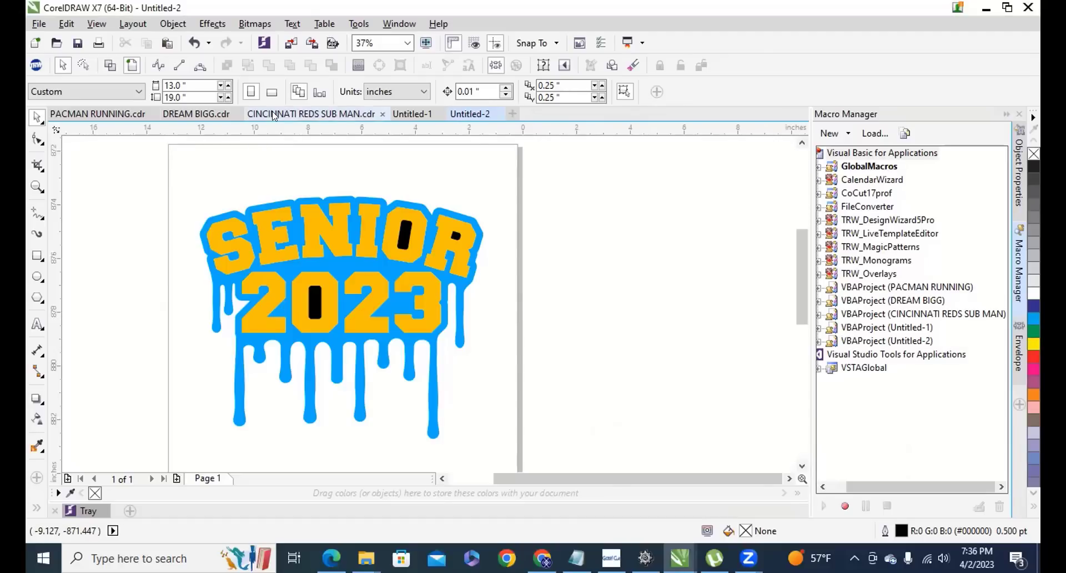
scroll(377, 211, "down", 1)
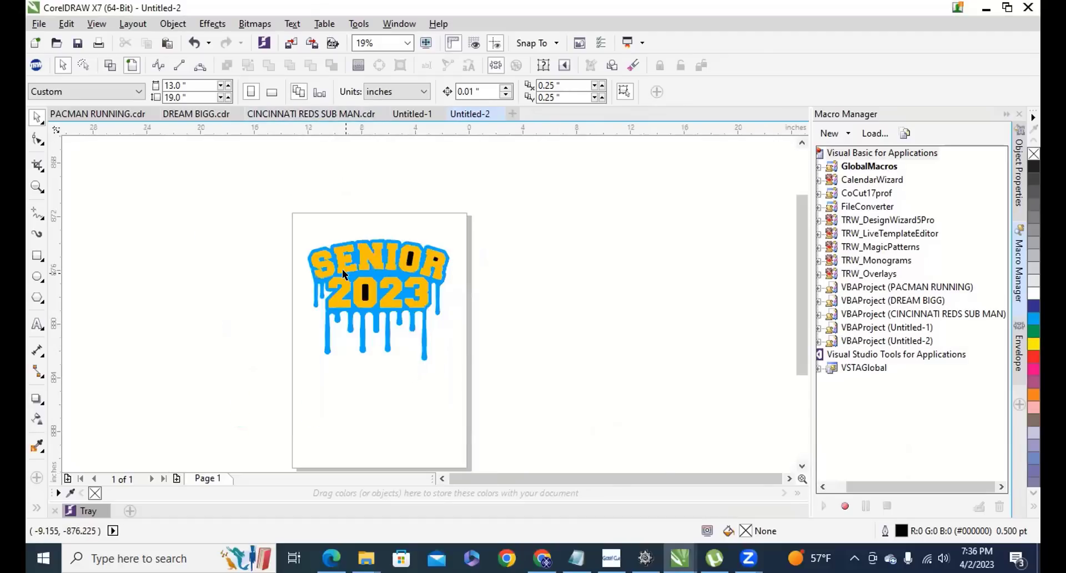
scroll(369, 239, "up", 3)
scroll(361, 266, "down", 2)
scroll(343, 251, "up", 1)
scroll(343, 251, "down", 2)
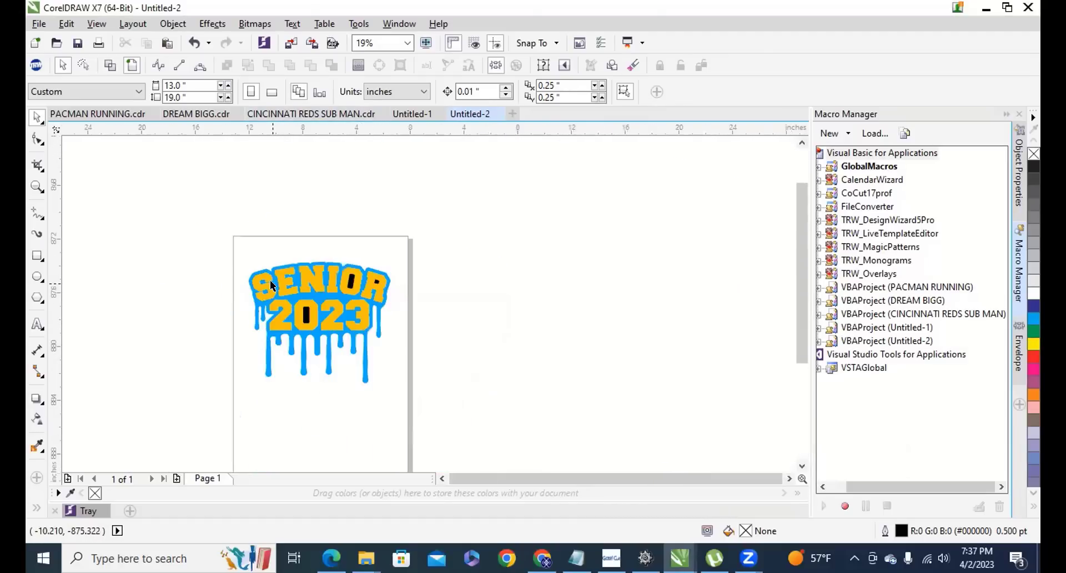
scroll(311, 283, "up", 2)
scroll(272, 311, "down", 1)
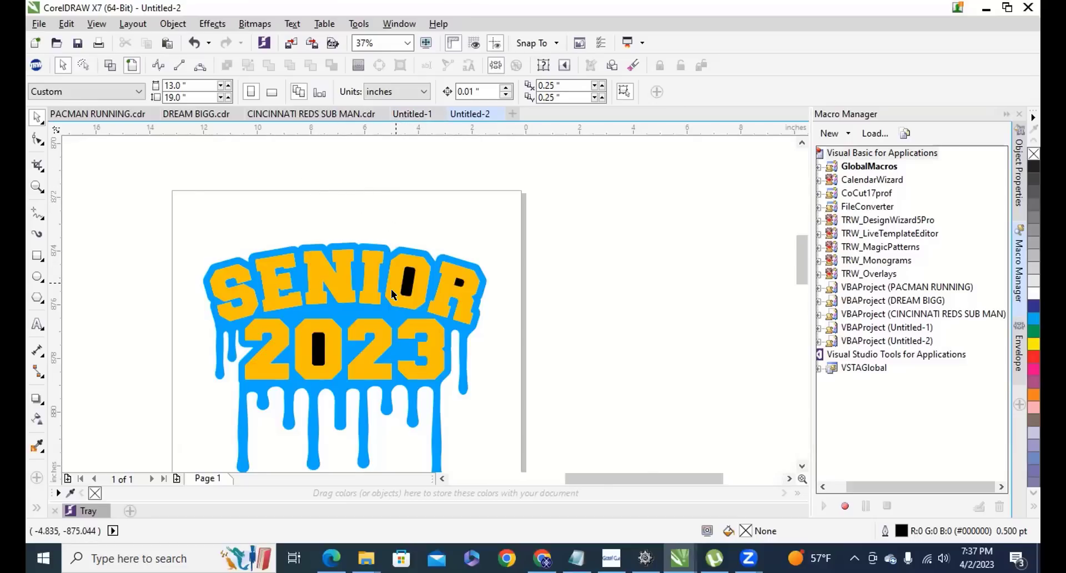
scroll(392, 295, "up", 3)
scroll(340, 249, "down", 3)
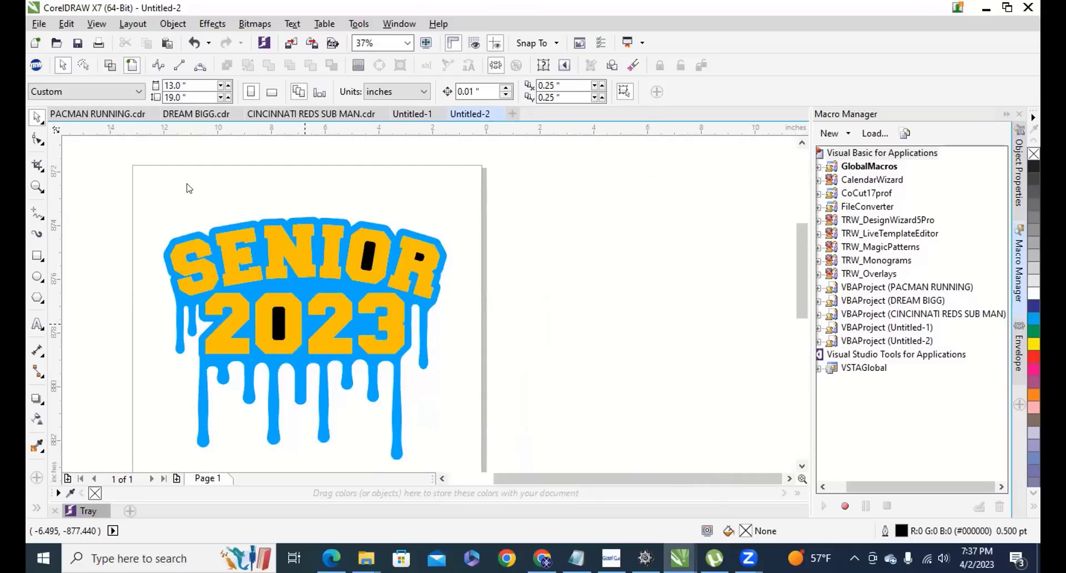
scroll(343, 422, "down", 2)
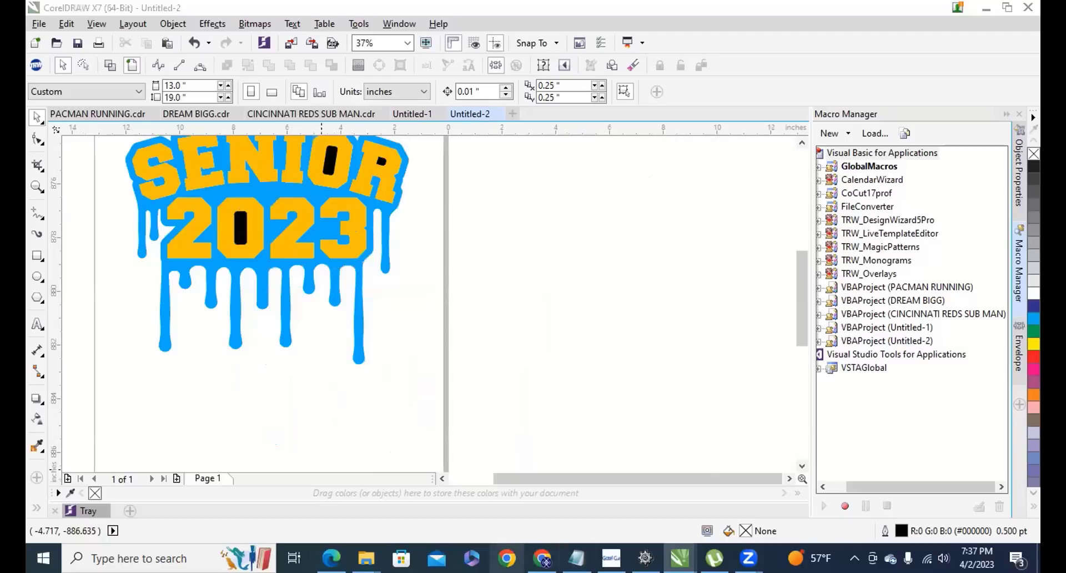
key("F3")
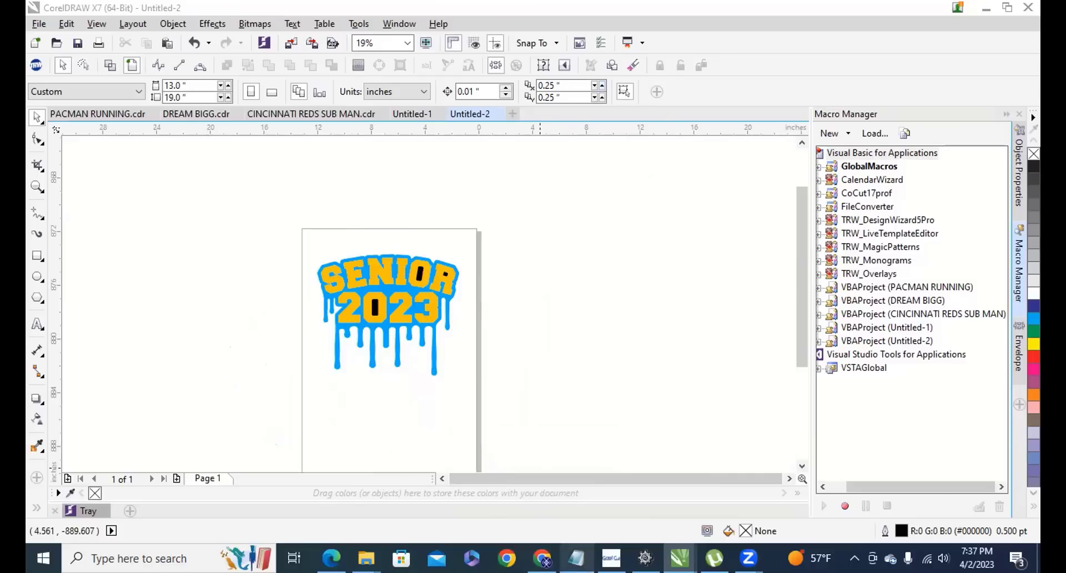
mouse_move(475, 534)
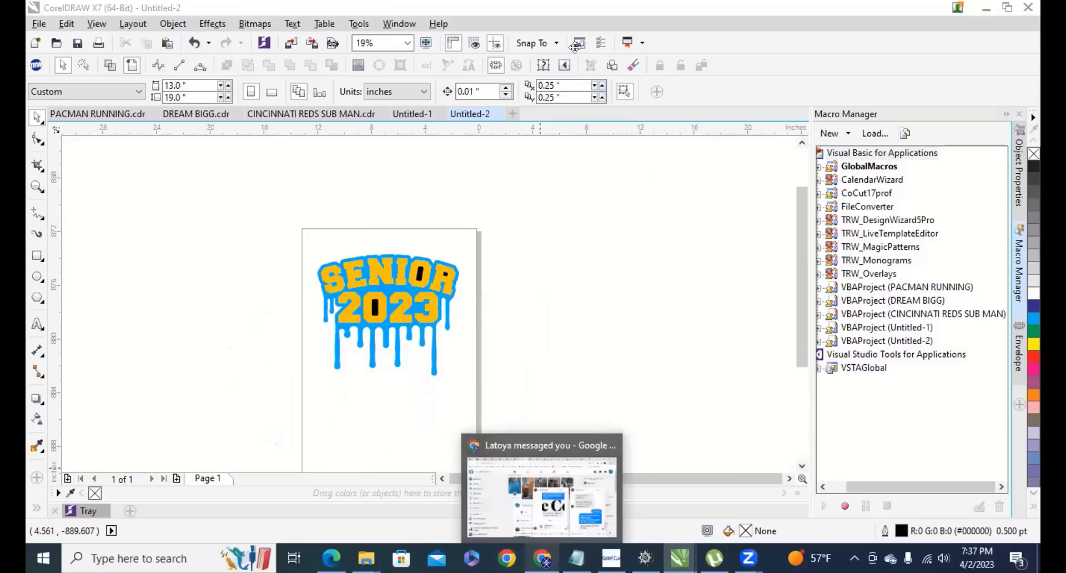
left_click(613, 310)
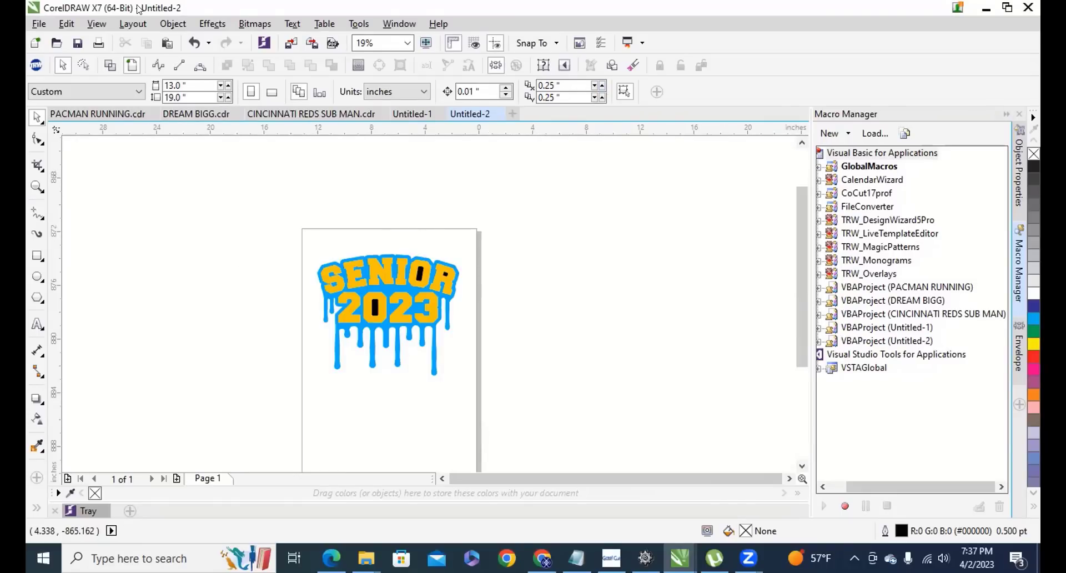
Look through the macro commands that CorelDRAW X7 offers, including the macro editor and recording commands.
left_click(355, 25)
mouse_move(380, 139)
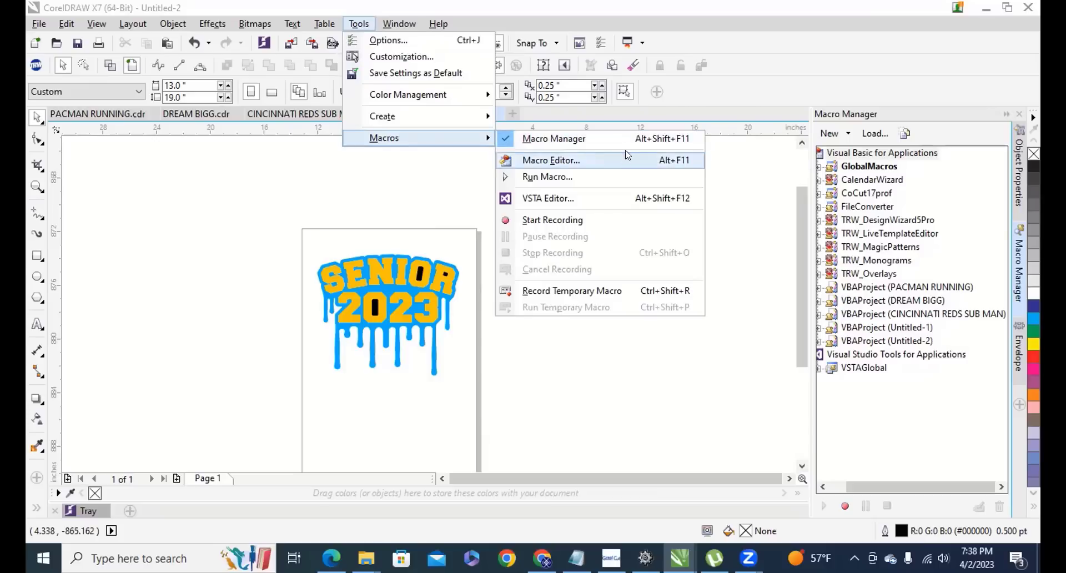
left_click(569, 342)
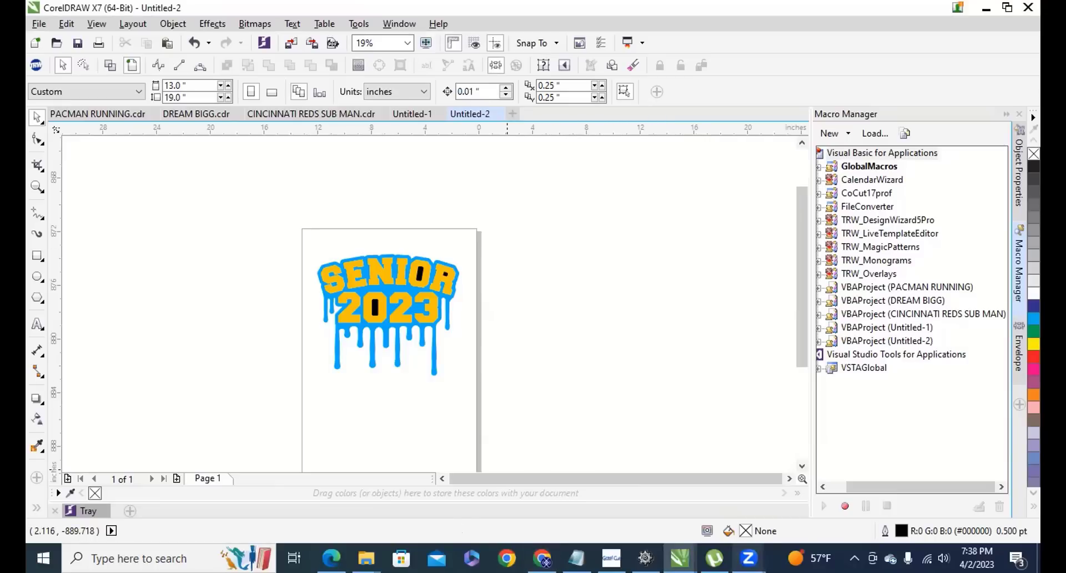
Return from the CorelDRAW X7 screen to the CorelDRAW evaluation version and maximize its window.
mouse_move(754, 552)
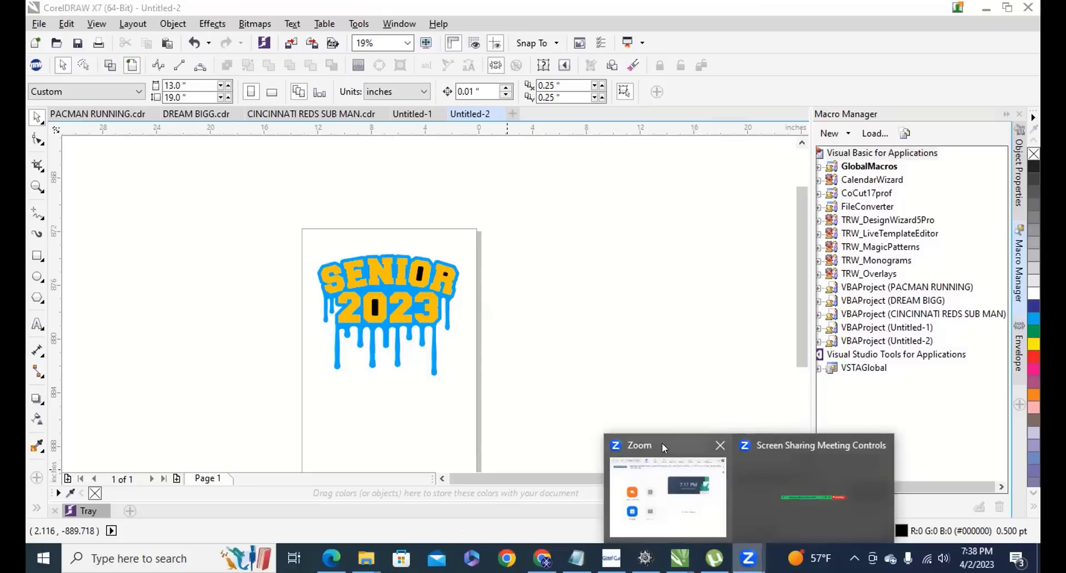
left_click(795, 445)
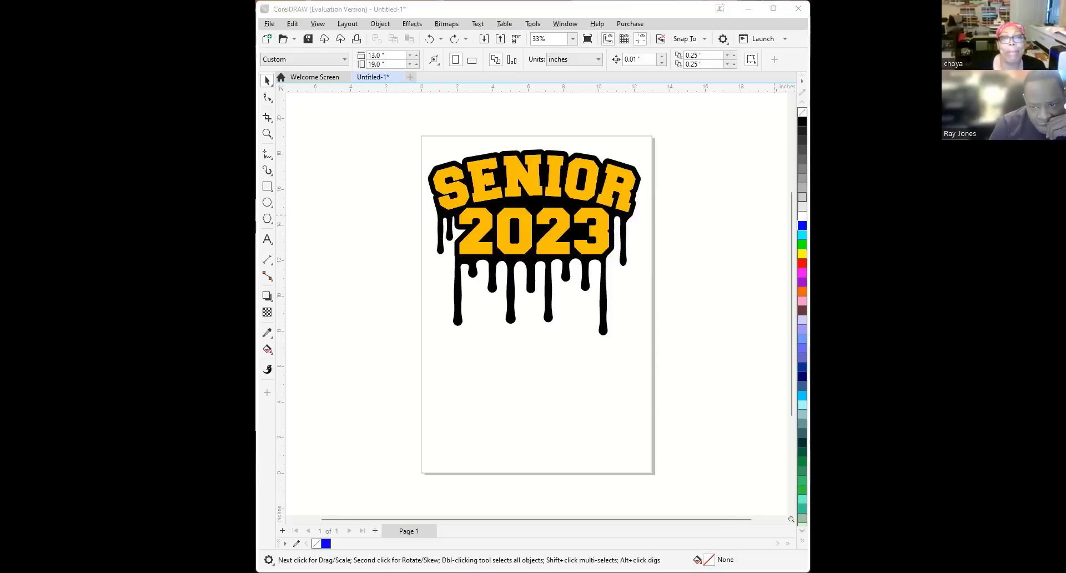
left_click(773, 9)
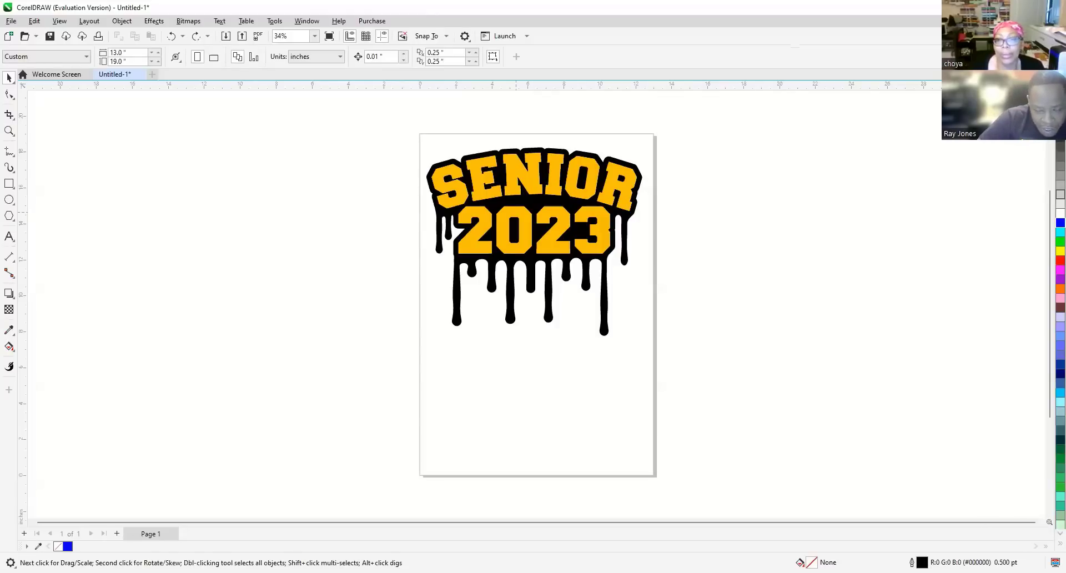
Look through the application launcher, the program options and the snapping choices without changing any of them.
left_click(527, 37)
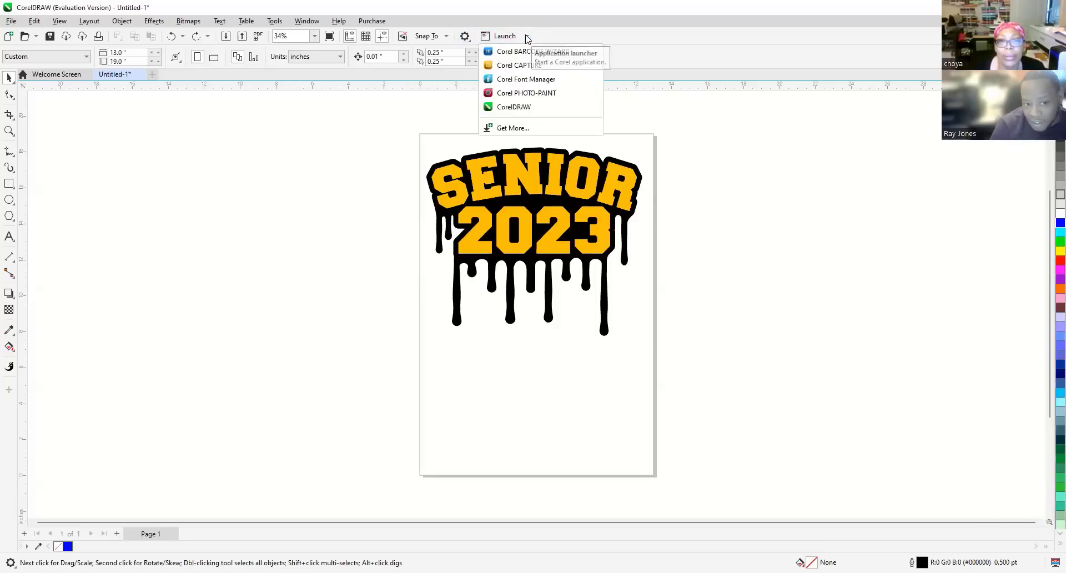
left_click(465, 36)
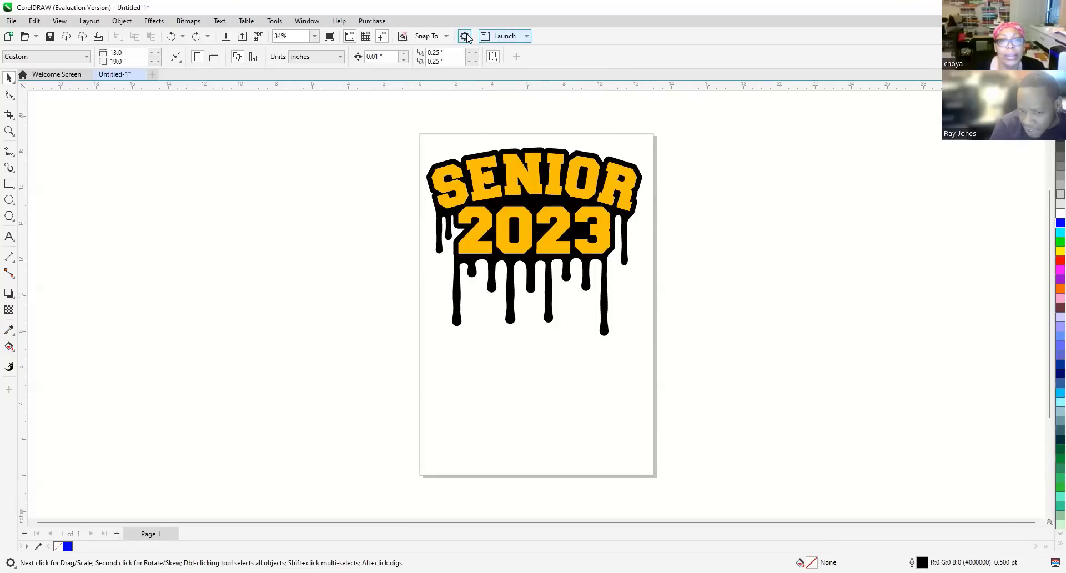
left_click(465, 36)
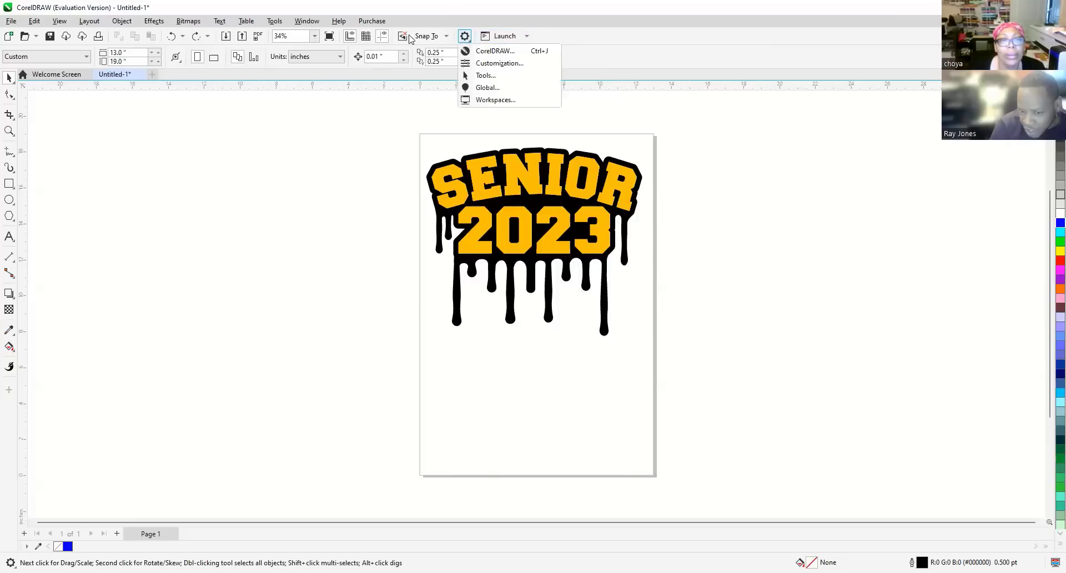
left_click(444, 36)
left_click(448, 37)
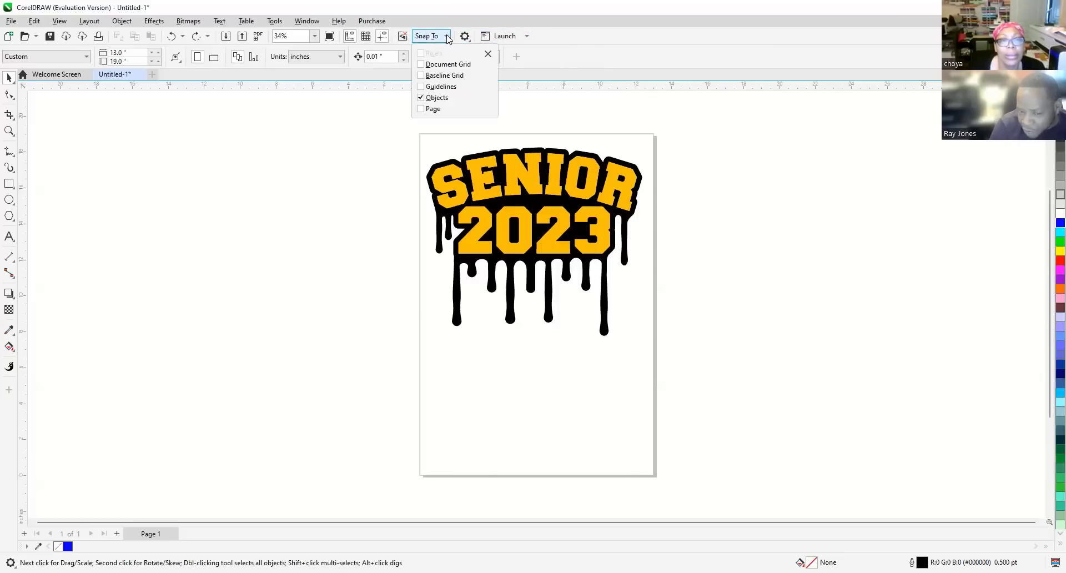
left_click(448, 37)
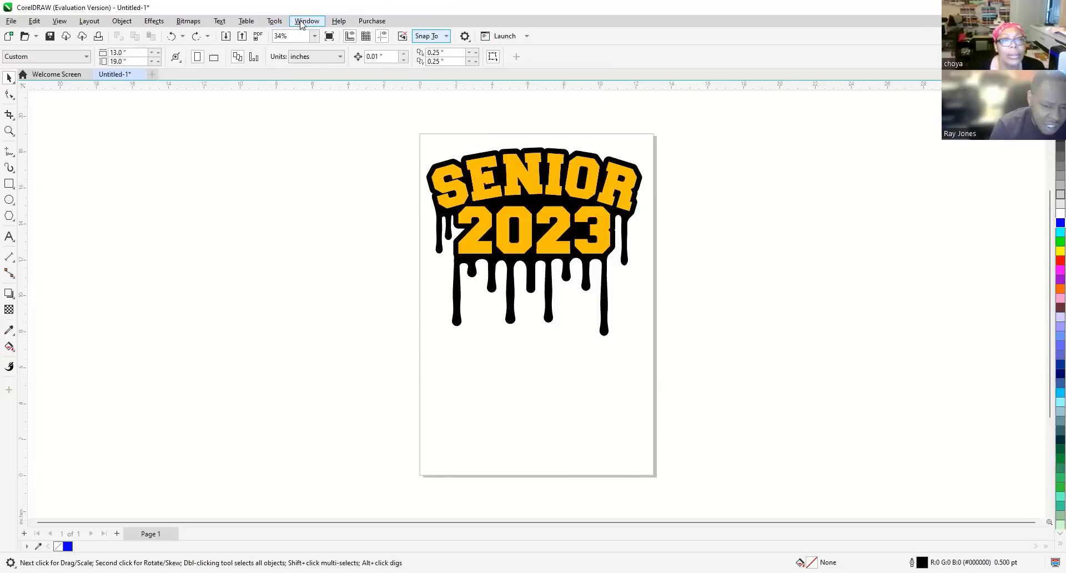
Find the scripting commands of the evaluation version and open the Script Editor.
left_click(11, 21)
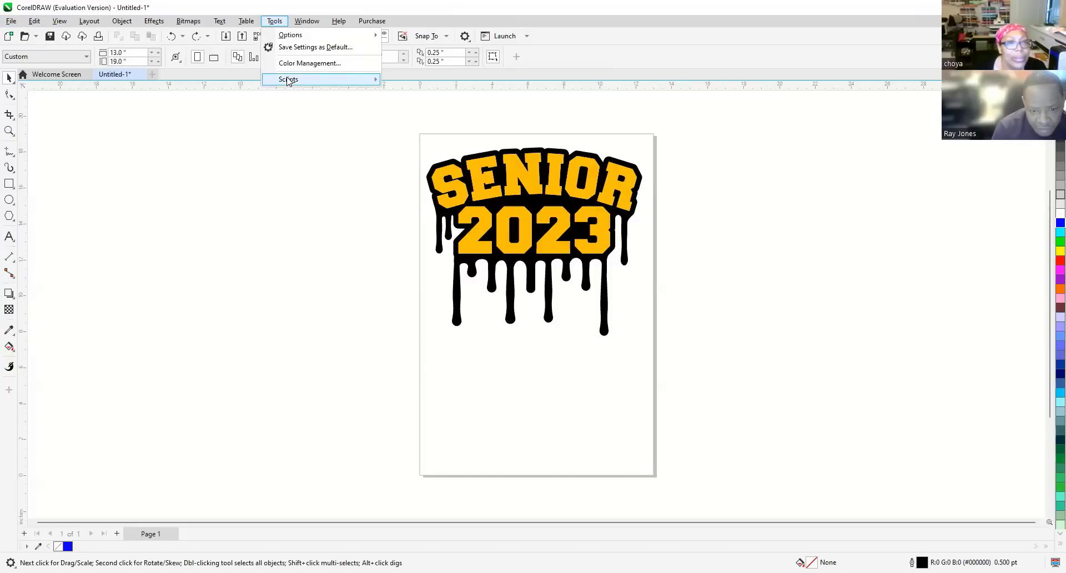
mouse_move(288, 81)
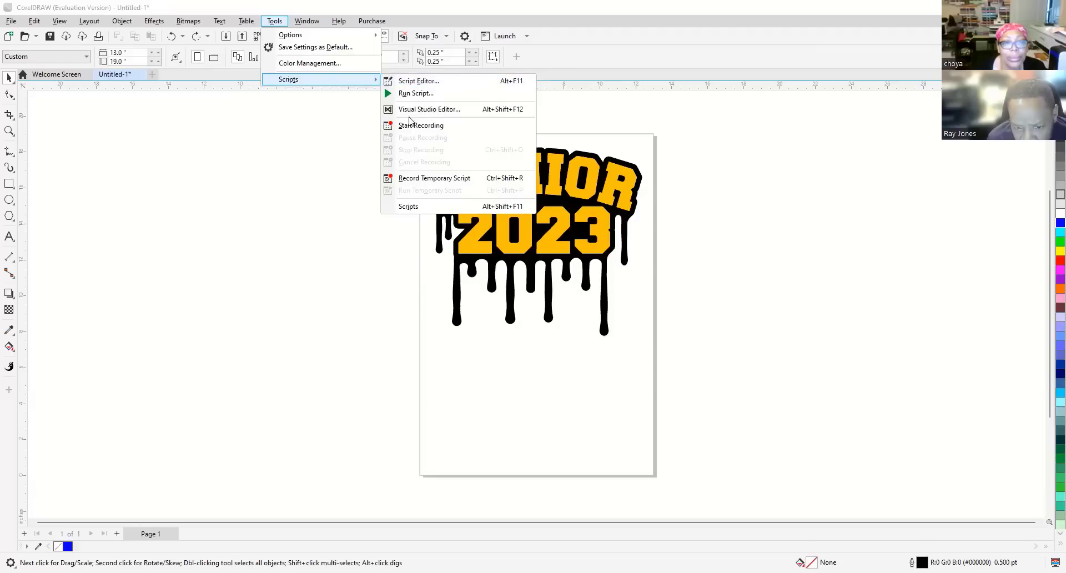
left_click(413, 81)
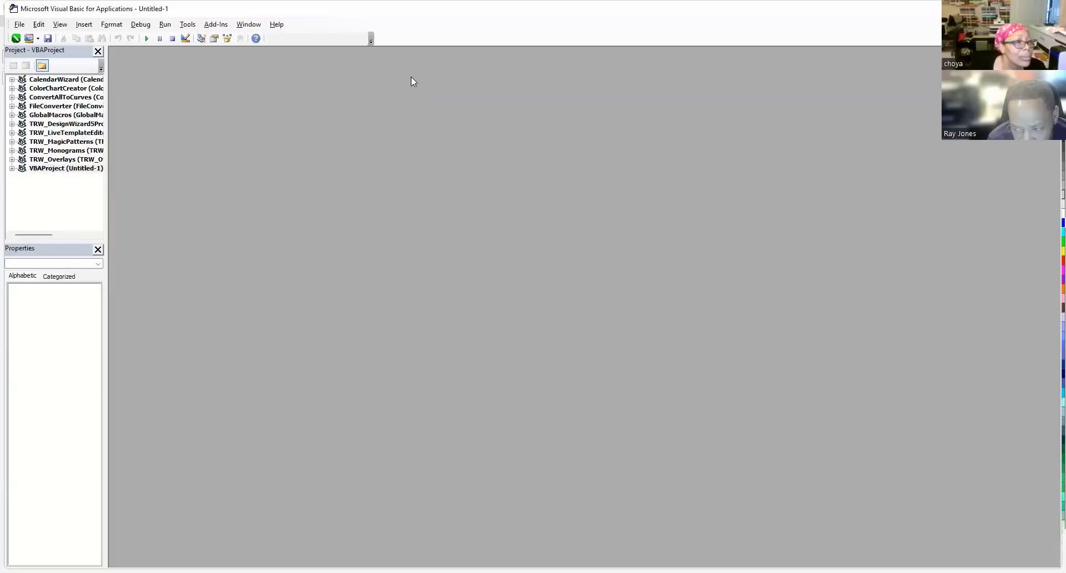
Select the TRW_DesignWizard5Pro project in the Visual Basic editor and try to expand its contents.
left_click(40, 124)
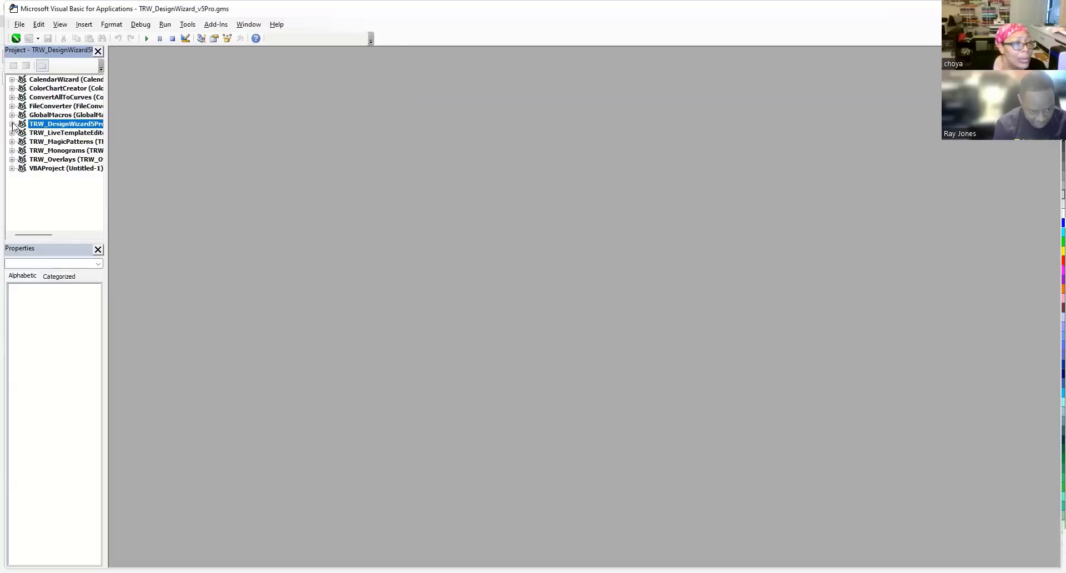
left_click(11, 126)
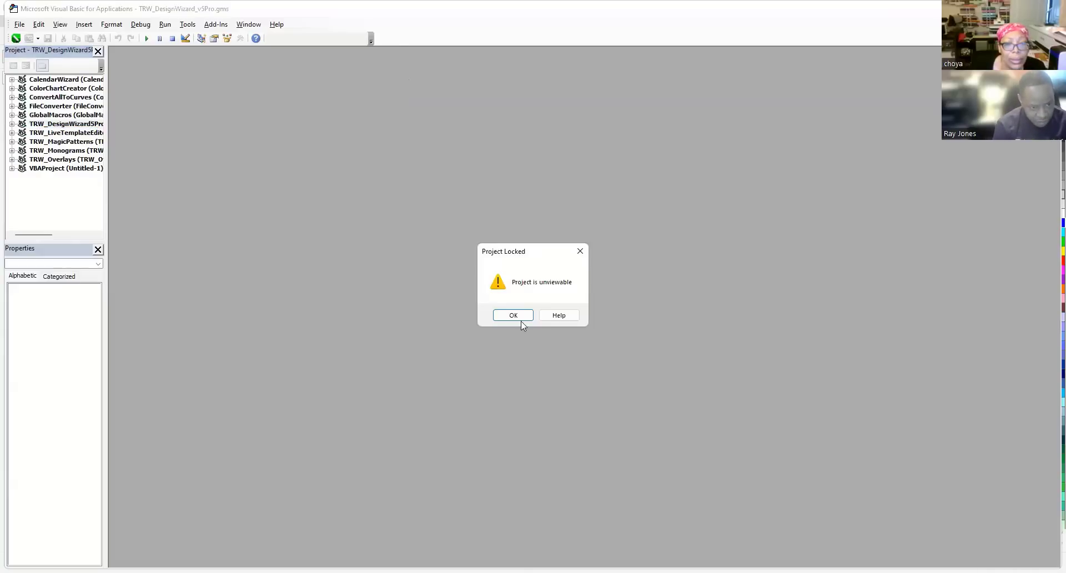
left_click(513, 315)
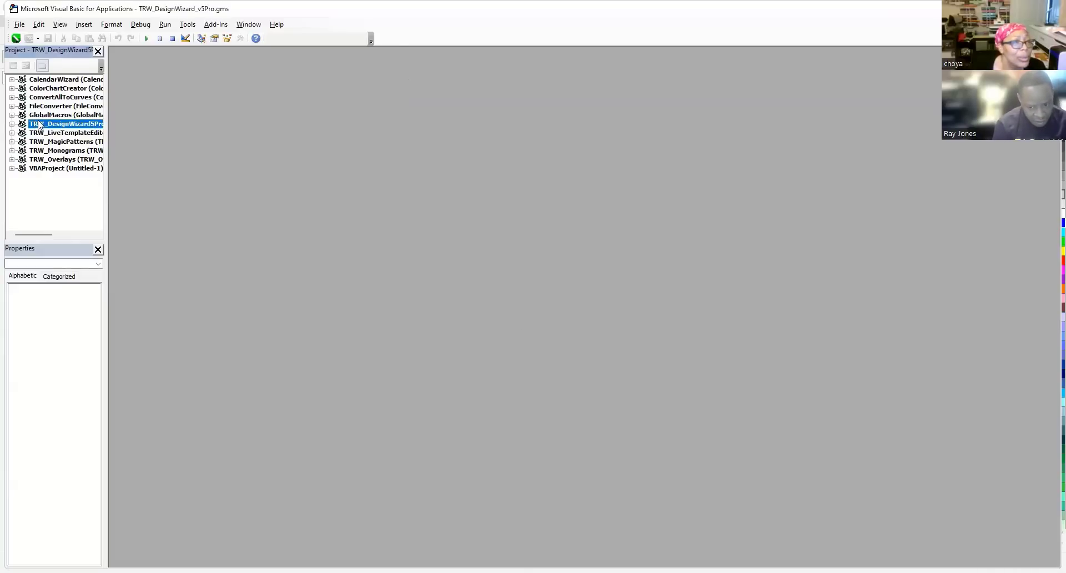
double_click(39, 126)
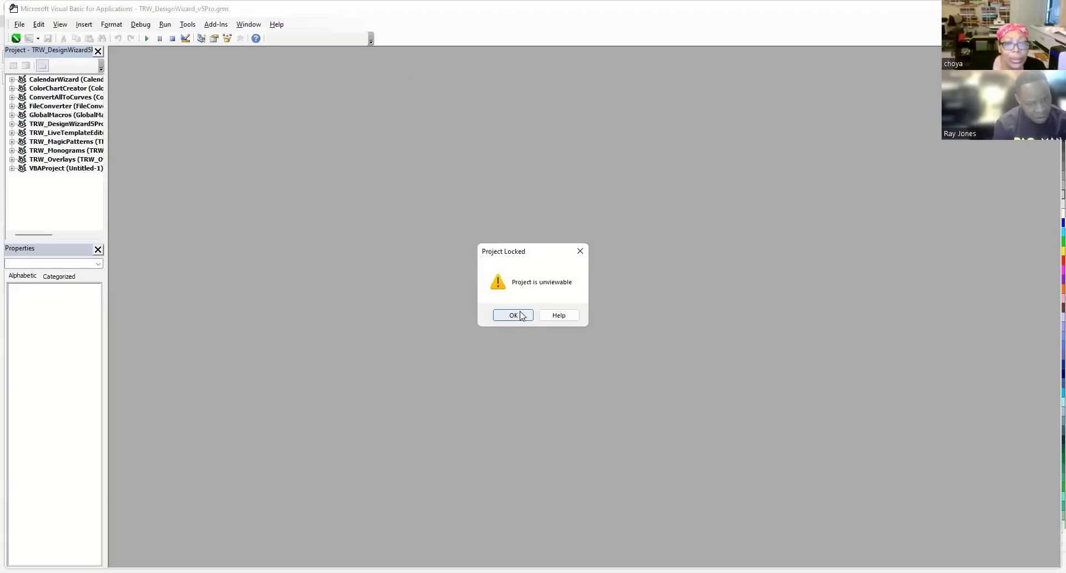
key("Return")
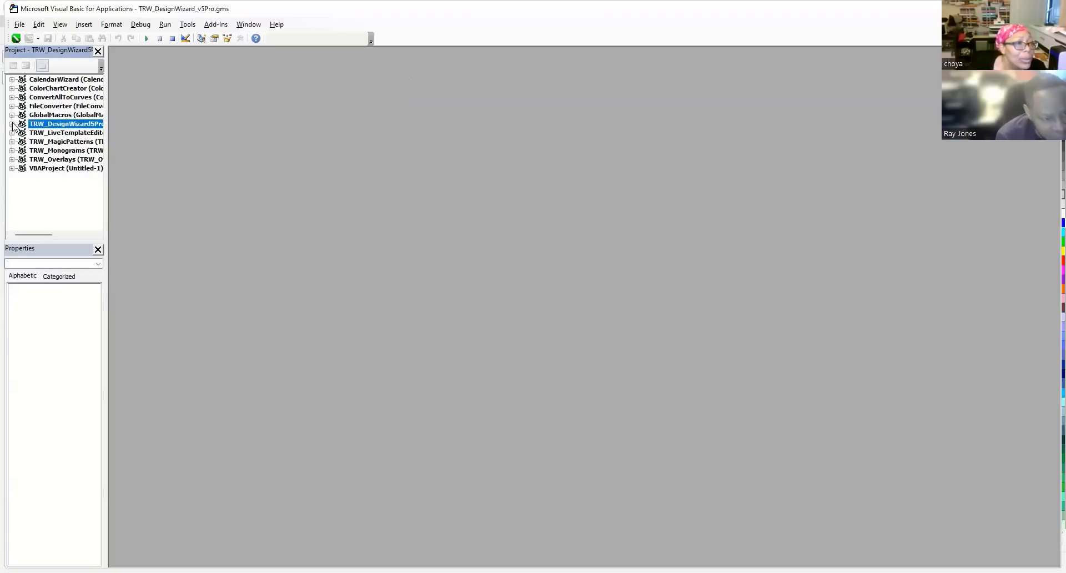
left_click(12, 124)
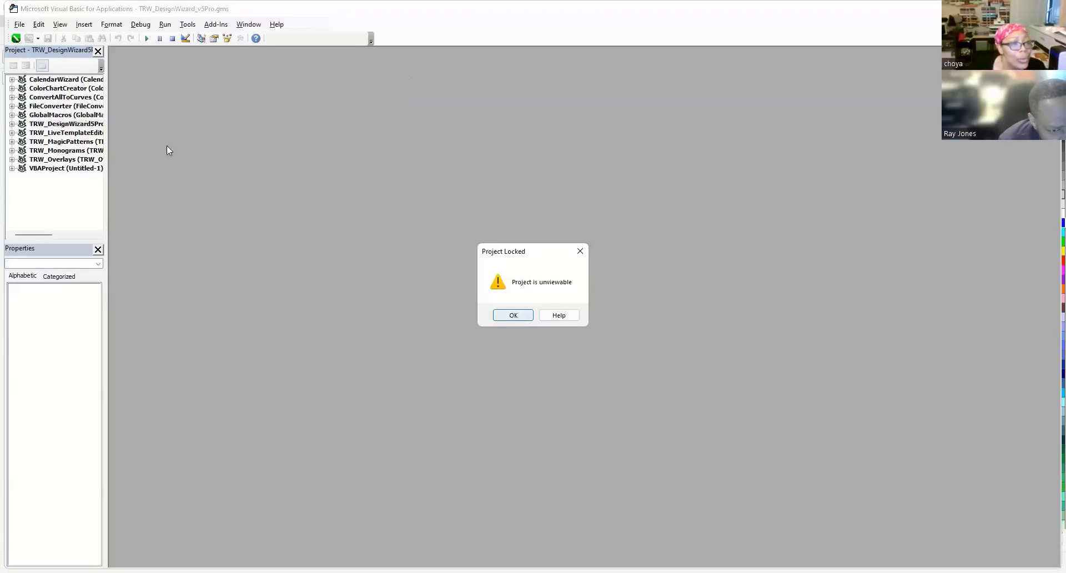
key("Return")
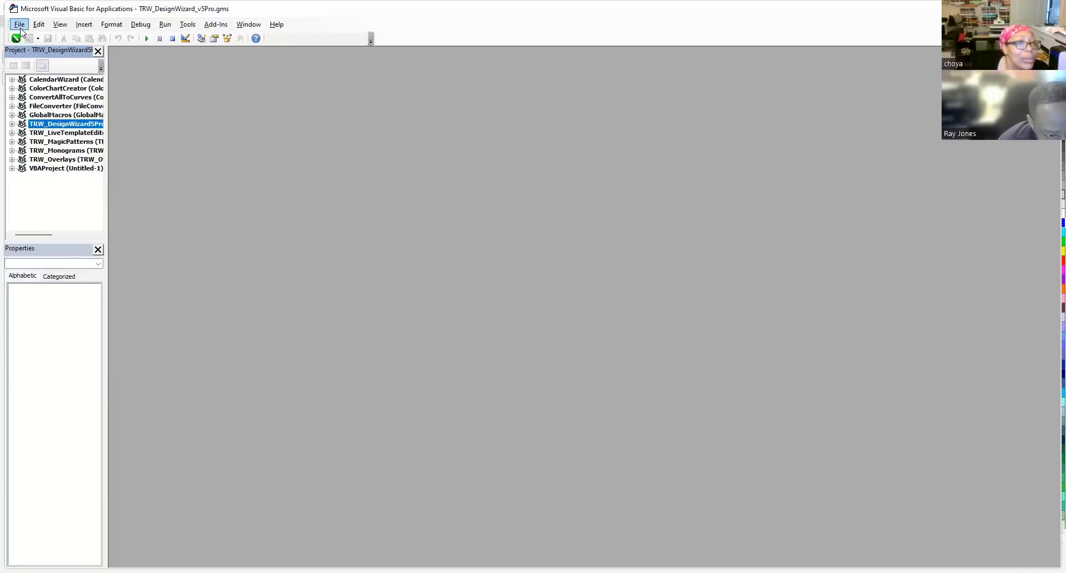
Run the DesignWizard macro of the TRW_DesignWizard5Pro project and submit its Pro activation form.
left_click(166, 25)
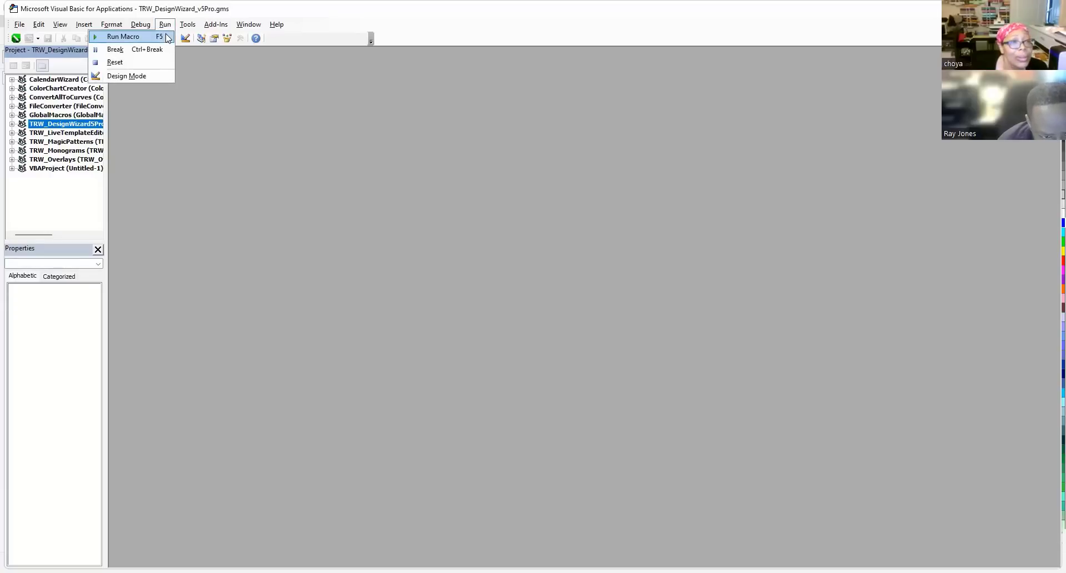
left_click(167, 39)
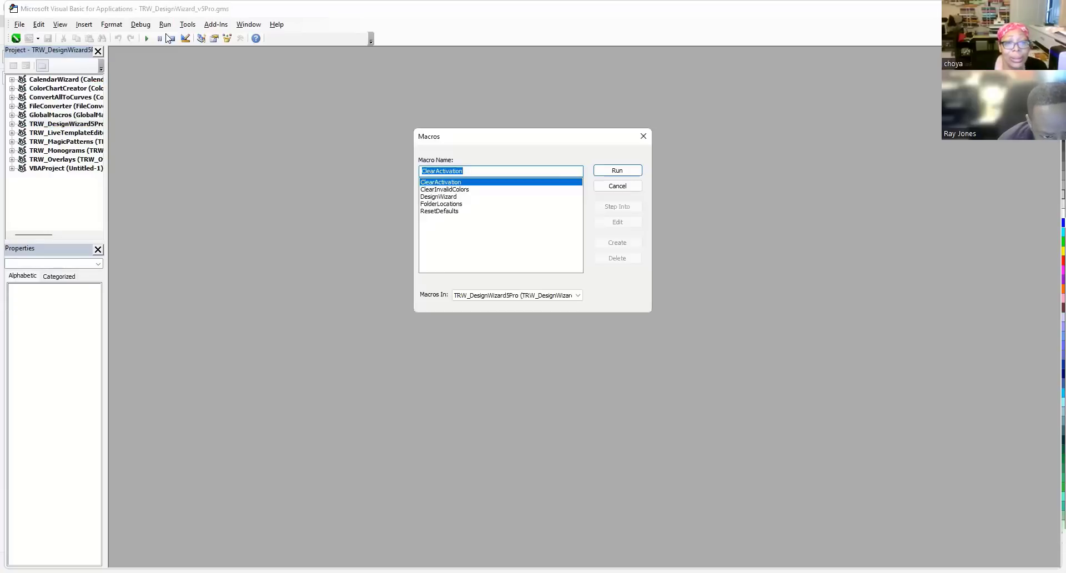
left_click(444, 198)
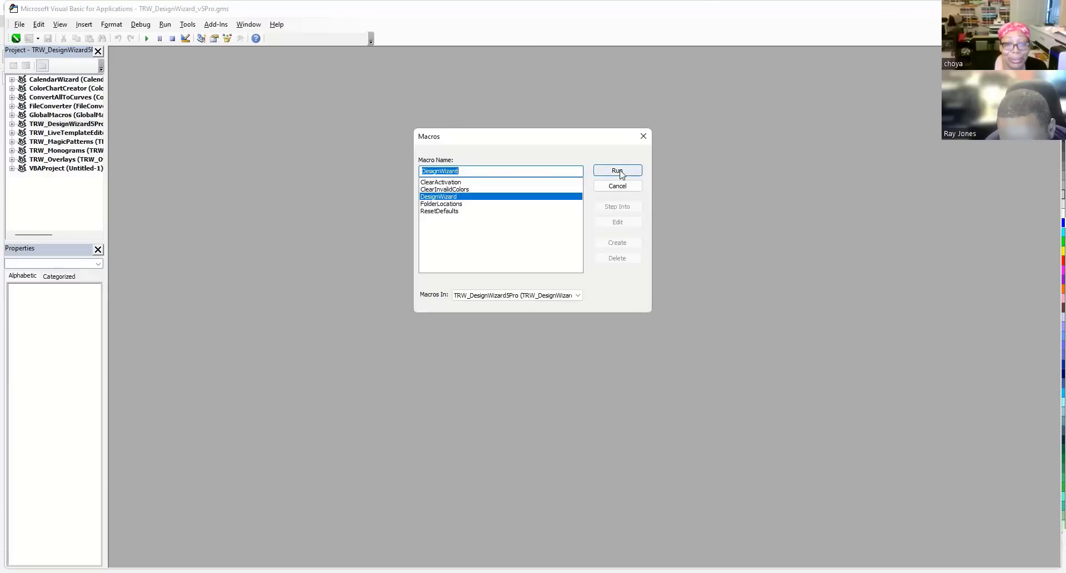
left_click(618, 171)
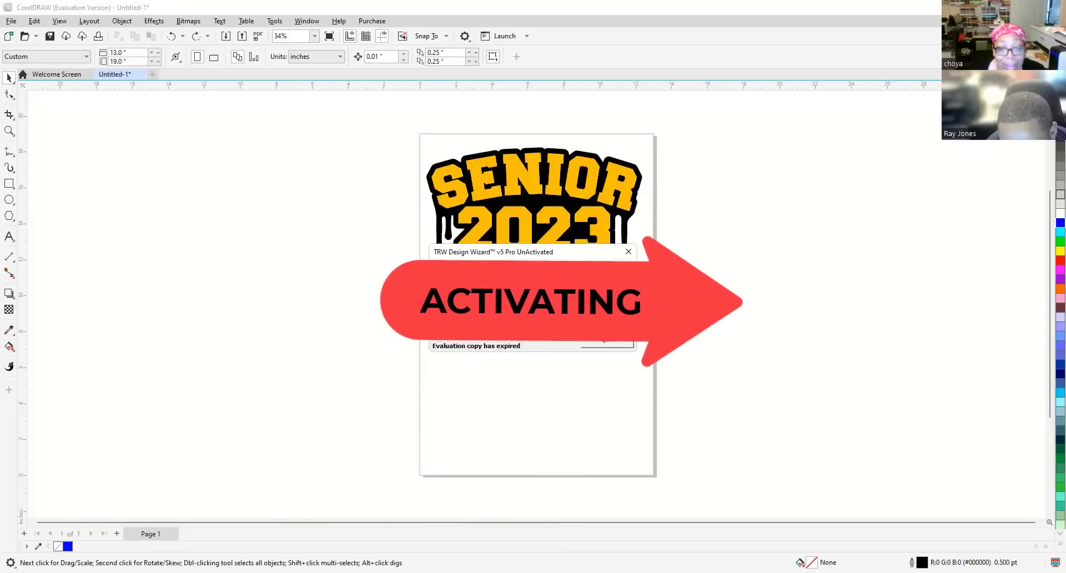
key("Return")
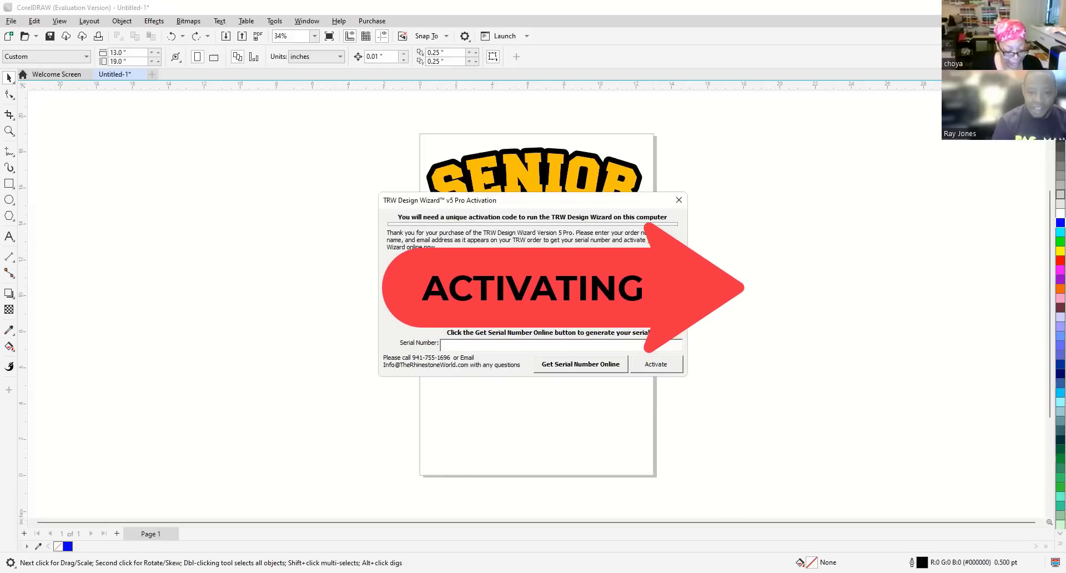
left_click(663, 364)
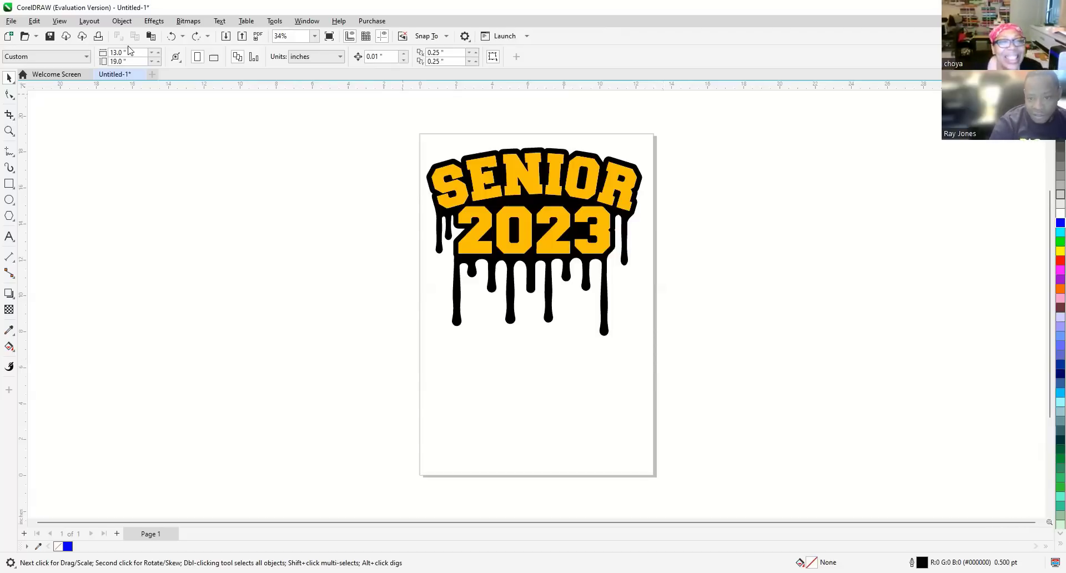
left_click(306, 21)
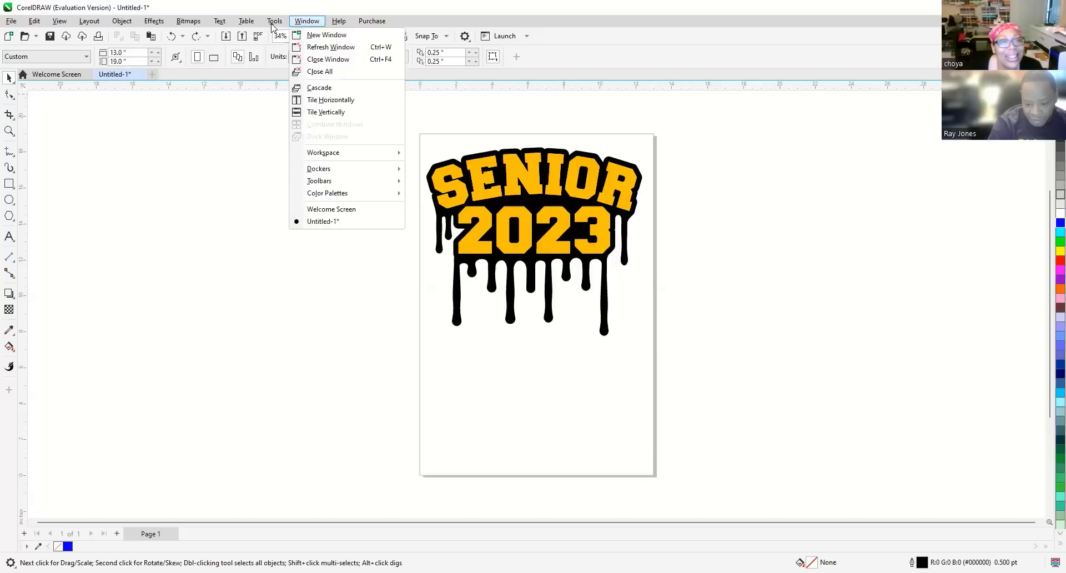
mouse_move(348, 22)
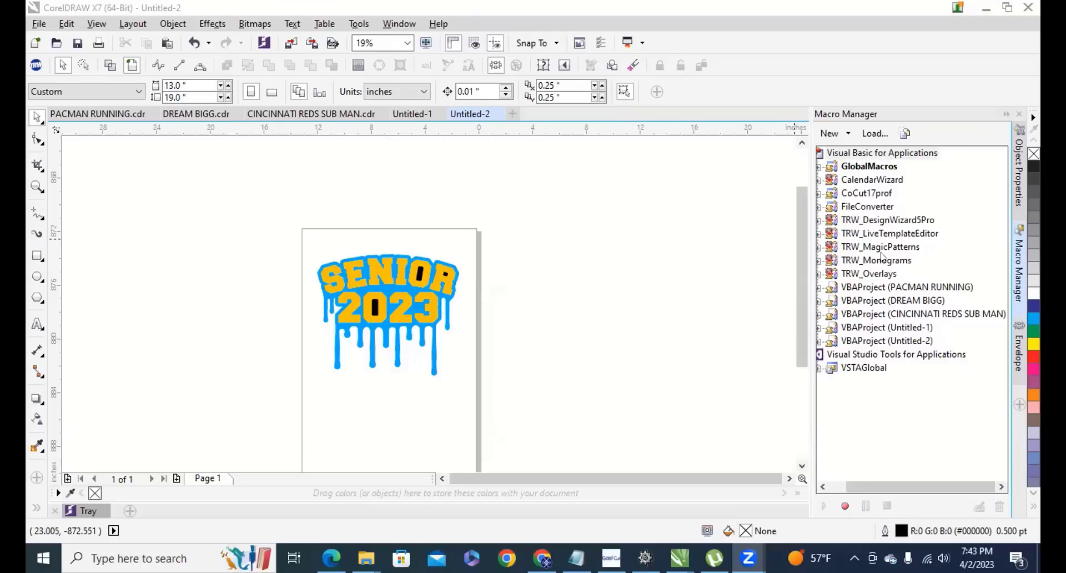
In CorelDRAW X7, expand TRW_DesignWizard5Pro and its TRW module in the Macro Manager and select the DesignWizard macro.
left_click(819, 220)
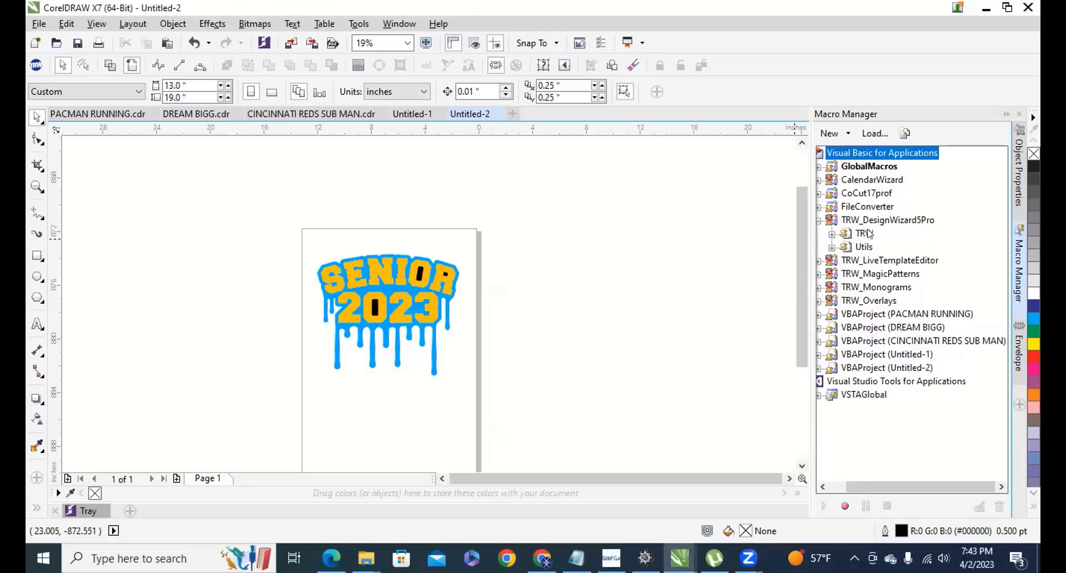
left_click(831, 234)
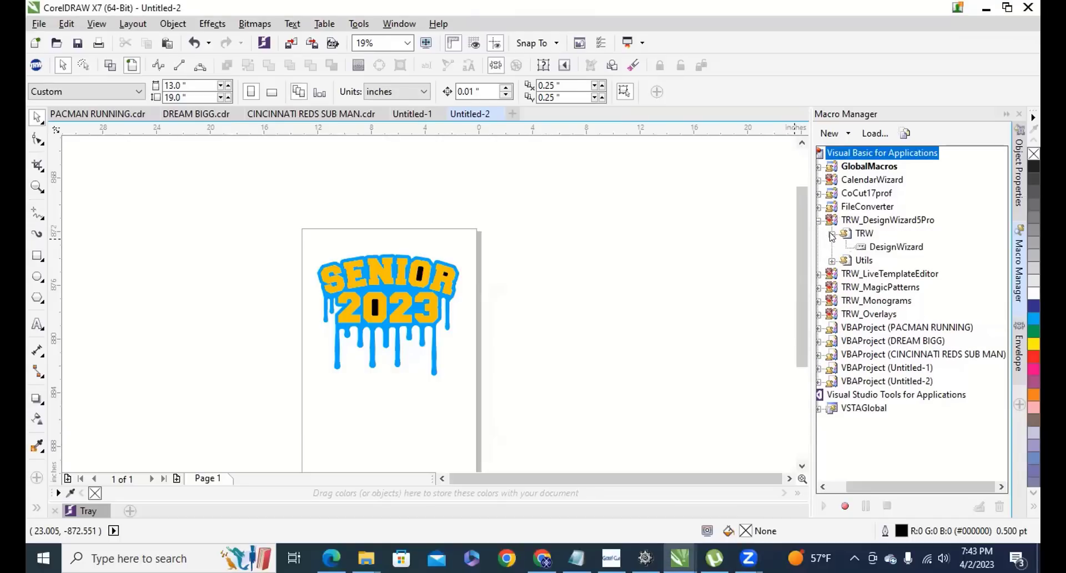
left_click(904, 249)
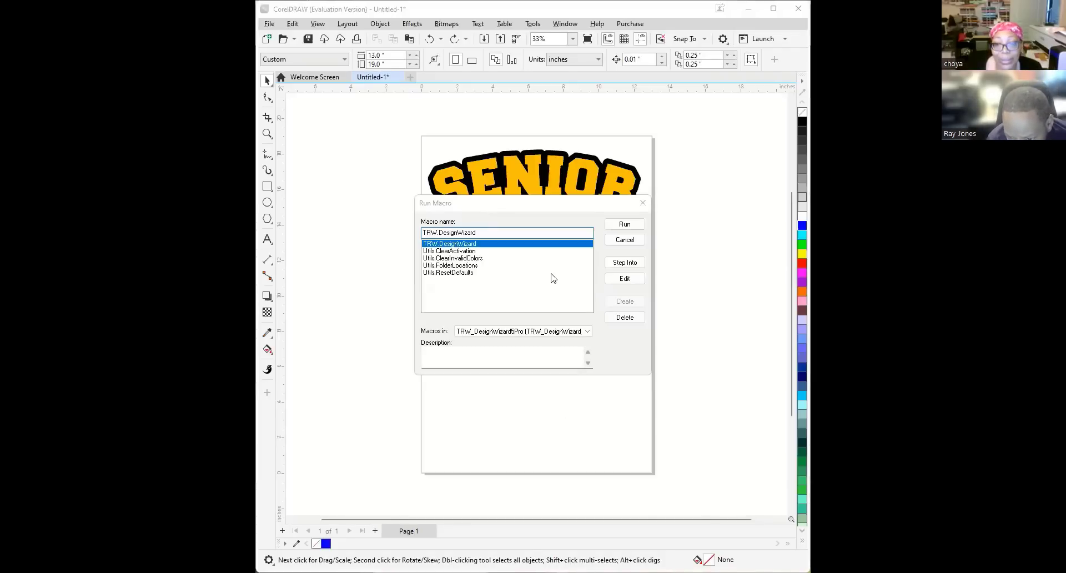
Run the TRW.DesignWizard macro in the evaluation version and move the Design Wizard window over the right part of the design.
left_click(624, 225)
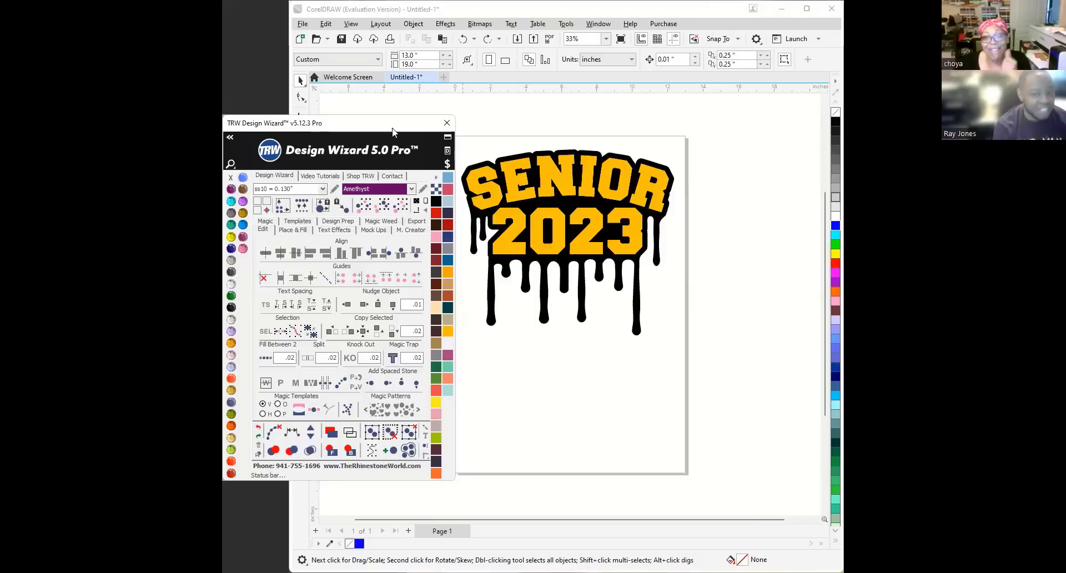
left_click_drag(393, 132, 673, 134)
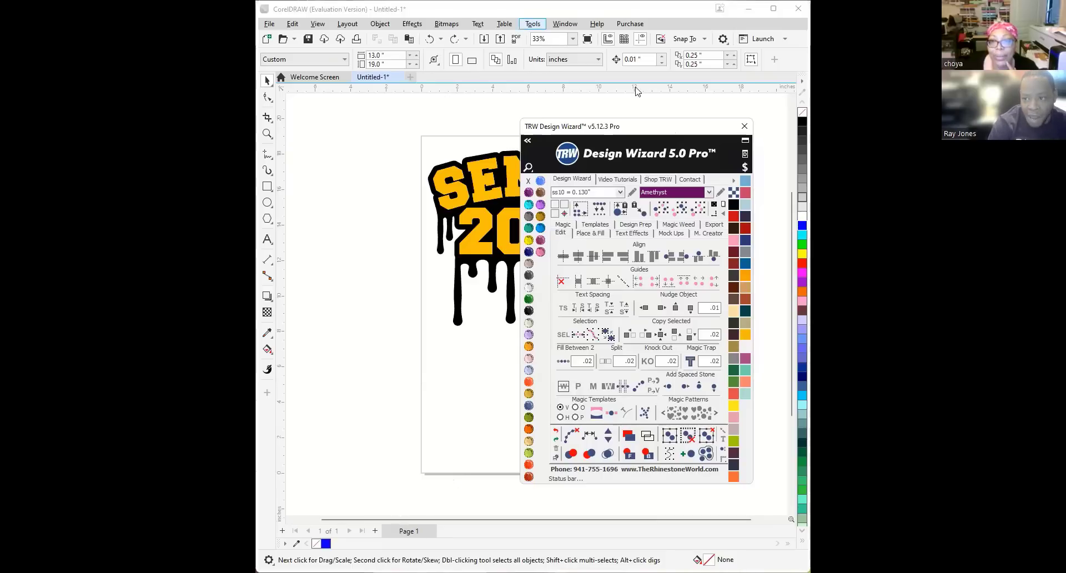
left_click(533, 24)
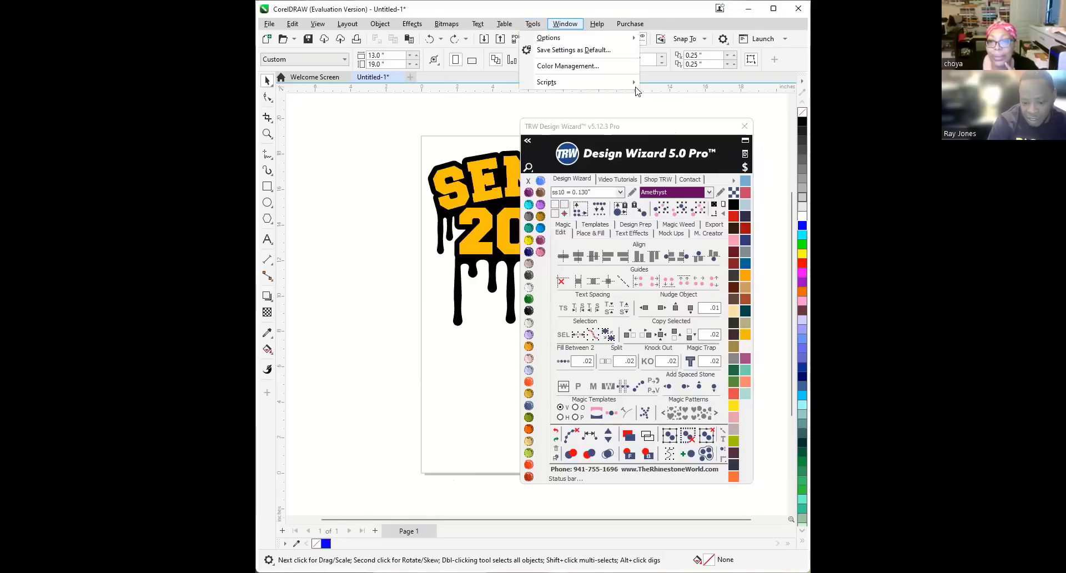
mouse_move(564, 24)
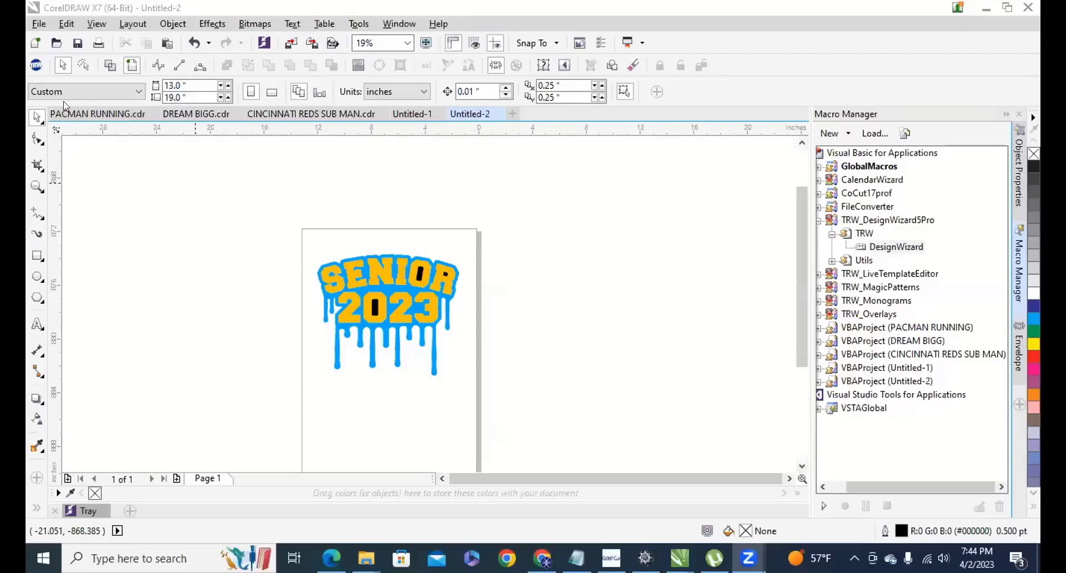
Launch the TRW Design Wizard in CorelDRAW X7 and return the focus to the drawing page.
left_click(35, 65)
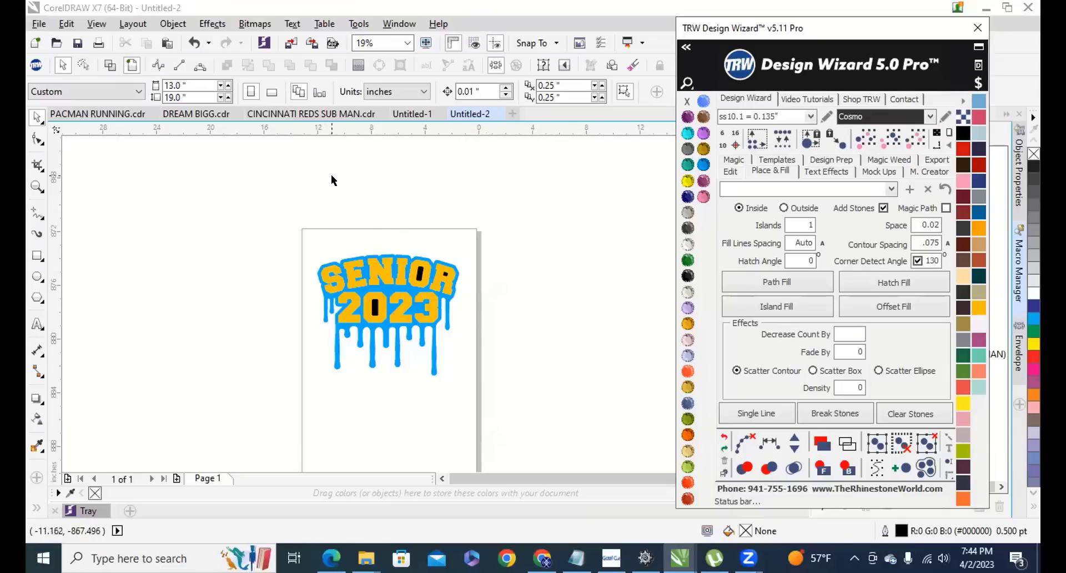
mouse_move(542, 557)
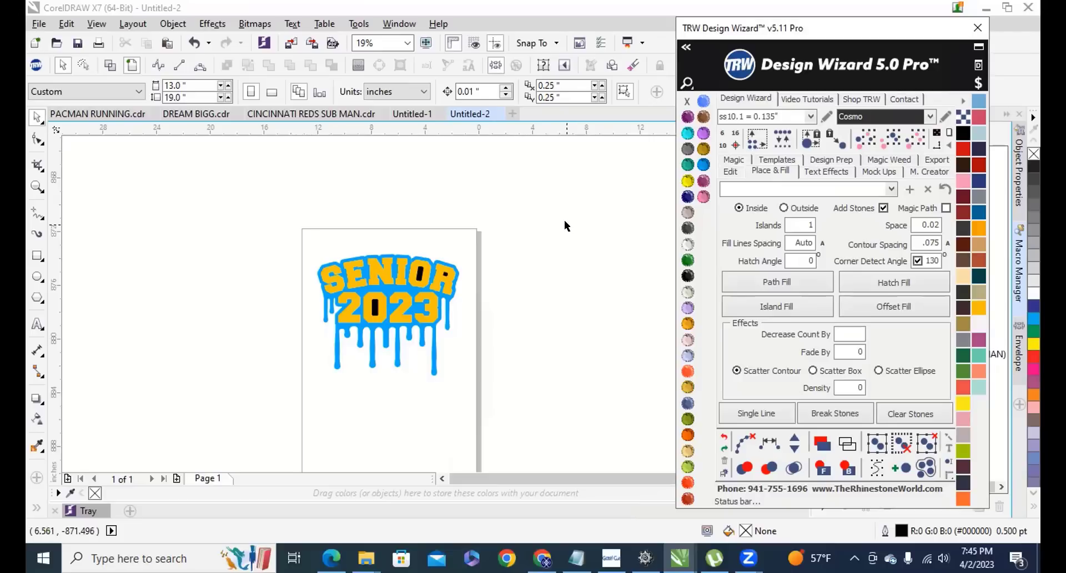
left_click(500, 315)
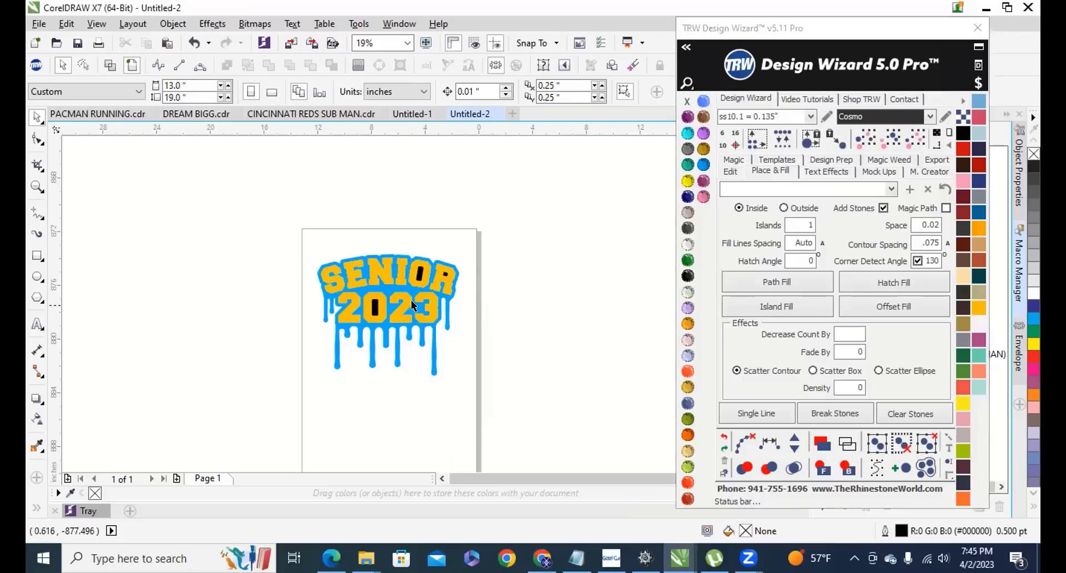
Examine the SENIOR 2023 design up close, selecting its blue drip outline and clearing the selection.
scroll(387, 307, "up", 3)
scroll(375, 300, "down", 3)
scroll(375, 299, "up", 2)
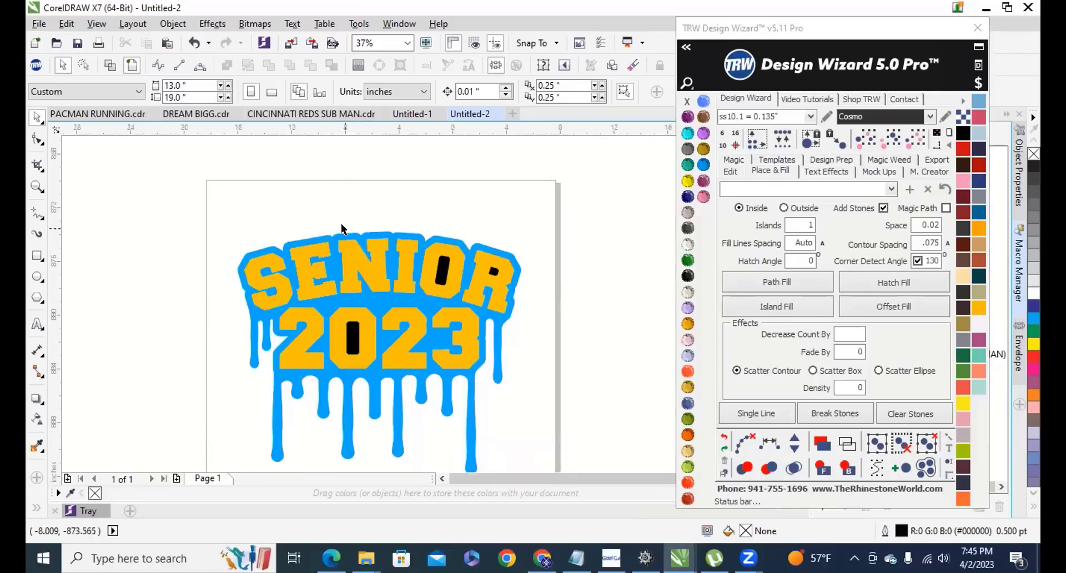
scroll(356, 249, "down", 2)
scroll(364, 270, "up", 2)
left_click(364, 270)
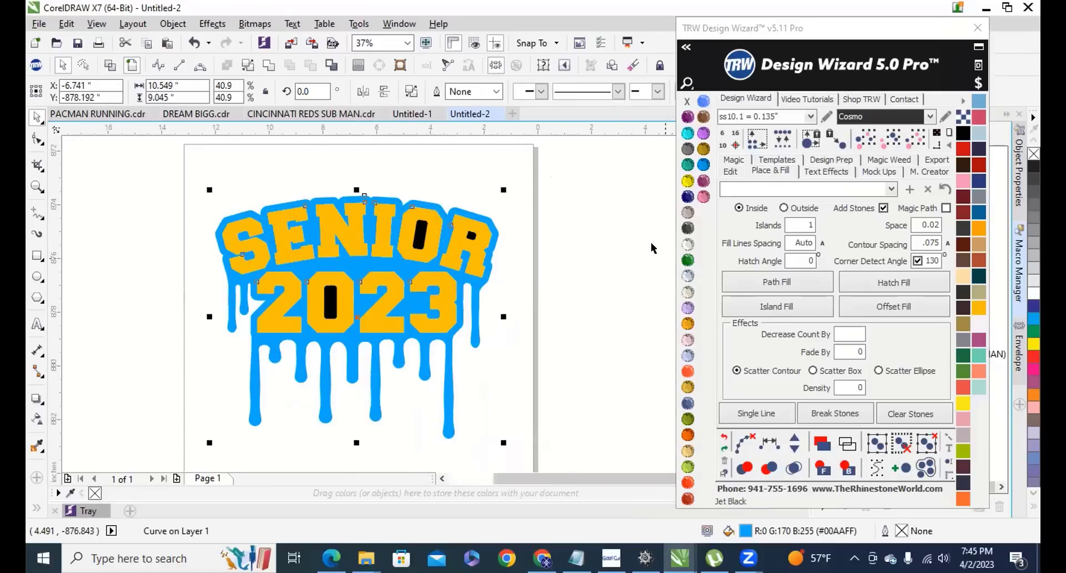
left_click(568, 260)
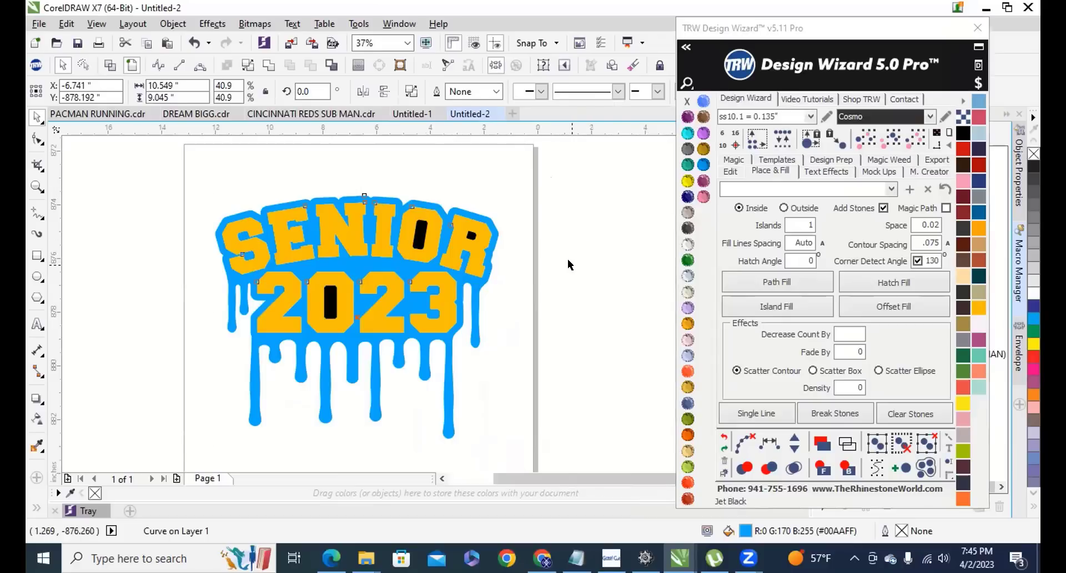
left_click(567, 259)
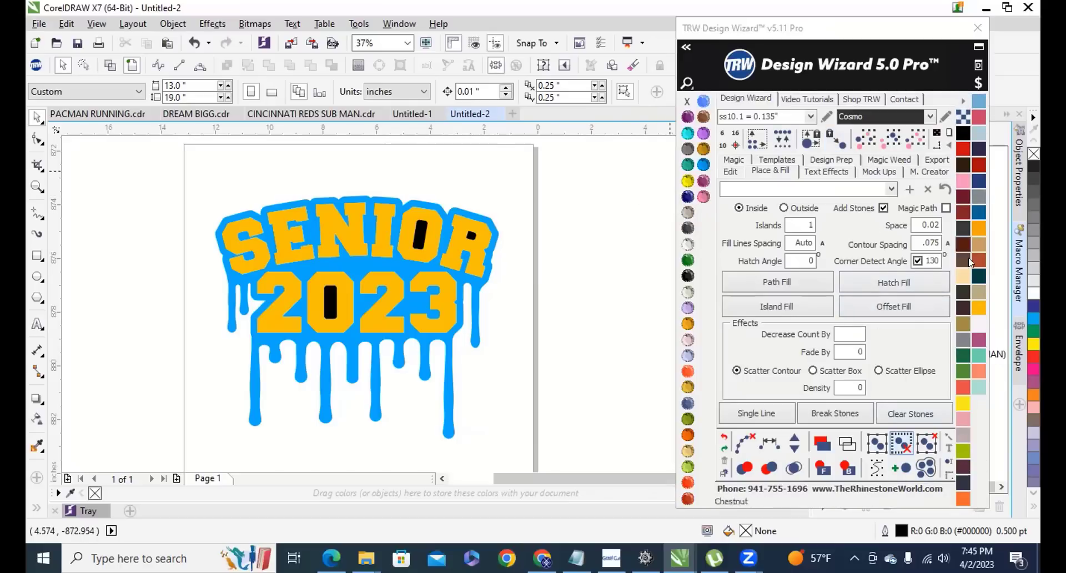
Switch the Design Wizard vinyl library to Siser Glitter HTV, Siser Neon Glitter HTV and back to Siser EasyWeed HTV.
left_click(961, 103)
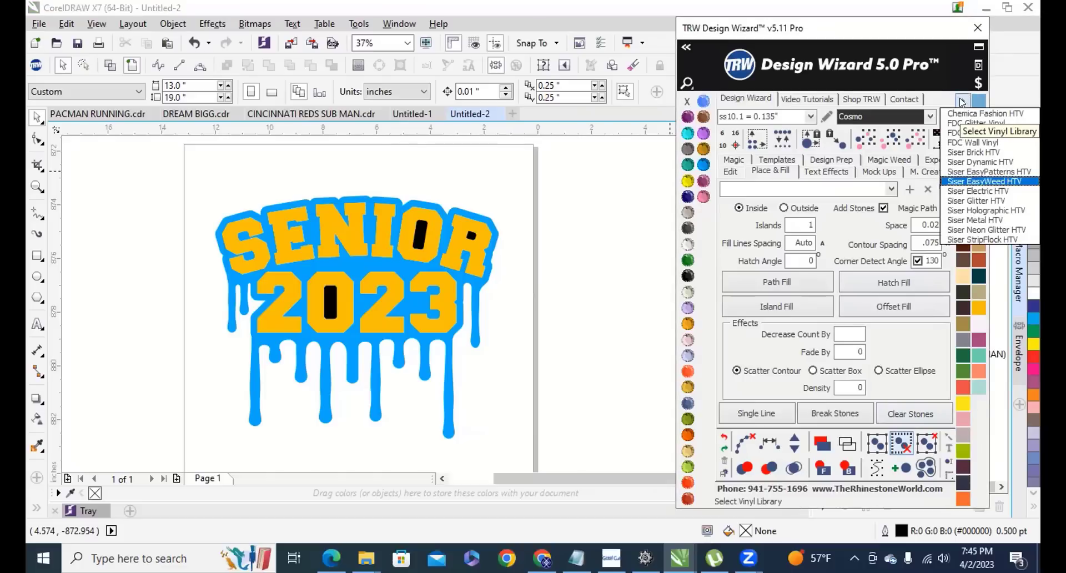
left_click(976, 201)
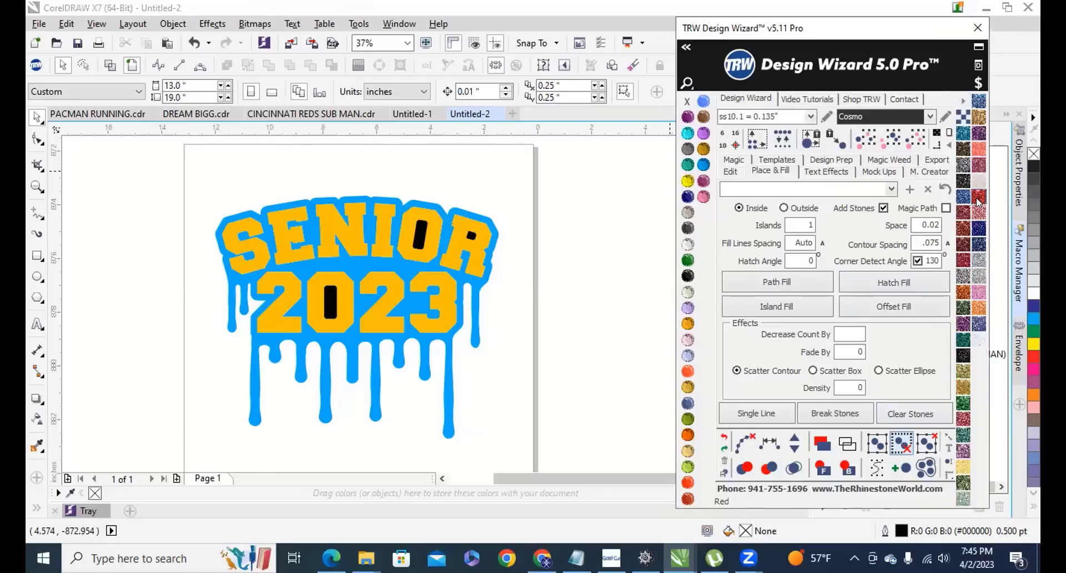
left_click(962, 101)
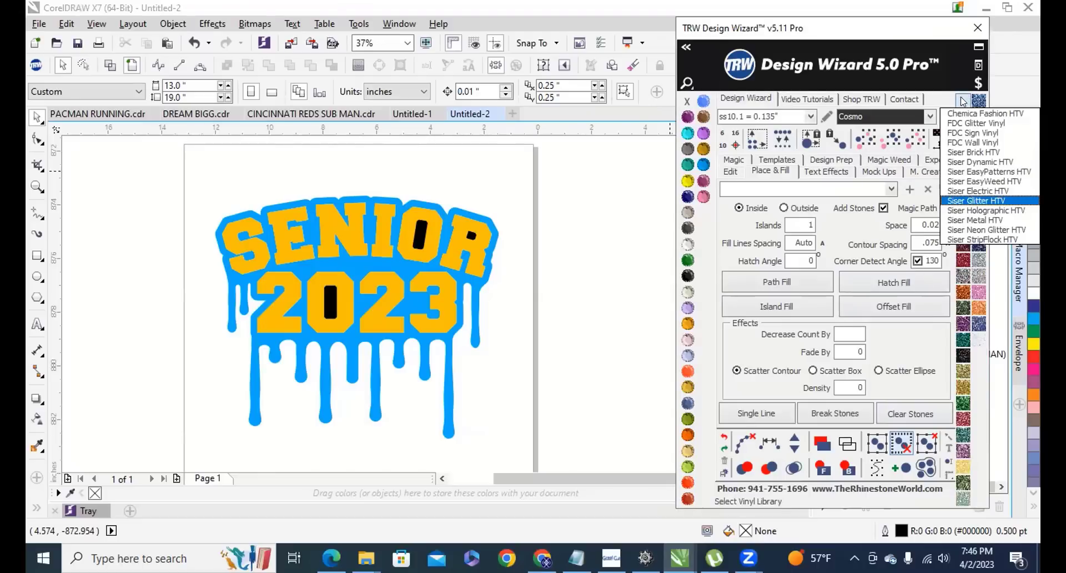
left_click(998, 229)
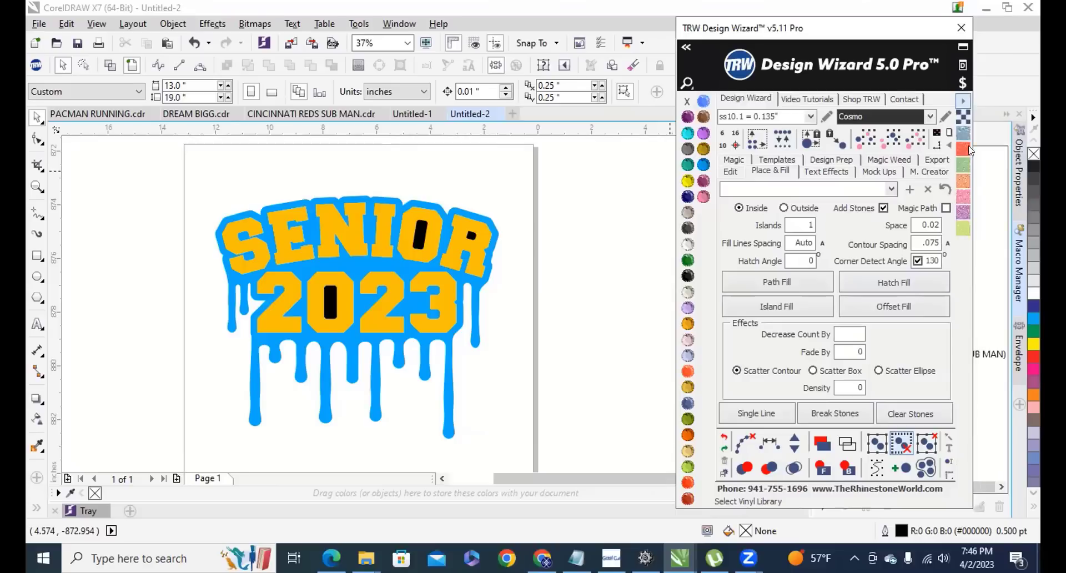
left_click(962, 101)
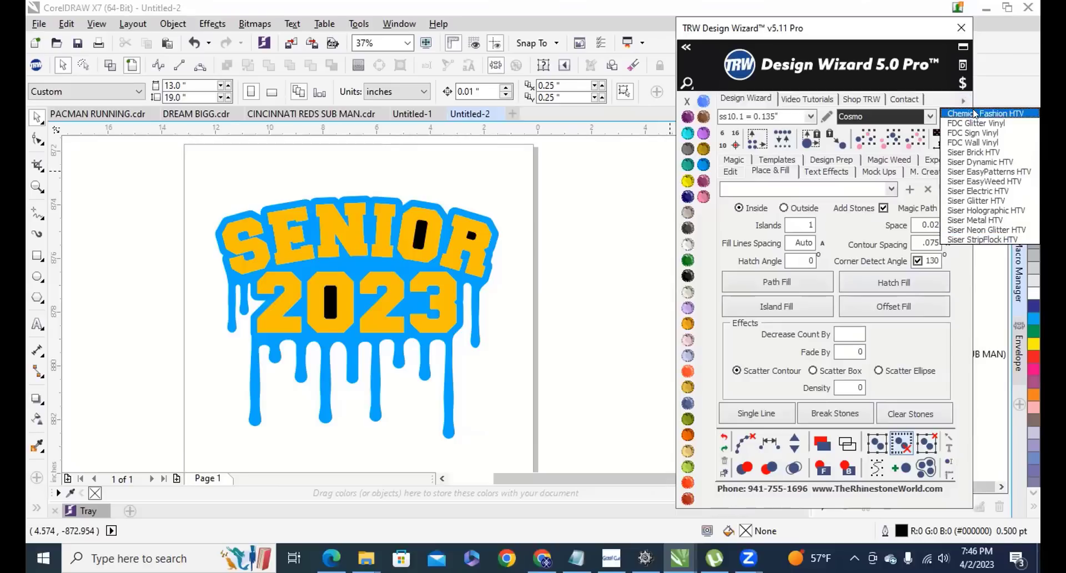
left_click(1014, 184)
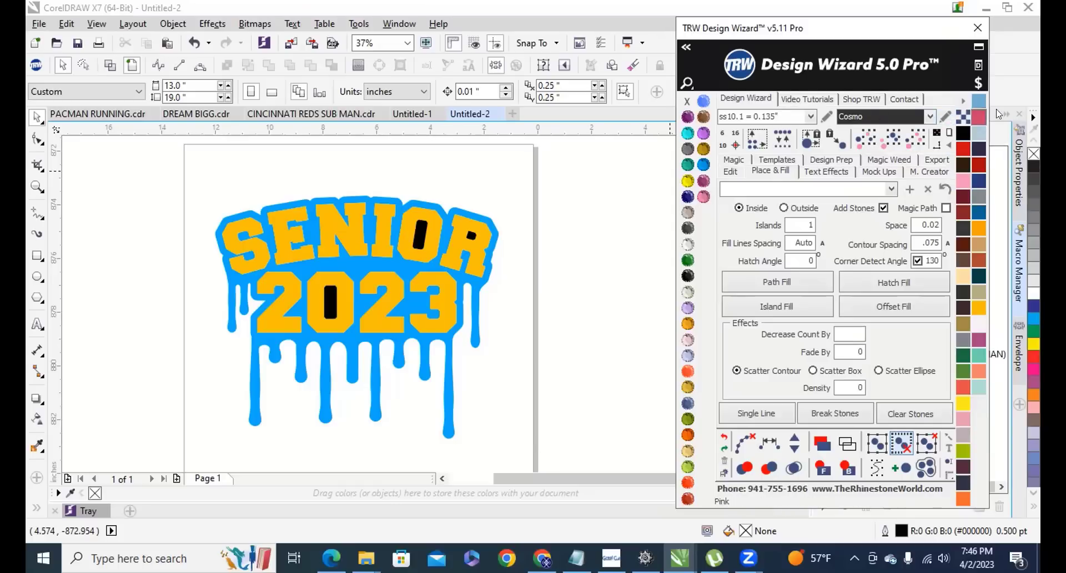
left_click(946, 116)
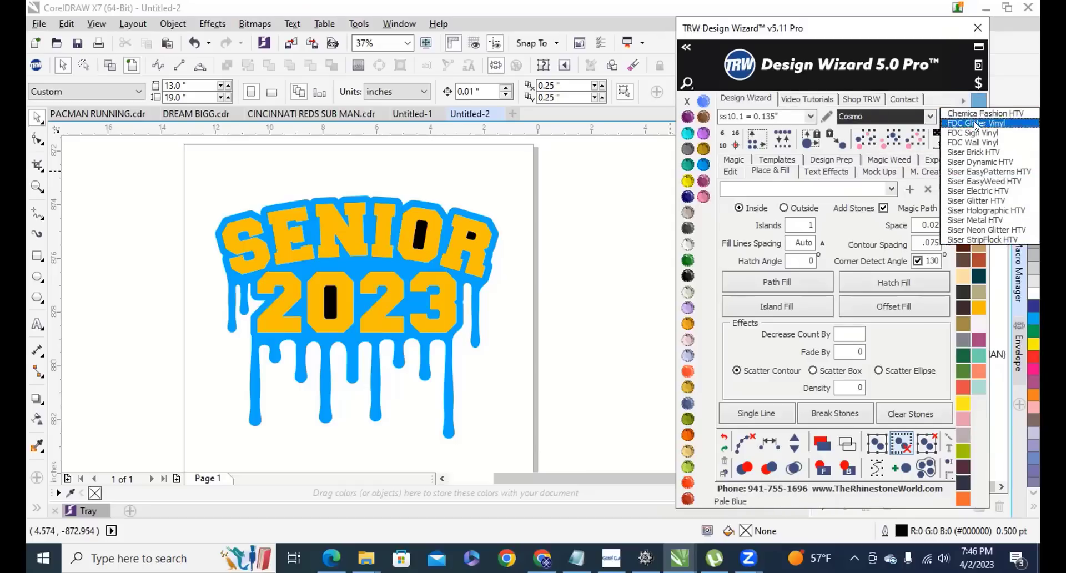
left_click(607, 244)
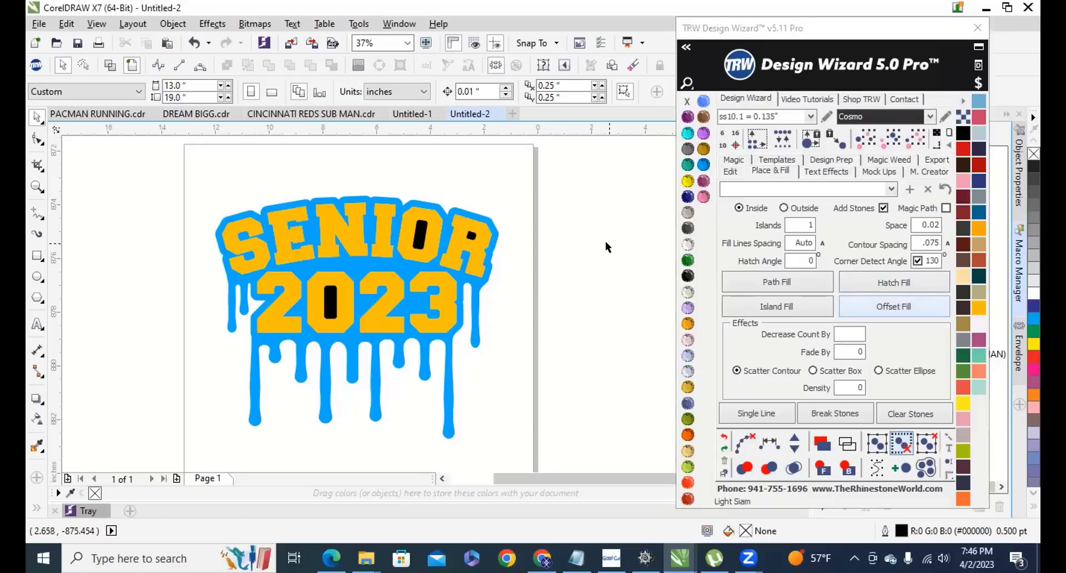
Move the Design Wizard window away from the CorelDRAW color palette and display that palette in 3 rows.
left_click(901, 29)
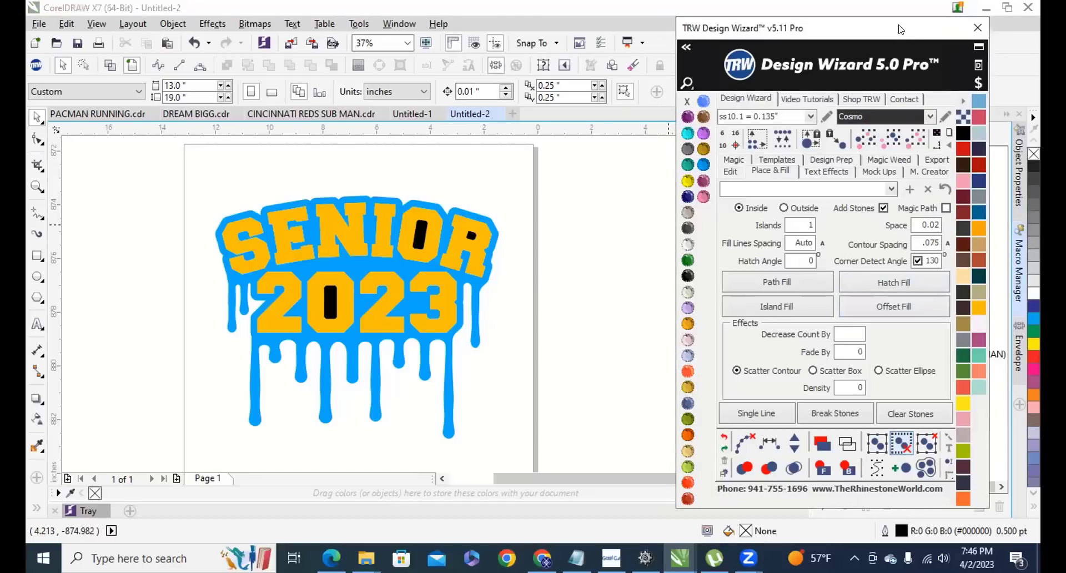
left_click_drag(900, 29, 777, 29)
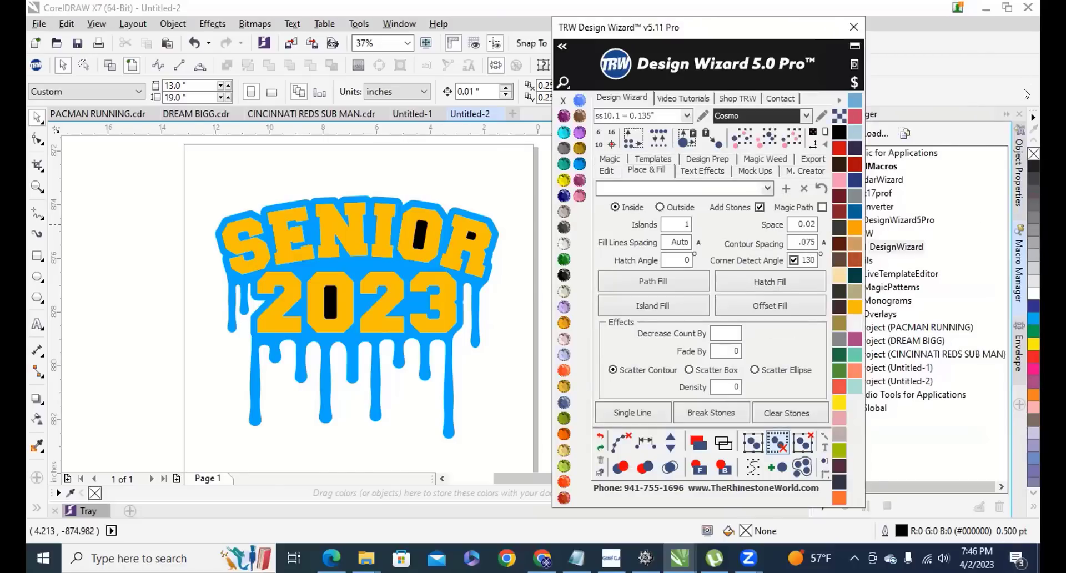
left_click(1032, 119)
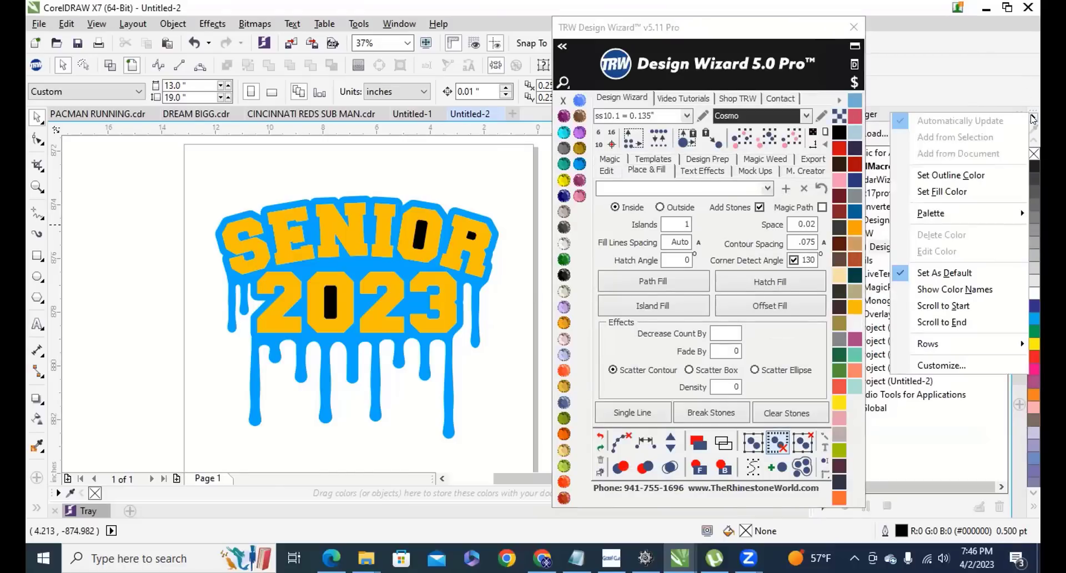
mouse_move(940, 342)
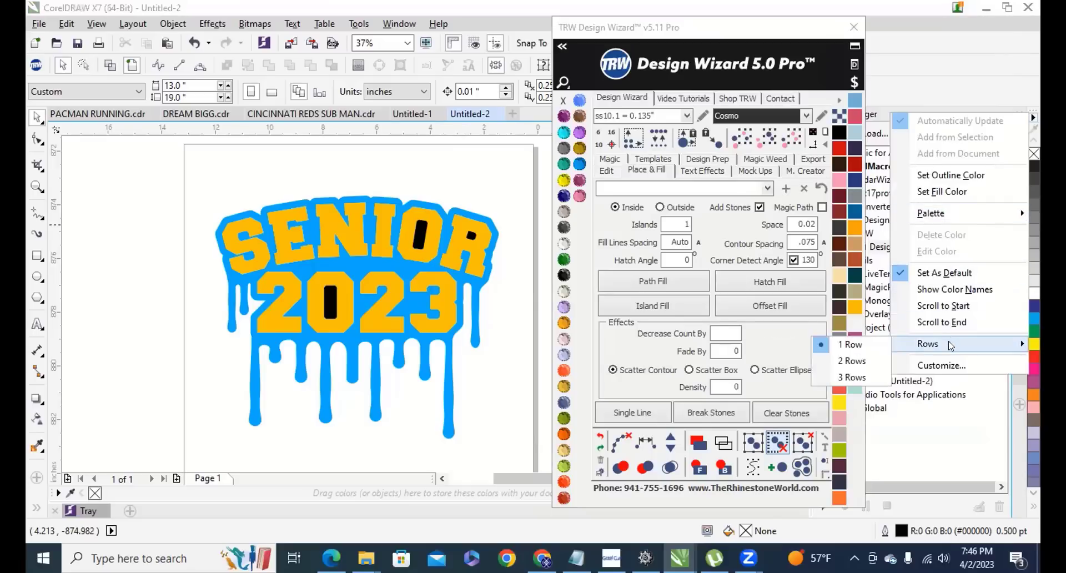
left_click(846, 377)
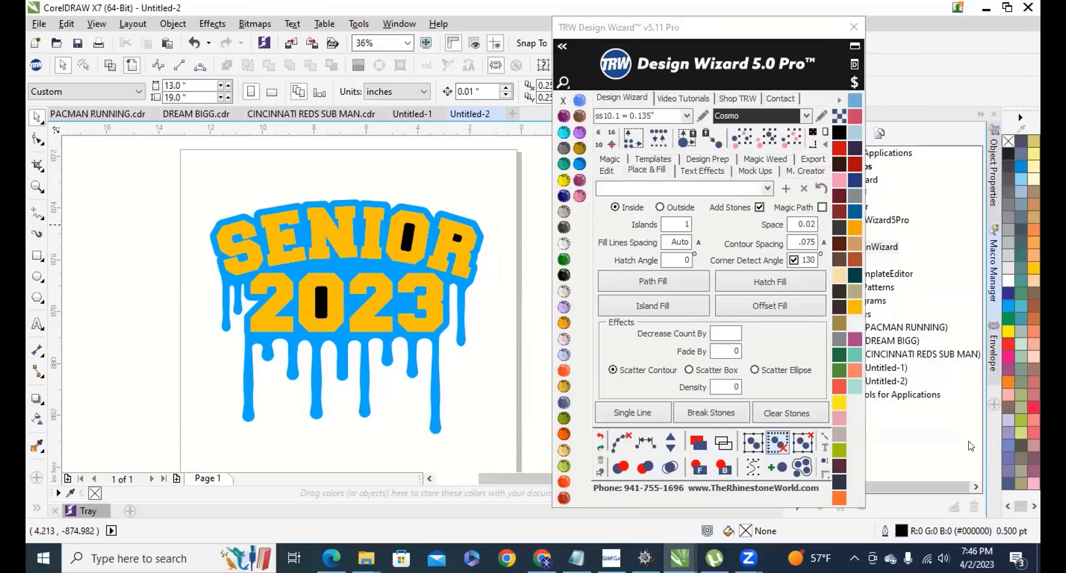
Move the Design Wizard window clear of the page and return the focus to the SENIOR 2023 drawing.
left_click_drag(802, 35, 984, 45)
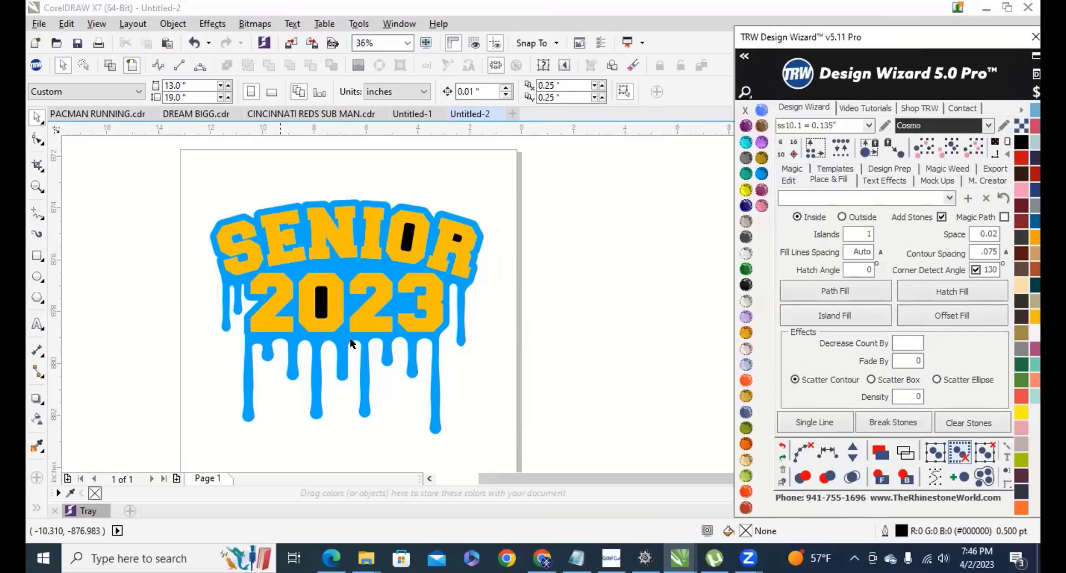
scroll(374, 255, "down", 2)
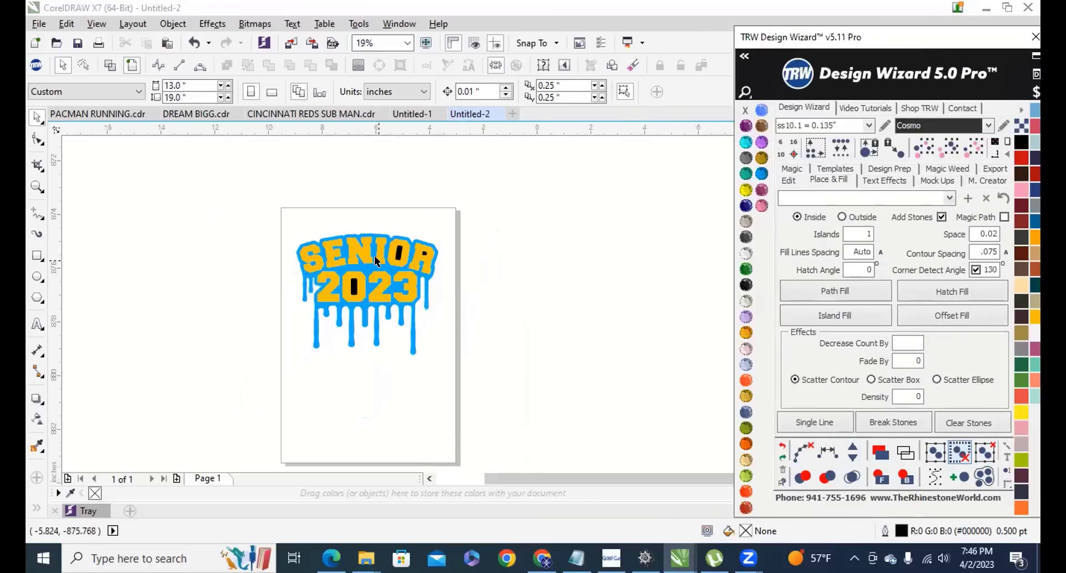
scroll(374, 255, "up", 2)
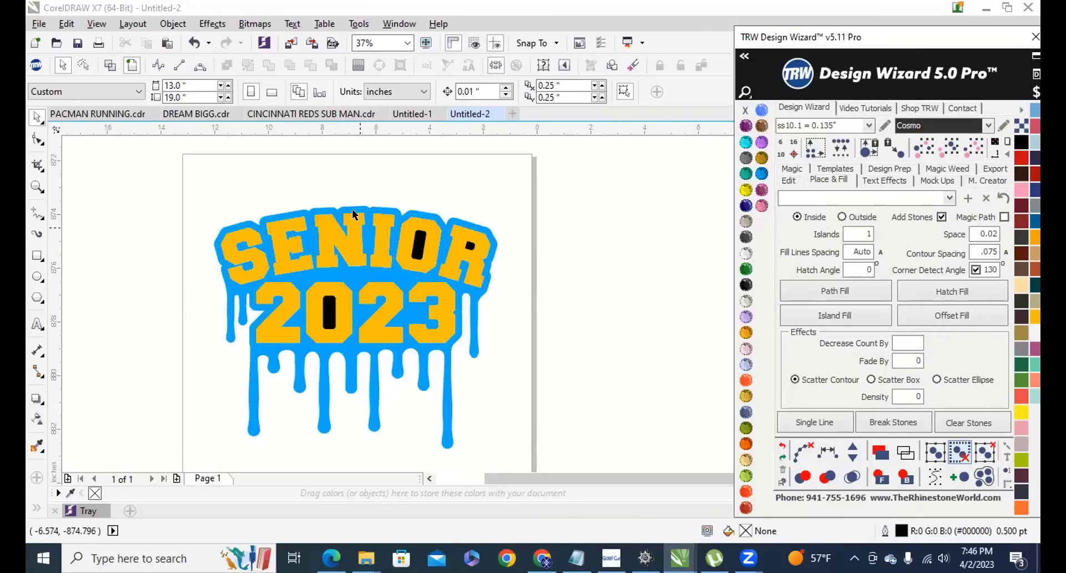
left_click(348, 183)
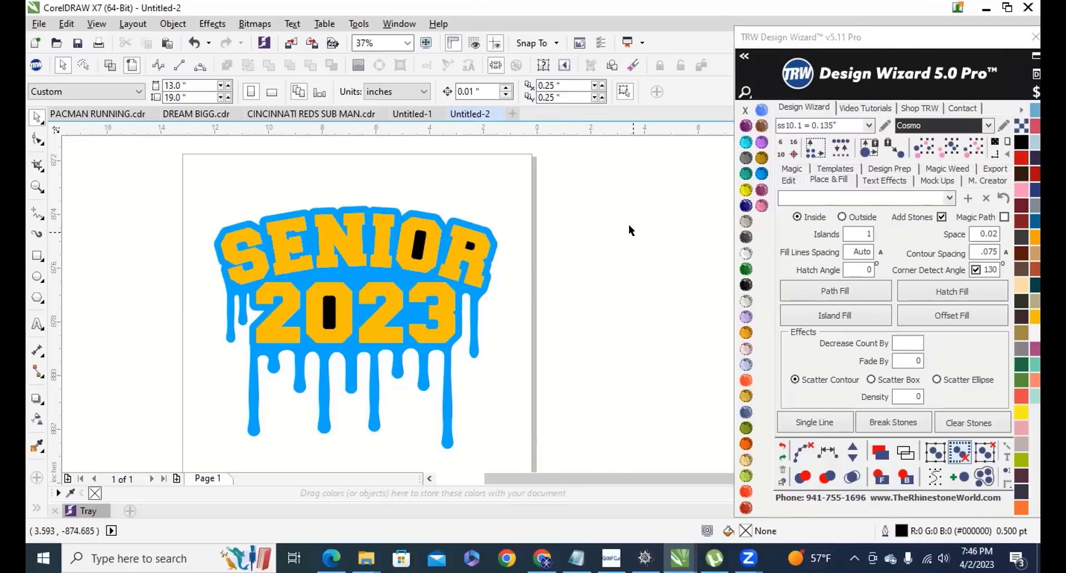
Select the black inner shapes of the 0, O and R together, try moving them out of the letters, and undo the move.
left_click(328, 310)
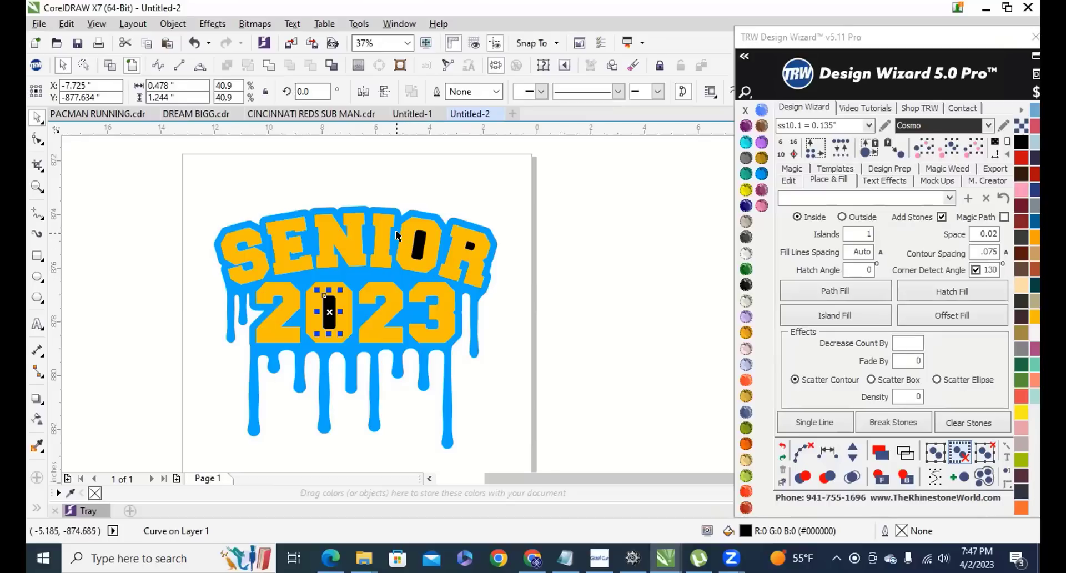
left_click(552, 319)
left_click(329, 314)
left_click(417, 247, "shift")
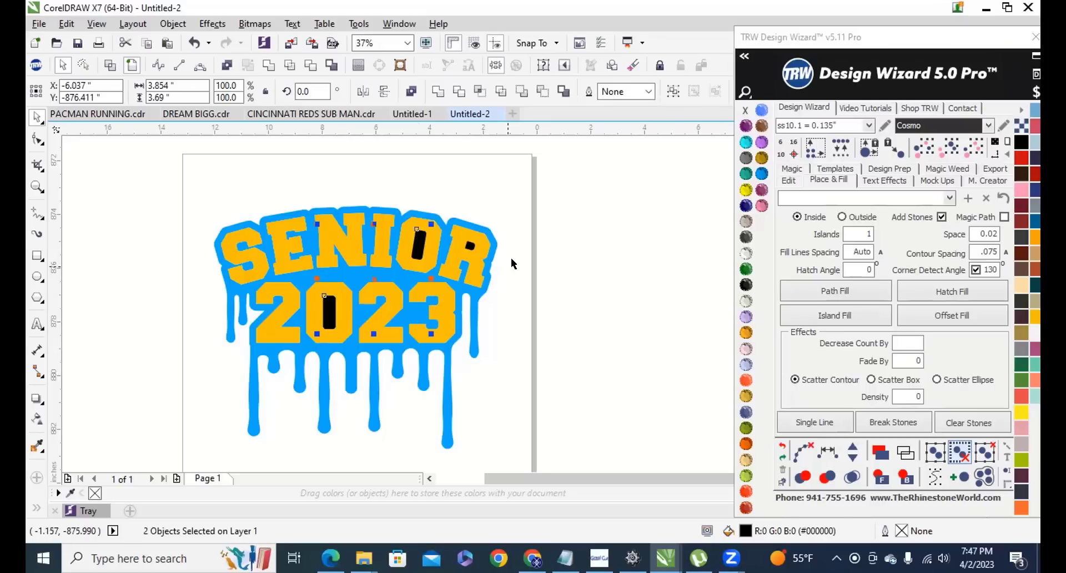
left_click(469, 247, "shift")
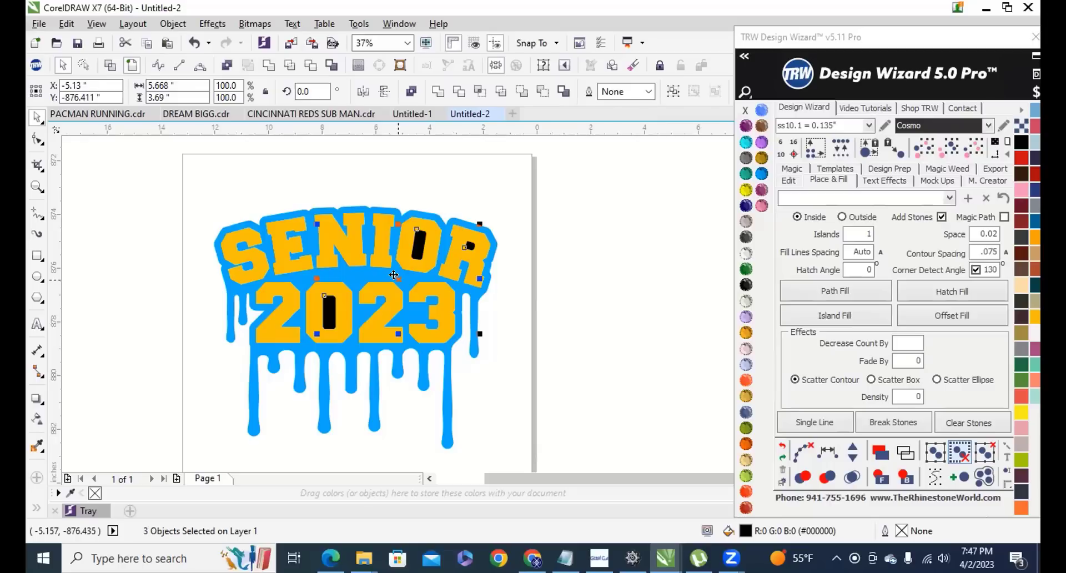
left_click_drag(394, 273, 600, 319)
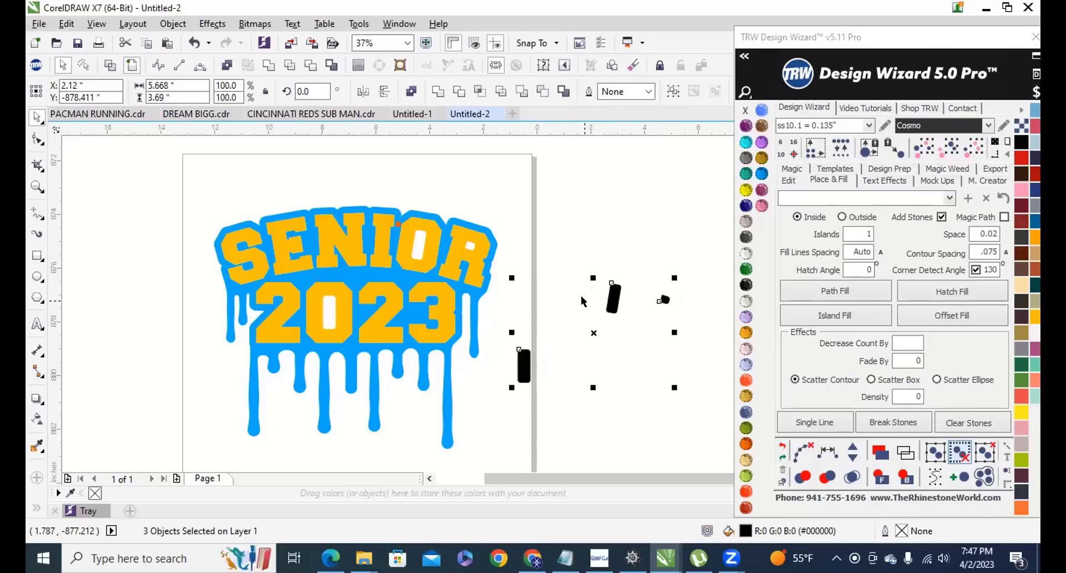
key("ctrl+z")
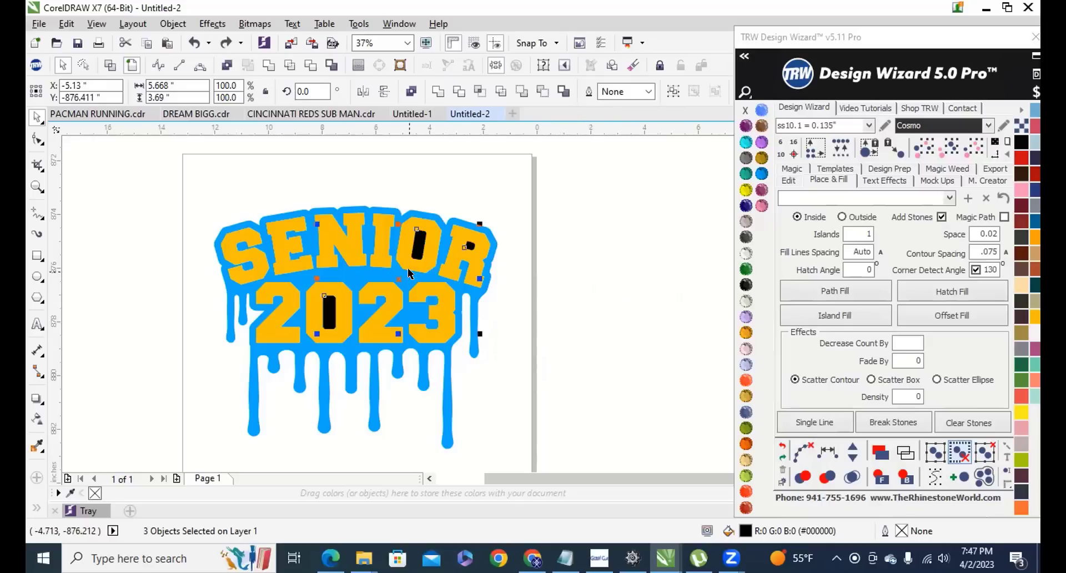